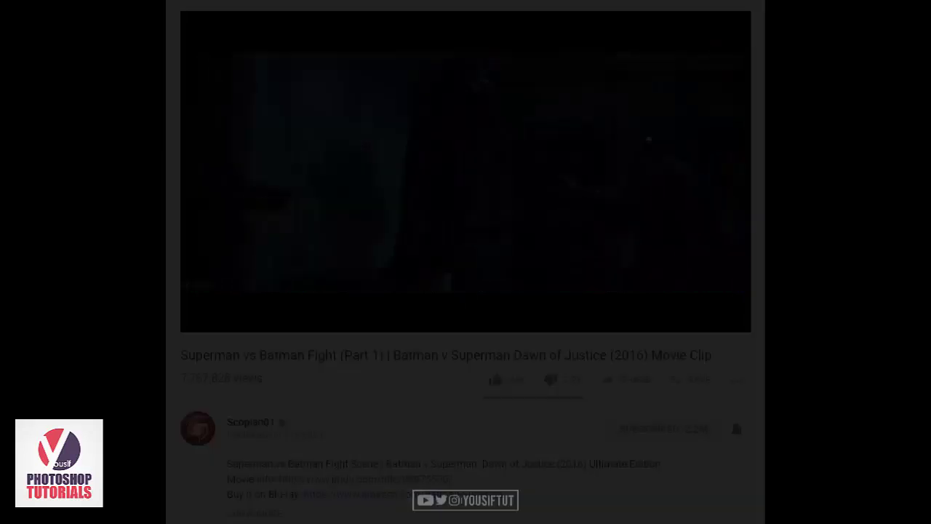
Merge Layer 1 down into the Background so the still is one layer.
key(ctrl+e)
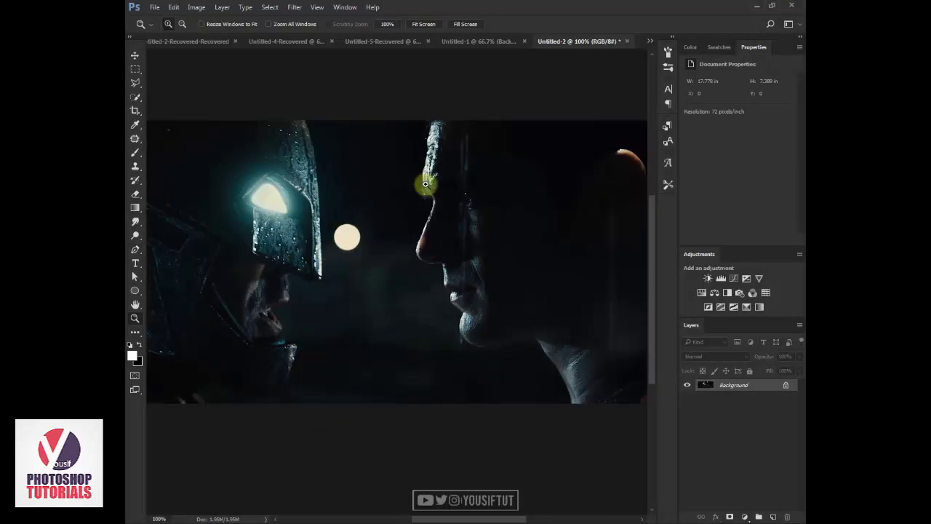
Zoom in on Superman's forehead and start a Pen path down his profile.
click(439, 162)
key(p)
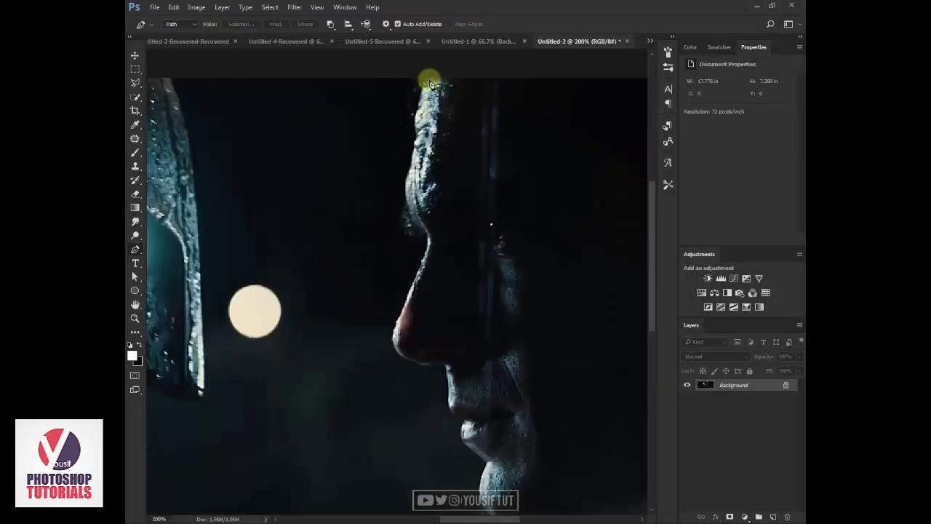
drag(427, 78, 421, 98)
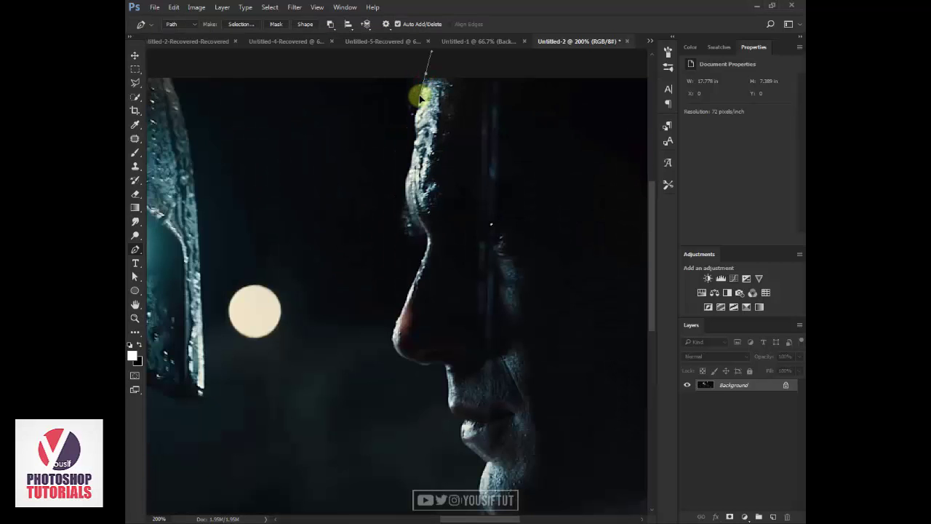
click(413, 130)
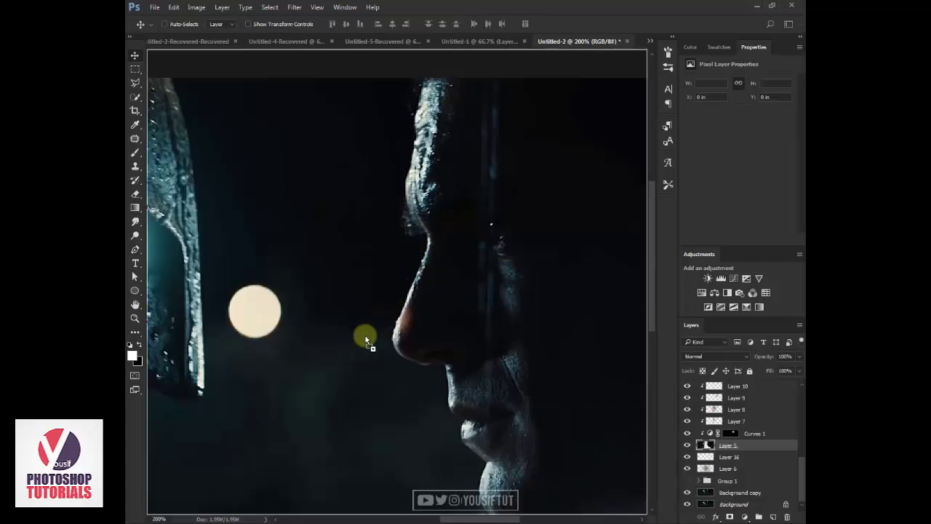
Align Layer 1 to the full canvas so it lines up with the Background.
key(ctrl+minus)
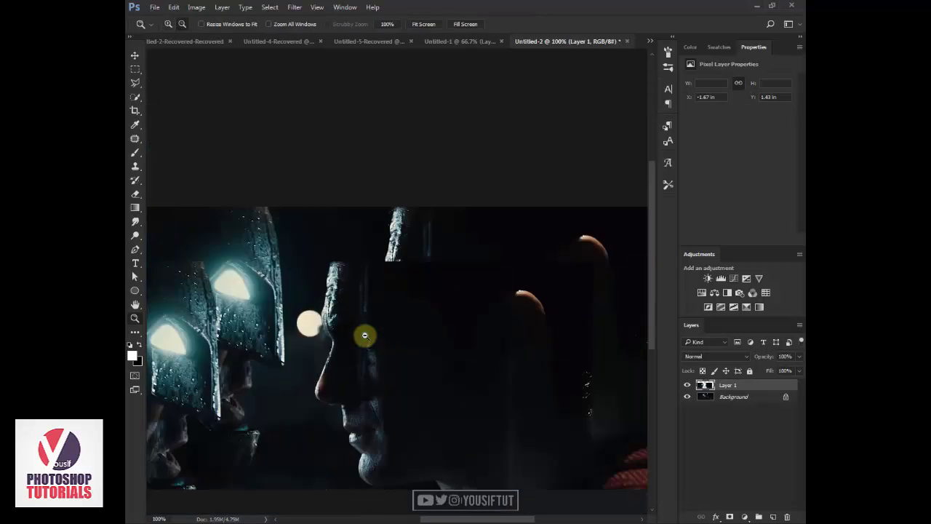
key(ctrl+minus)
drag(429, 348, 513, 342)
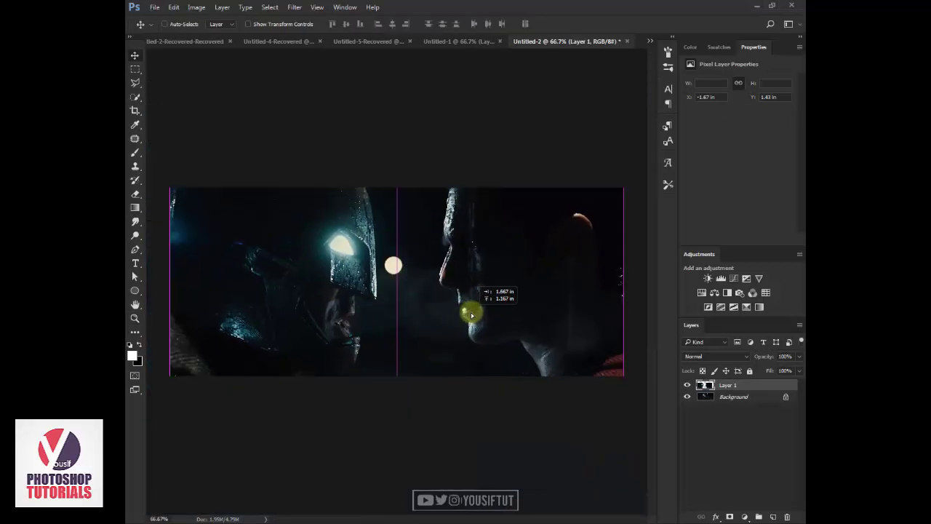
key(ctrl+a)
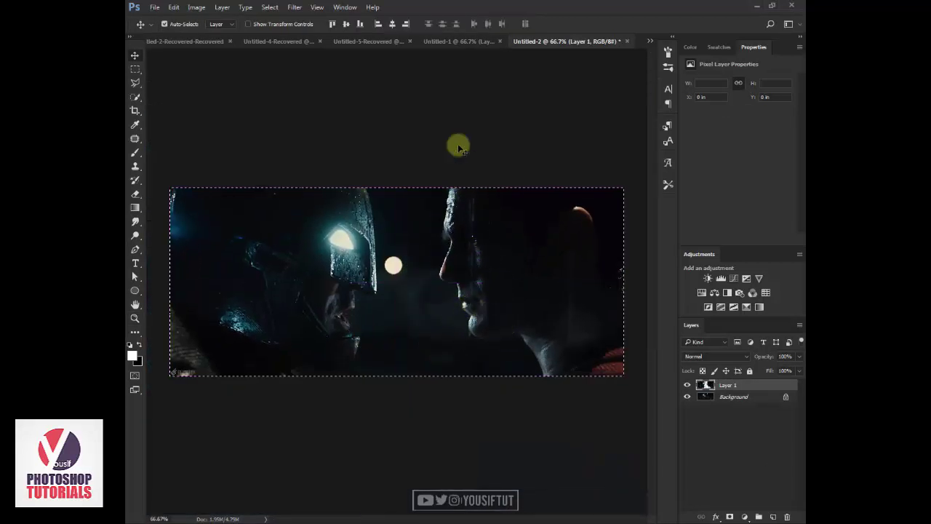
click(393, 24)
click(377, 24)
click(333, 24)
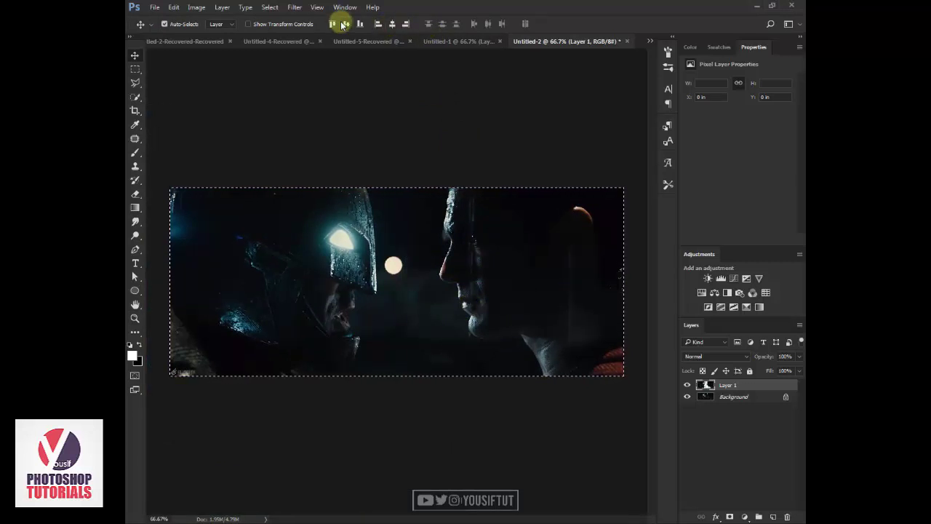
key(ctrl+d)
Check the alignment by toggling the Background's visibility, then zoom in on Superman's eye.
key(z)
drag(422, 264, 529, 301)
key(v)
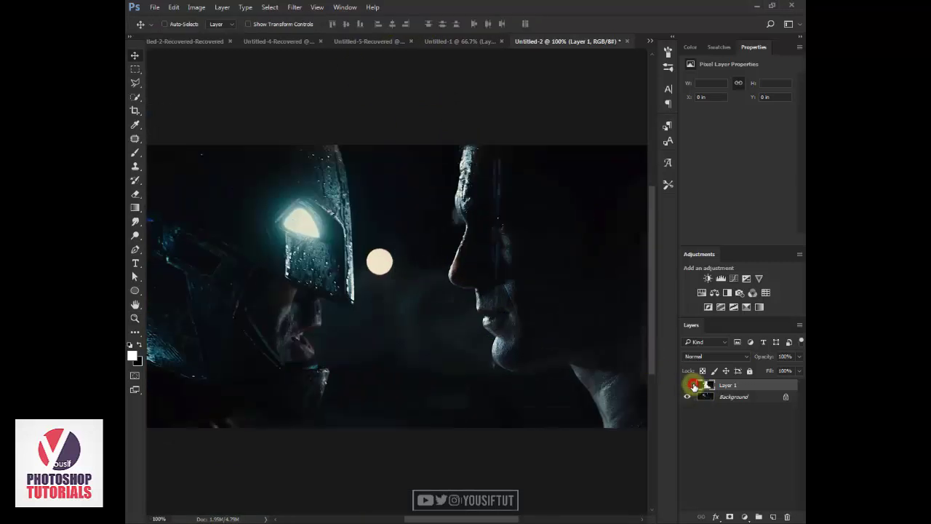
click(688, 395)
click(688, 393)
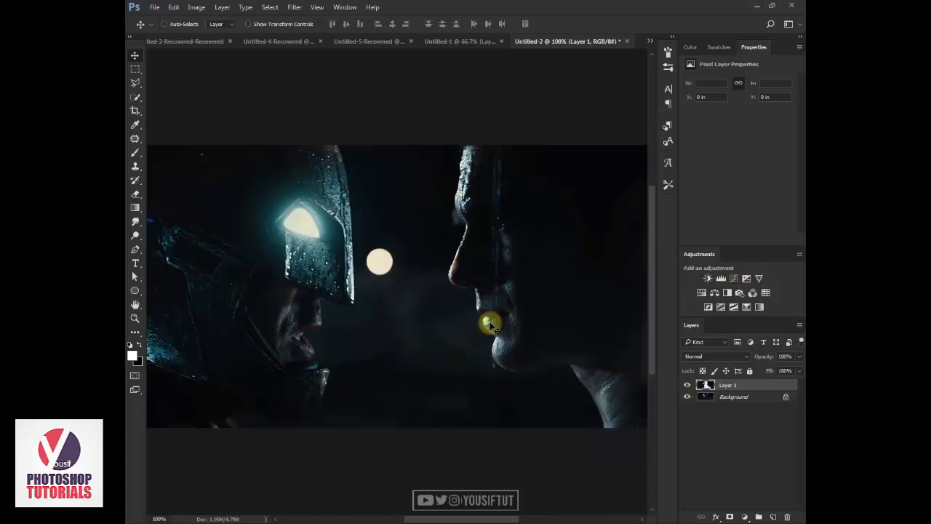
key(z)
alt+click(433, 326)
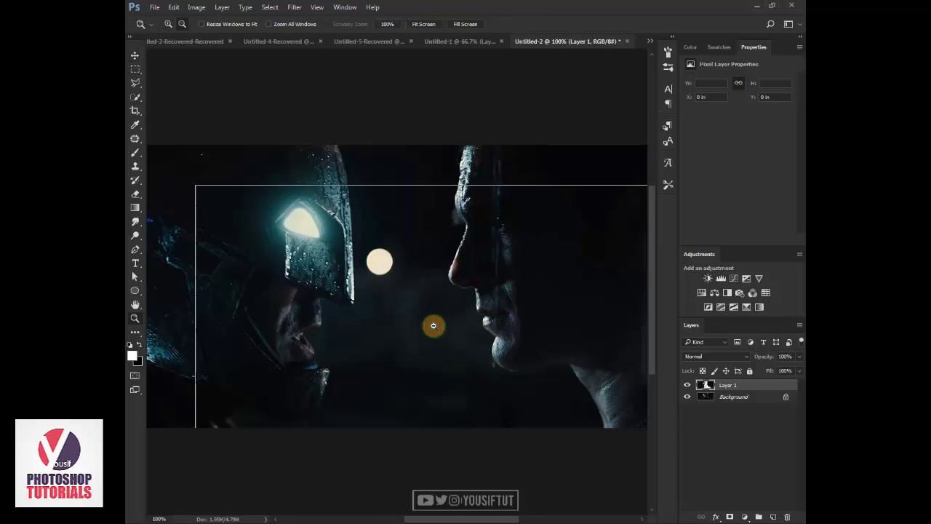
click(470, 250)
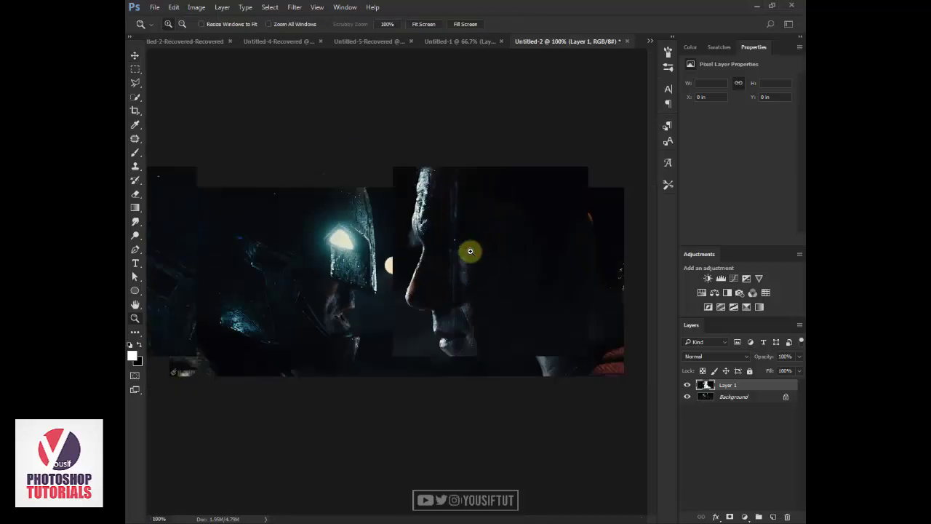
click(479, 268)
Add a brightening Curves adjustment and fill its mask black with the Paint Bucket.
key(v)
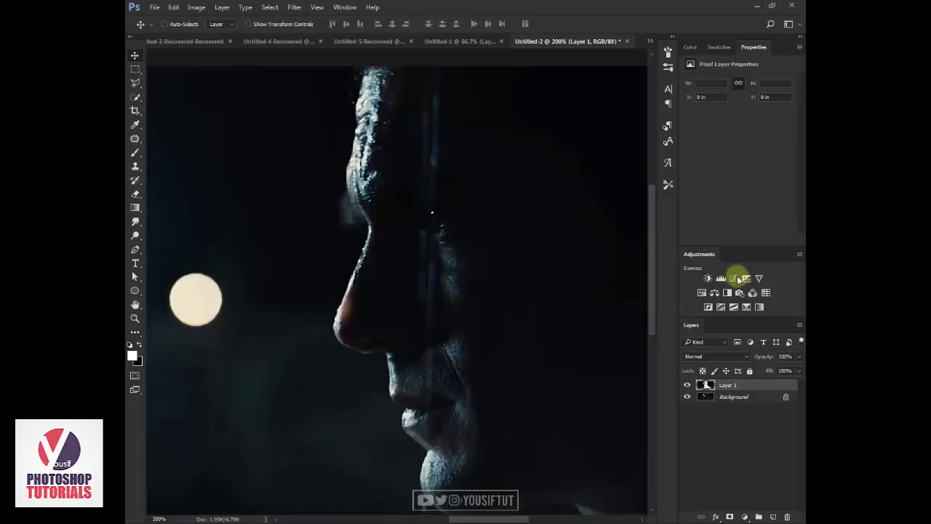
click(735, 278)
drag(754, 138, 737, 133)
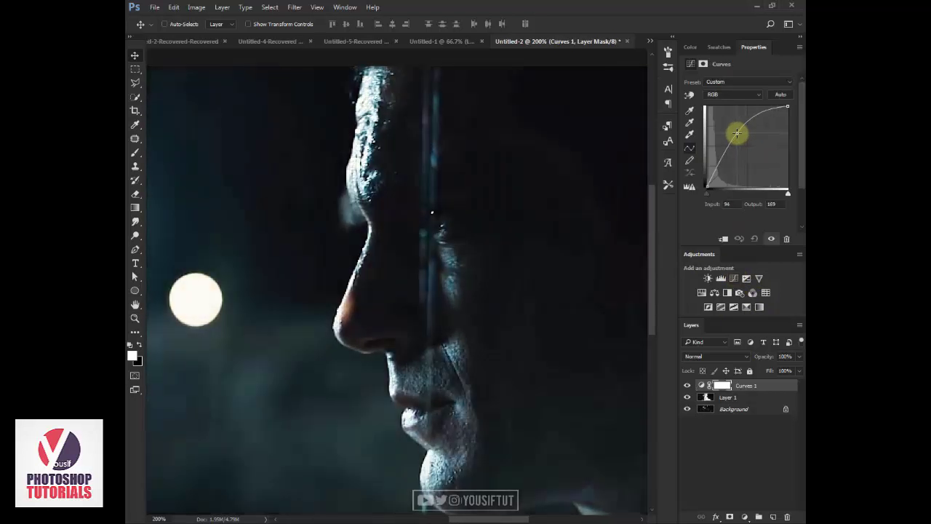
click(133, 209)
click(157, 220)
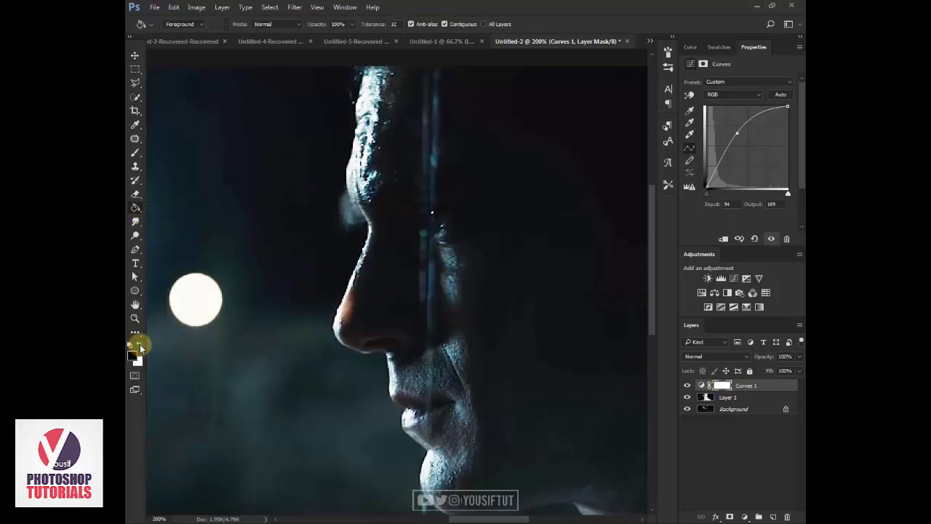
click(289, 320)
key(v)
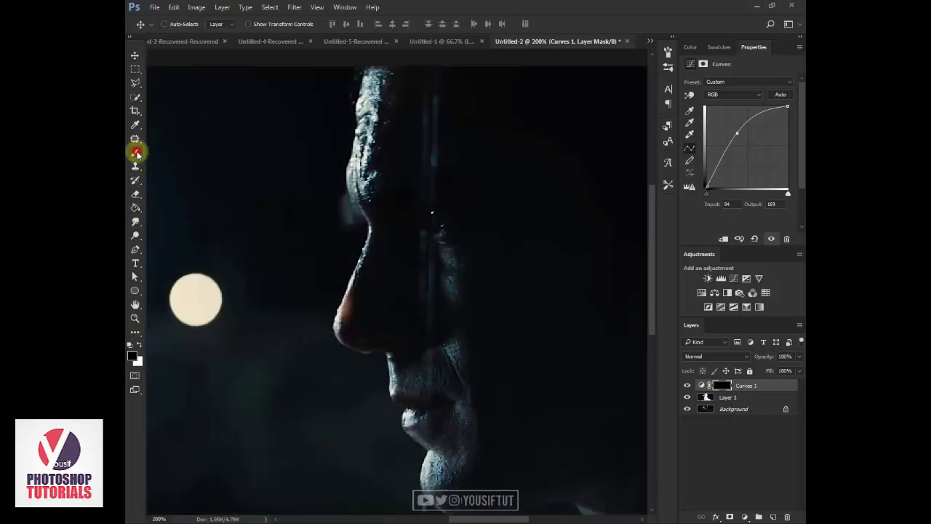
Set up a soft round 76 px brush with white as the painting colour.
click(135, 153)
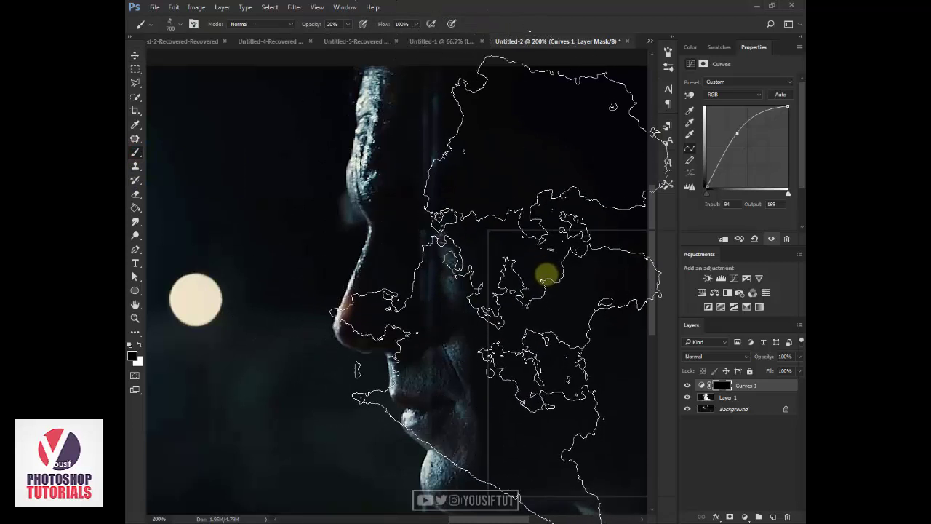
right_click(548, 274)
click(586, 300)
click(424, 225)
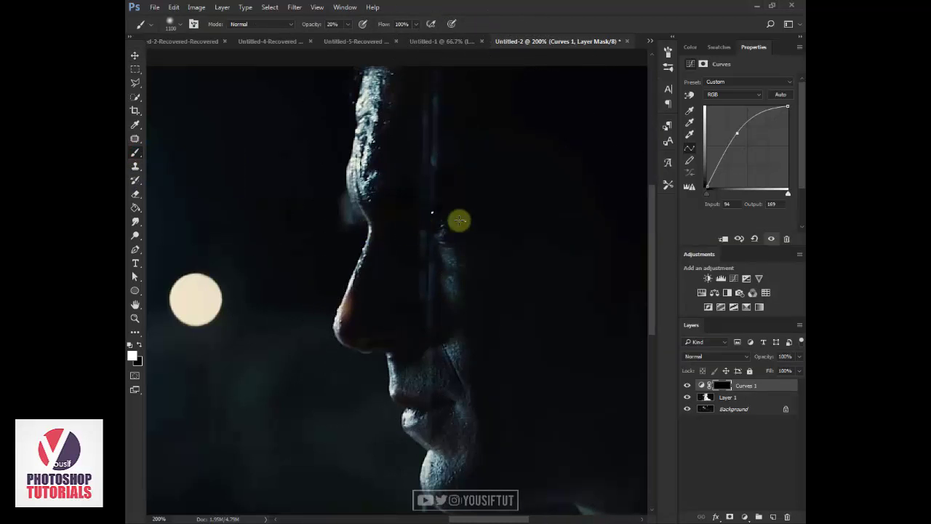
right_click(463, 220)
click(544, 249)
click(443, 222)
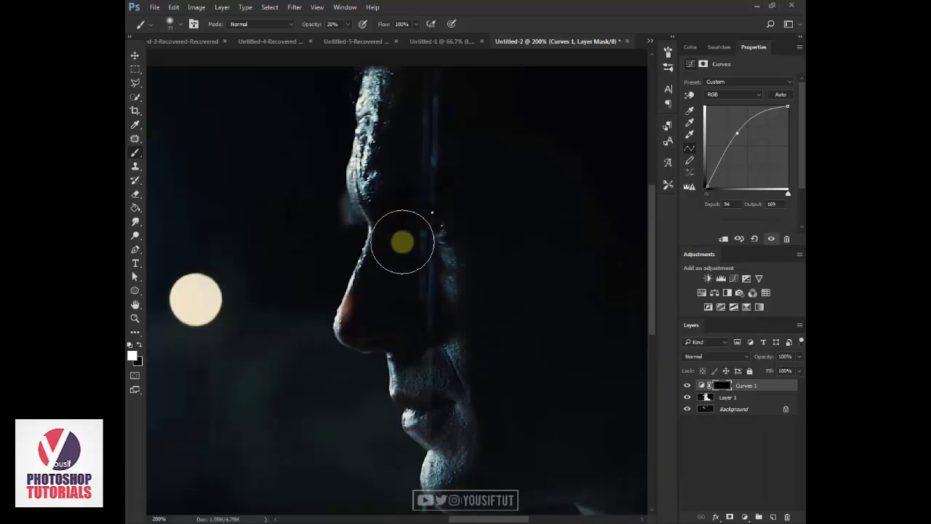
click(131, 345)
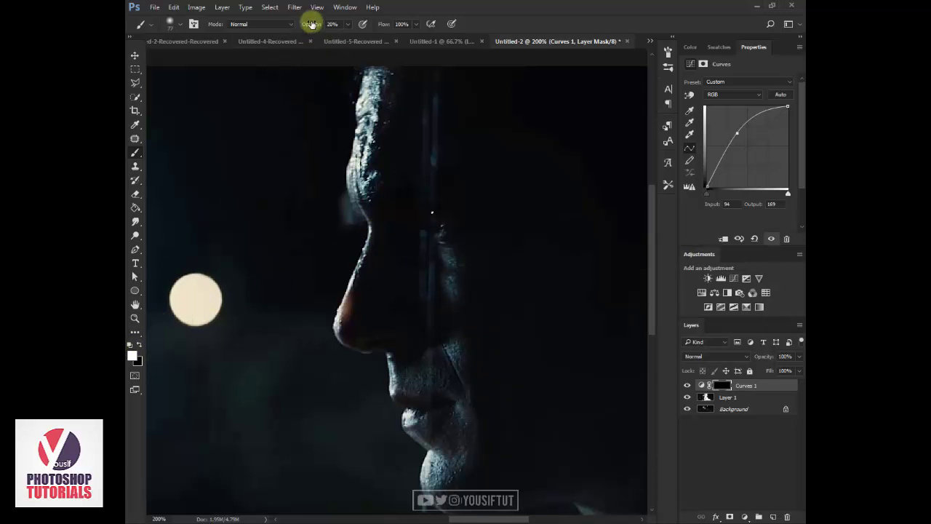
Paint white around Superman's eye to reveal the brightening, and fine-tune the curve.
drag(430, 231, 446, 246)
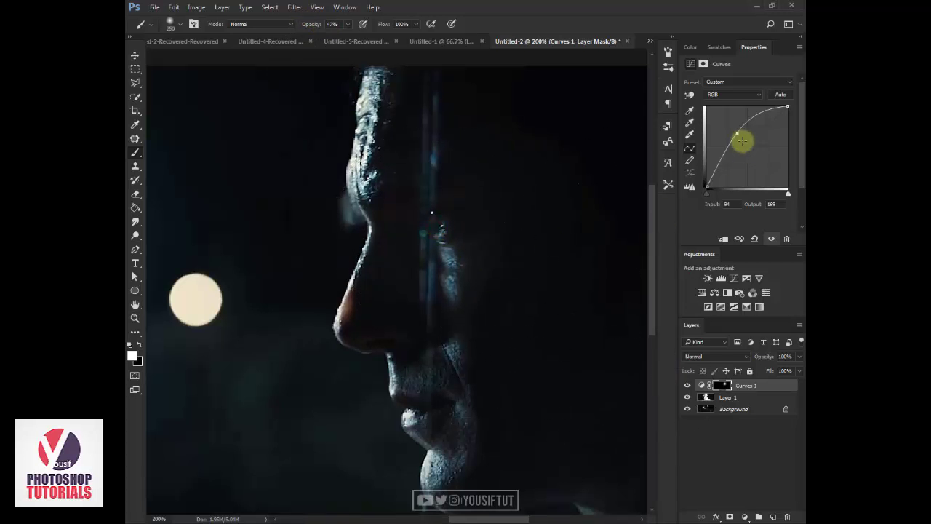
drag(734, 131, 733, 130)
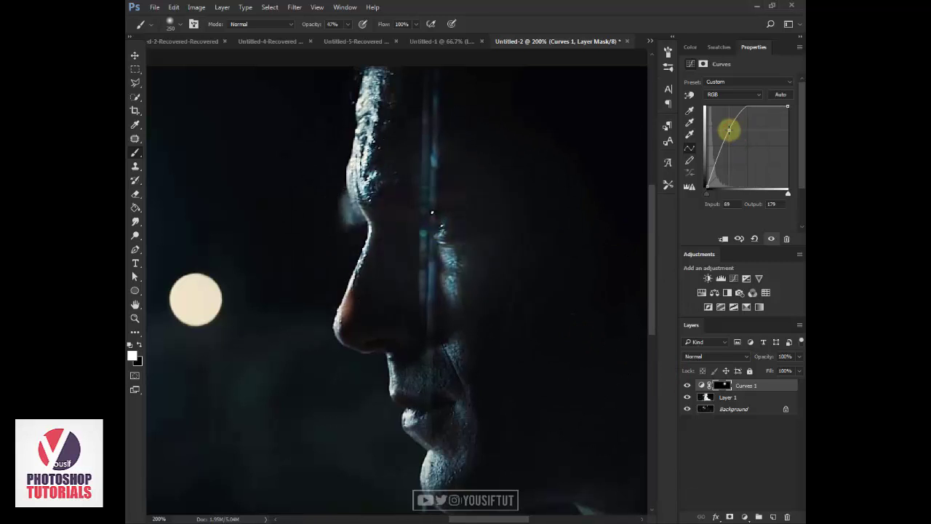
key(z)
alt+click(450, 236)
alt+click(455, 302)
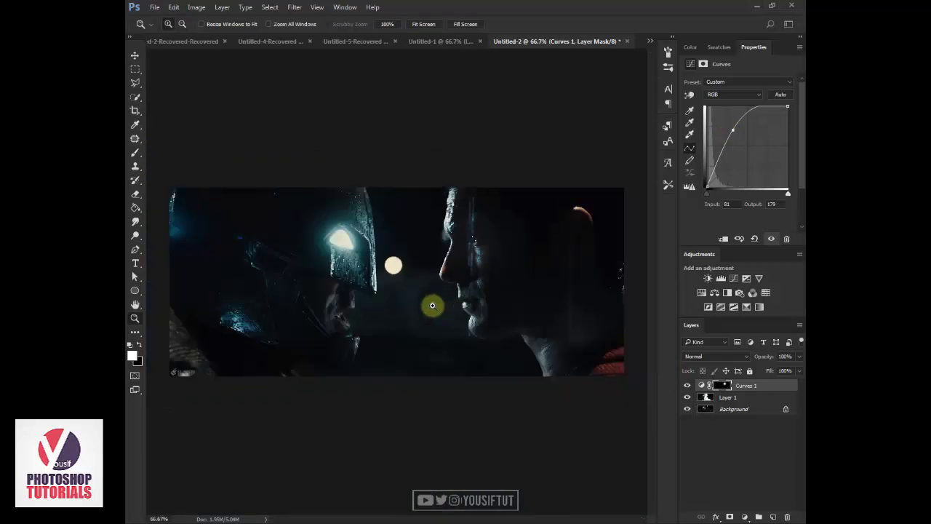
Add a new Layer 2 in Linear Dodge (Add) blend mode.
click(391, 271)
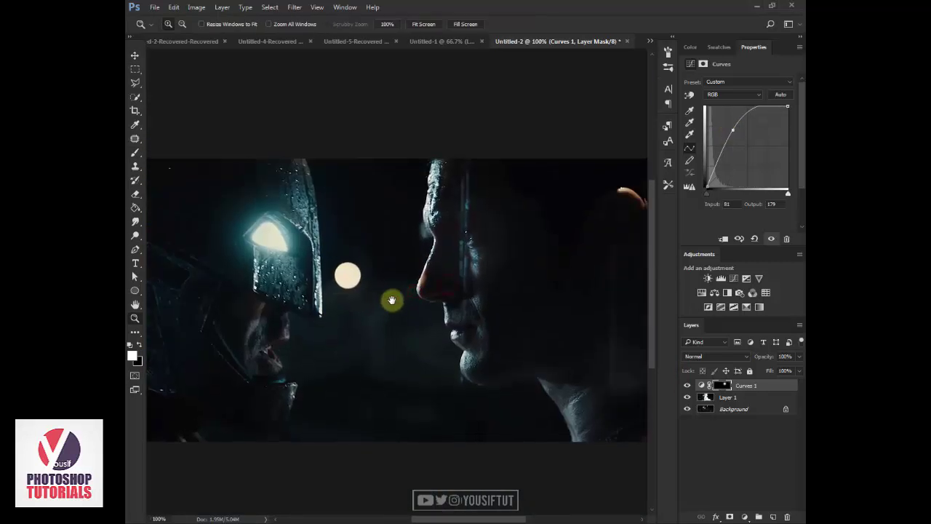
click(773, 516)
click(715, 357)
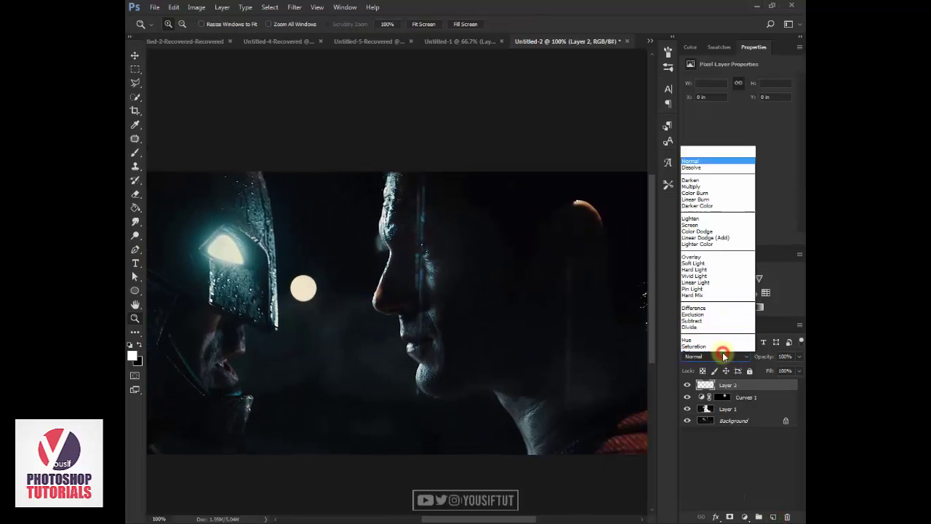
click(698, 235)
click(423, 243)
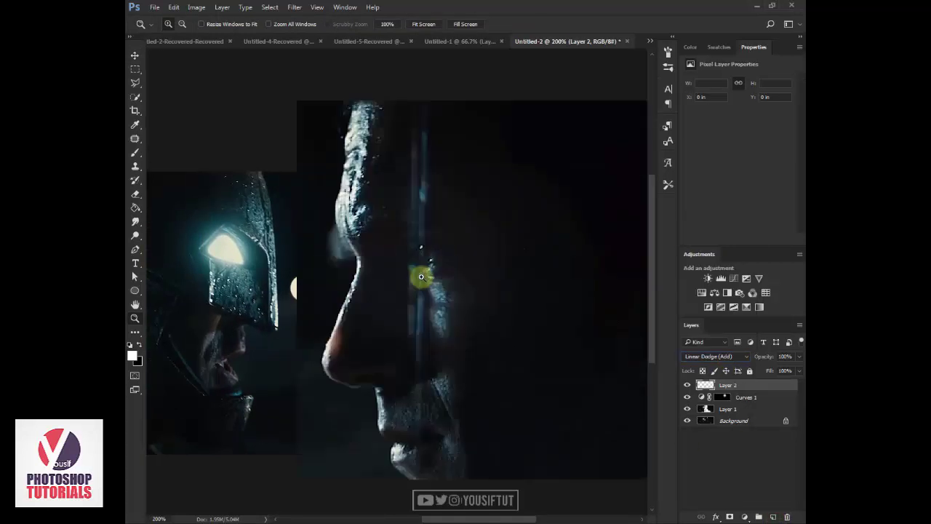
Paint a soft red glow around Superman's eye, undoing the stray stroke on the nose.
key(b)
click(675, 55)
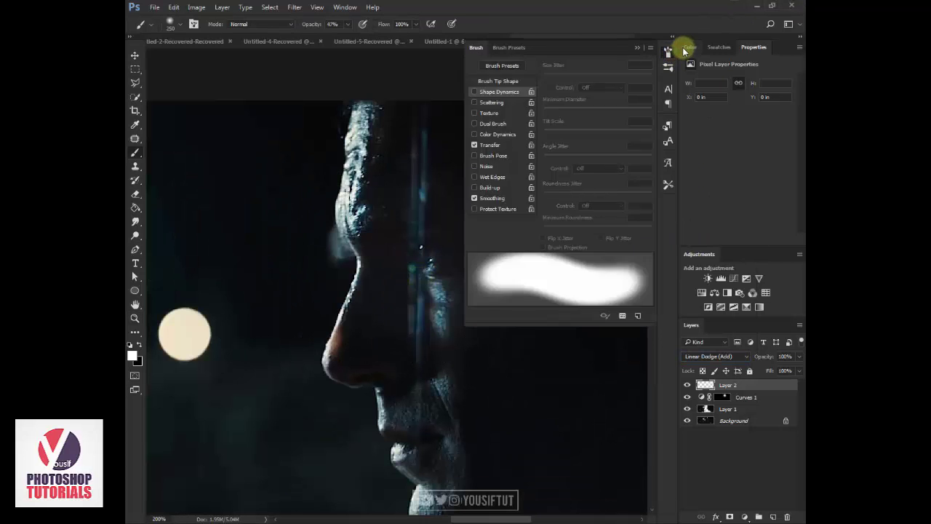
click(676, 52)
click(690, 46)
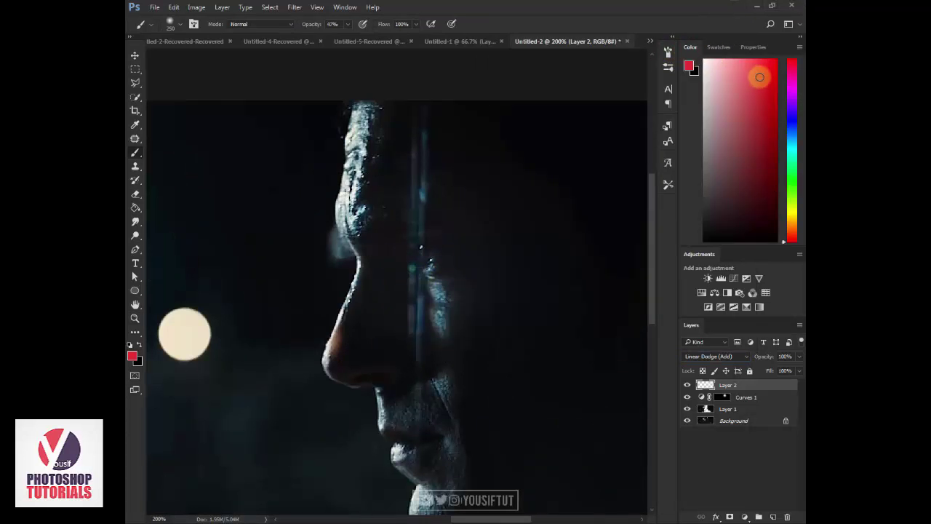
click(756, 76)
click(416, 273)
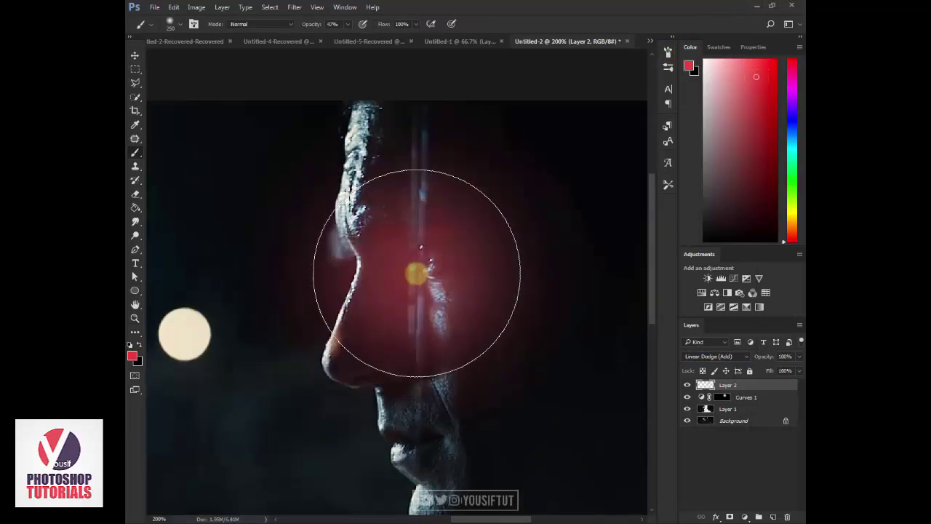
key(ctrl+z)
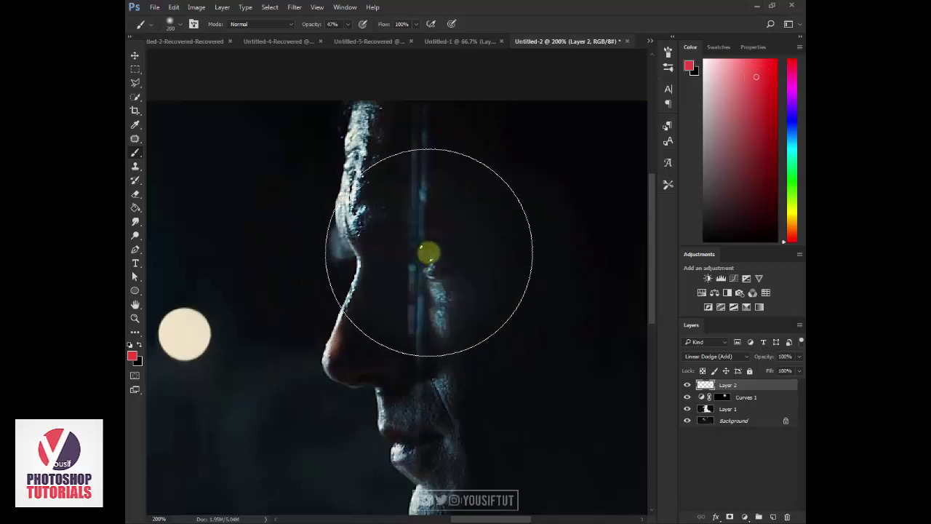
Lower brush opacity to 30% and paint a broader red glow around the eye.
key(bracketleft)
key(bracketleft)
key(bracketleft)
key(bracketleft)
key(bracketleft)
key(bracketleft)
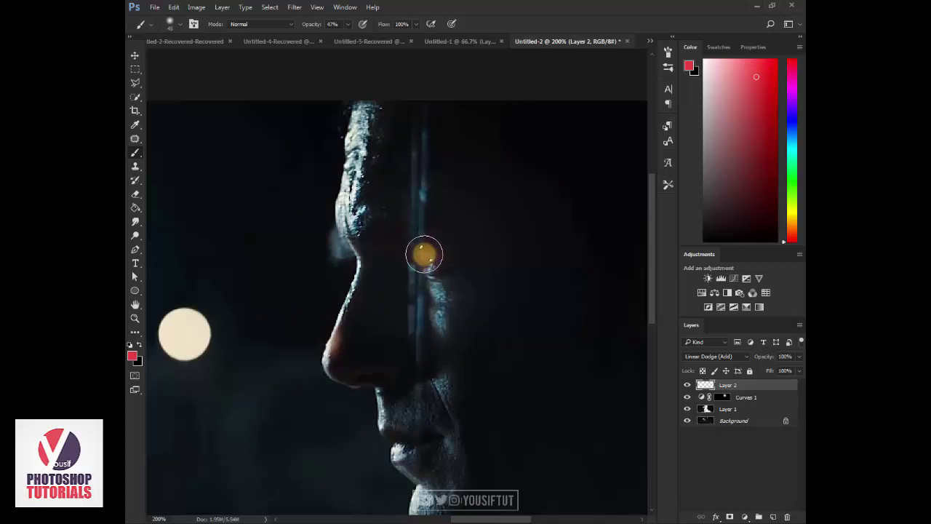
key(bracketright)
click(430, 259)
key(bracketright)
key(bracketright)
key(bracketright)
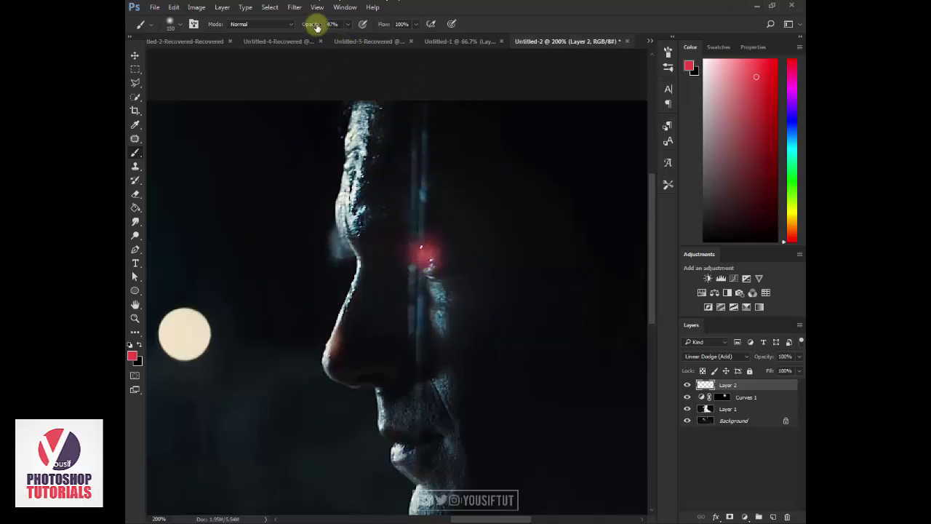
drag(309, 26, 300, 26)
key(bracketright)
key(bracketright)
click(426, 260)
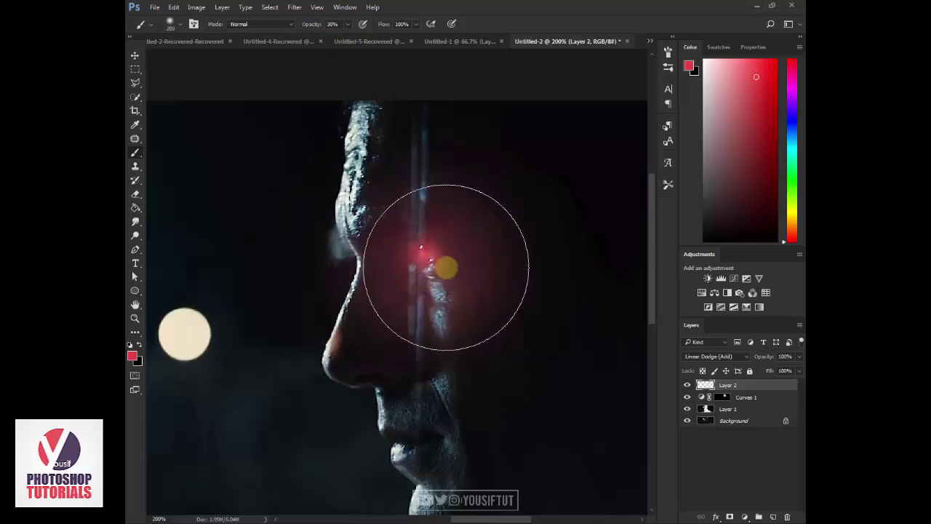
click(422, 260)
key(bracketright)
key(bracketright)
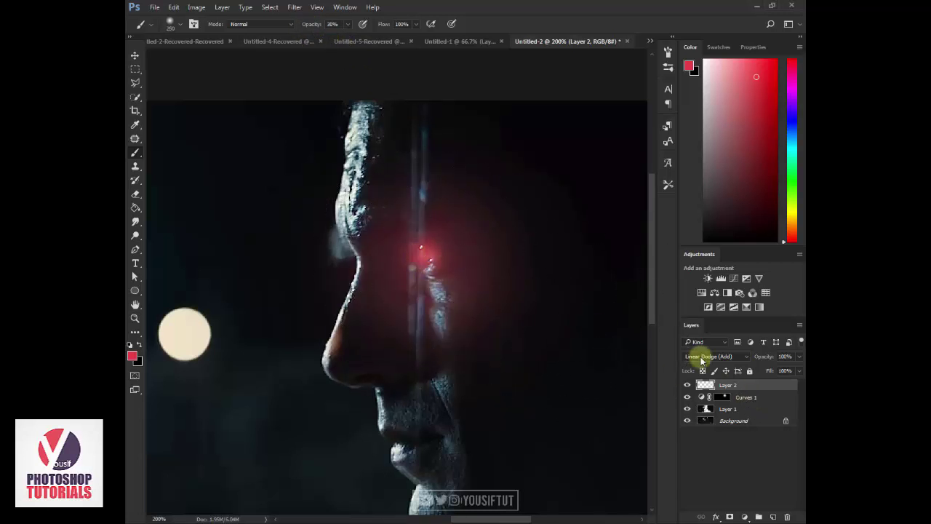
Try an orange highlight on the eye, then undo it.
drag(793, 216, 793, 230)
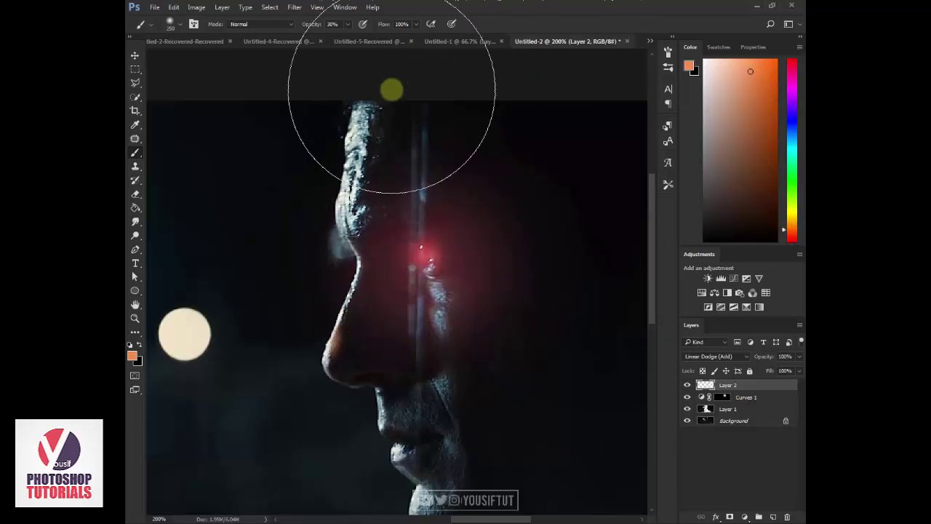
click(420, 251)
key(bracketleft)
key(bracketleft)
key(bracketleft)
key(bracketleft)
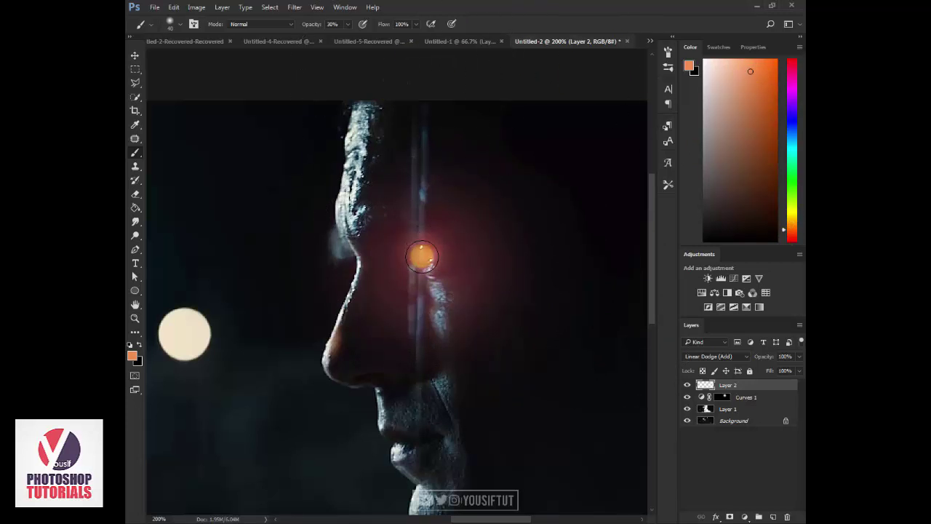
key(ctrl+z)
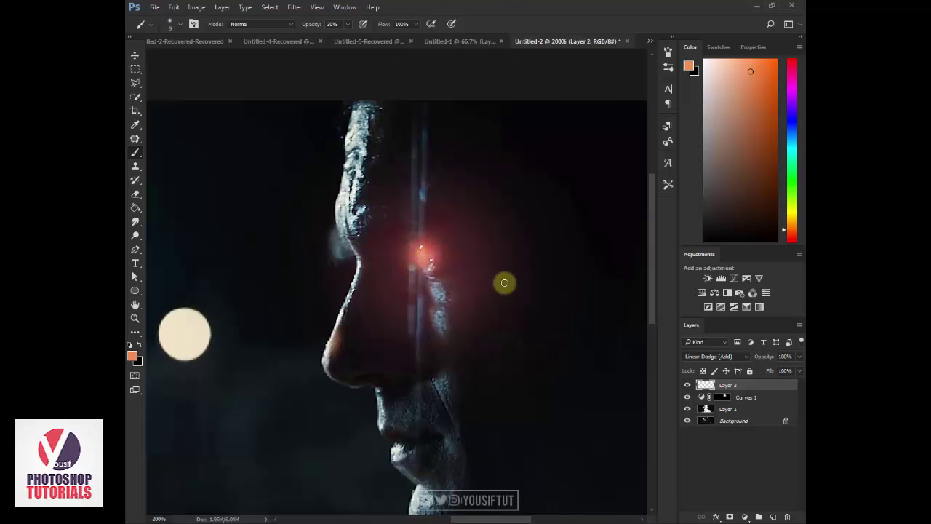
Pick a light peach paint colour and review the glow at several zoom levels.
click(790, 227)
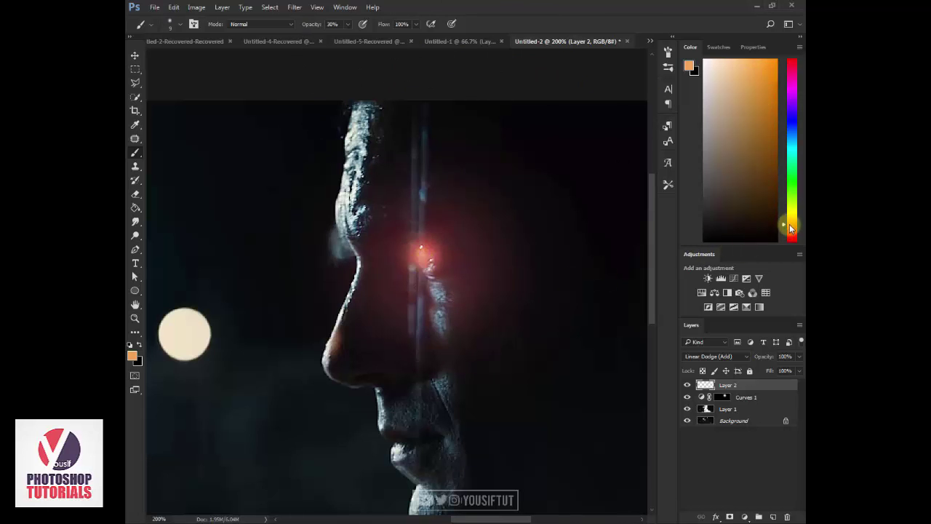
click(724, 65)
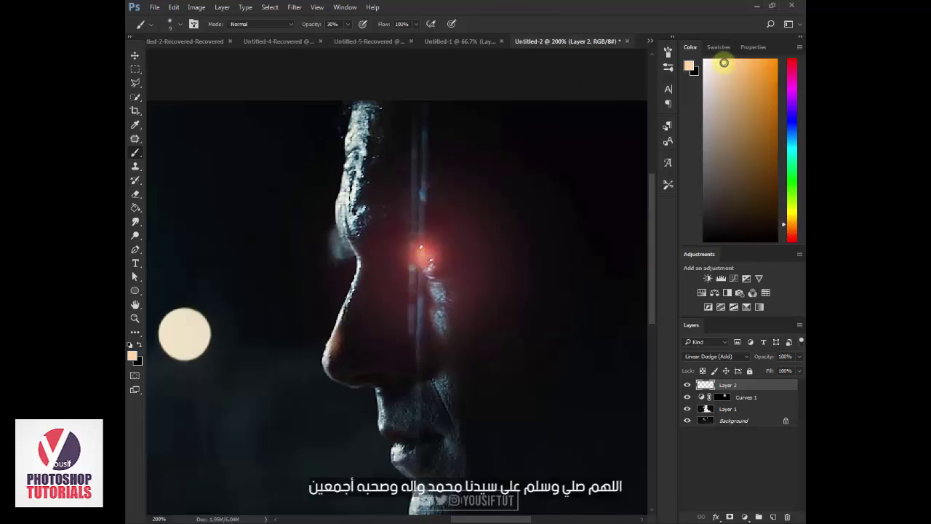
key(ctrl+plus)
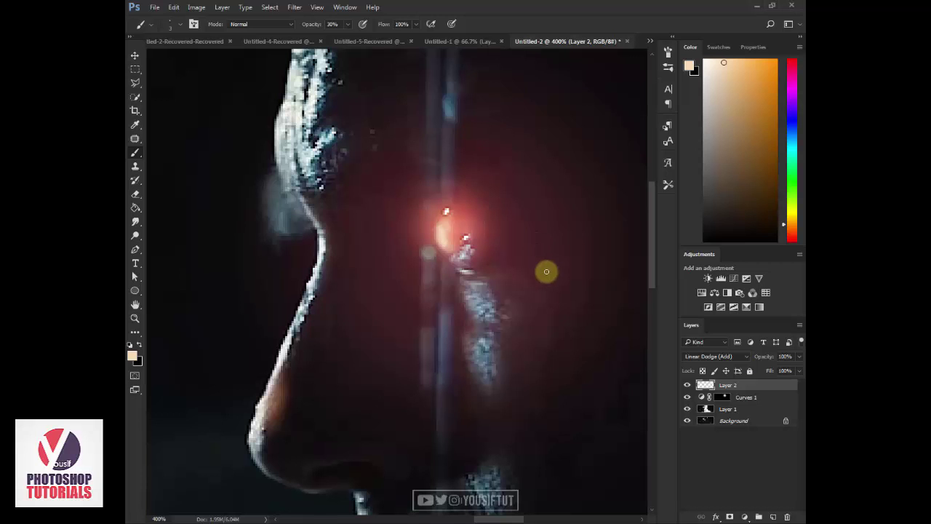
key(z)
alt+click(433, 260)
alt+click(433, 260)
alt+click(453, 317)
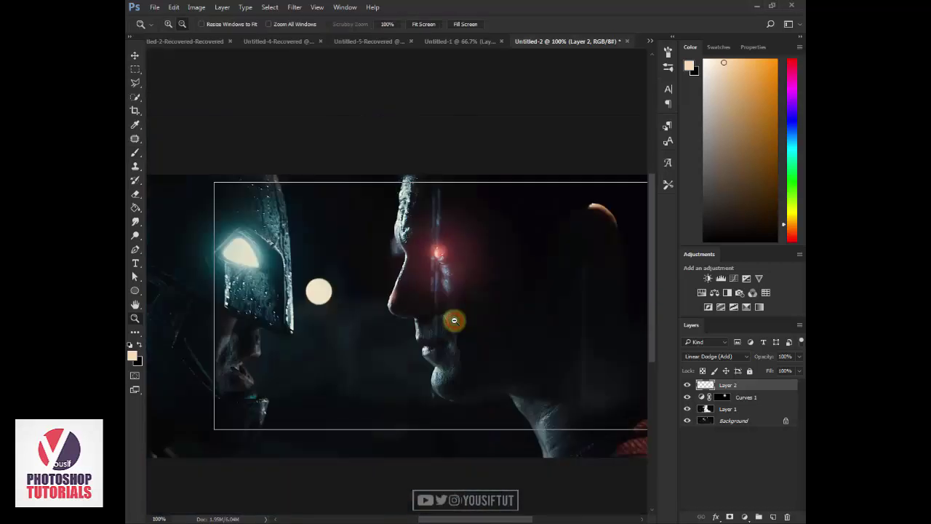
alt+click(453, 318)
click(474, 258)
click(483, 254)
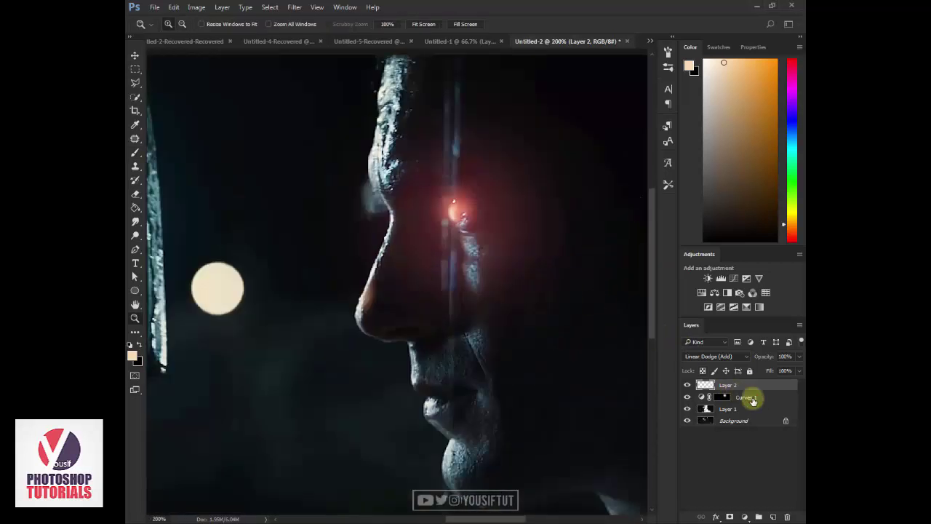
Add a Linear Dodge (Add) layer above Curves 1 with a pinkish-red paint colour.
click(750, 398)
click(776, 517)
click(717, 357)
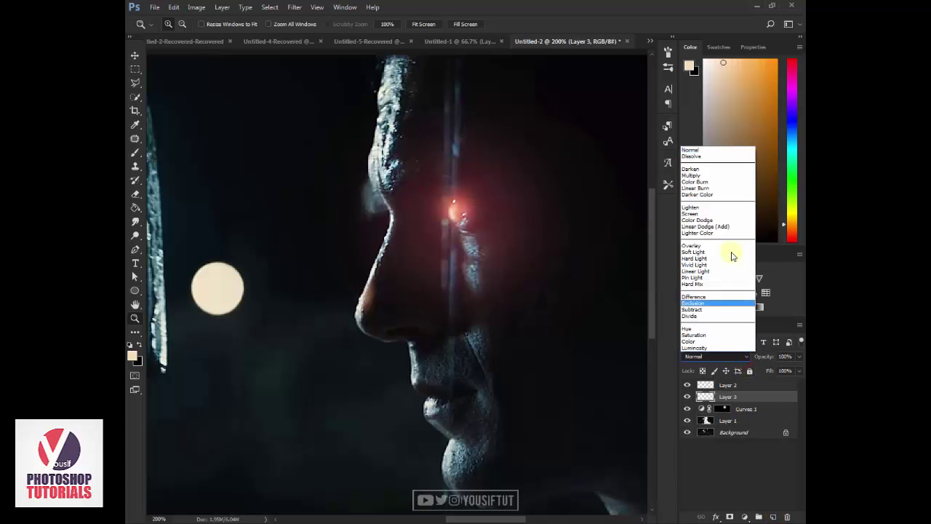
click(703, 225)
drag(791, 226, 791, 251)
click(755, 88)
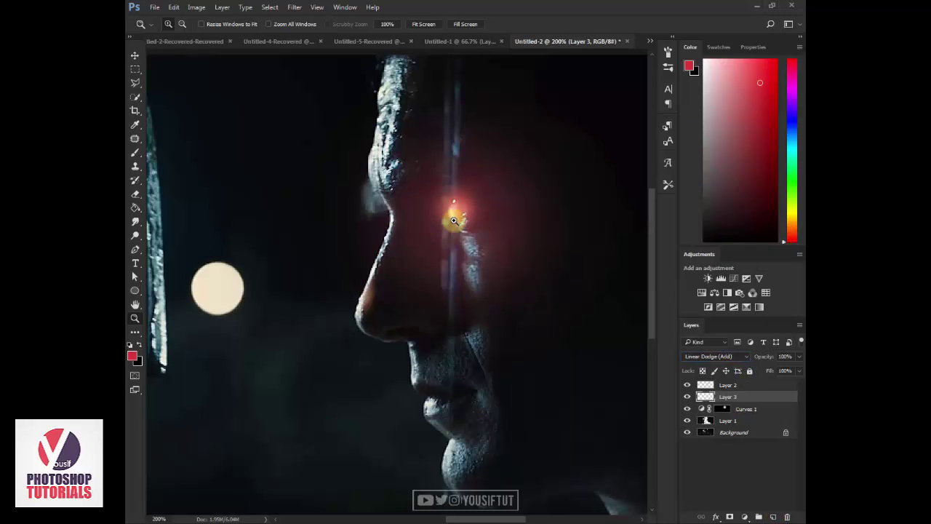
Paint a large, bright red glow over Superman's eye with a soft brush.
key(b)
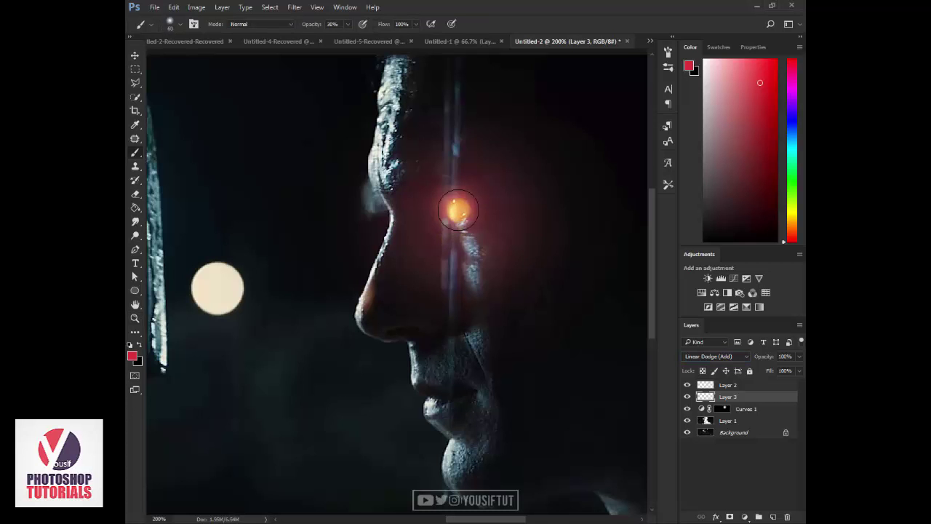
key(bracketright)
key(bracketright)
key(bracketright)
click(459, 211)
key(bracketright)
click(459, 211)
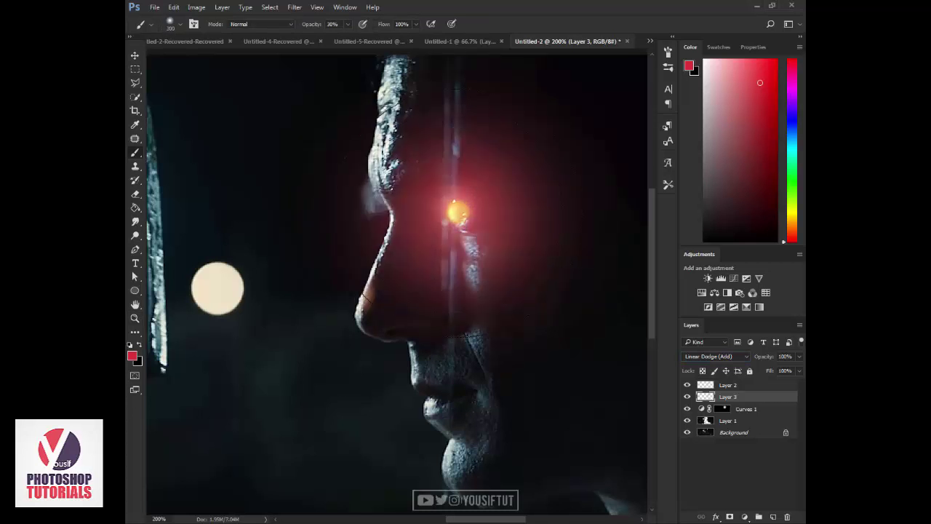
key(z)
alt+click(495, 259)
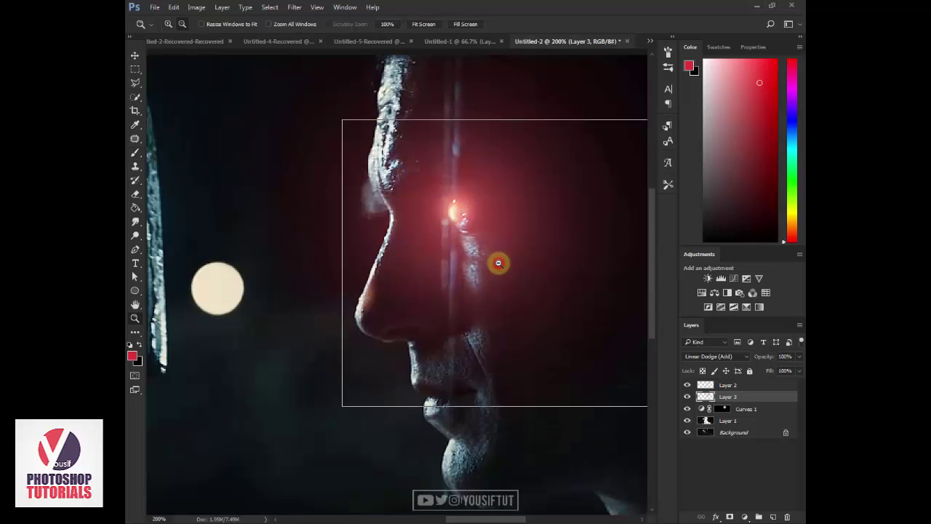
alt+click(502, 291)
click(377, 292)
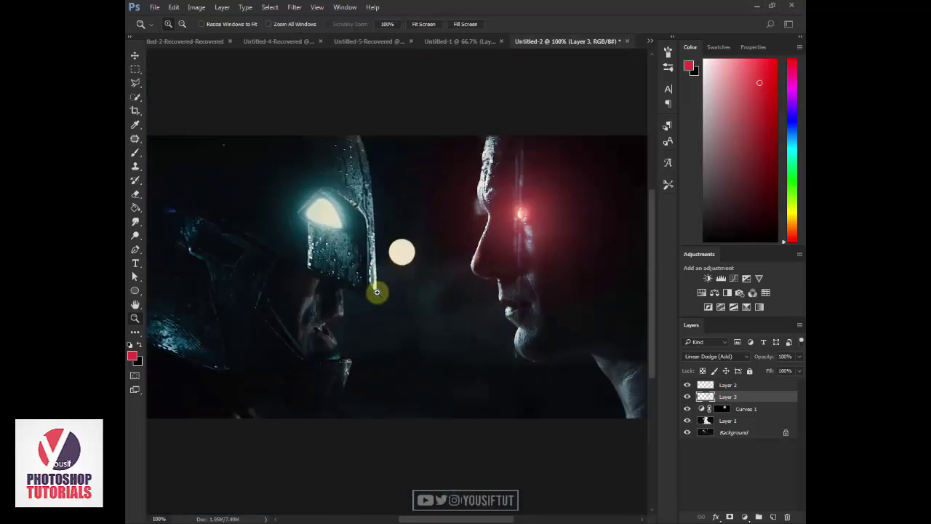
Sample the helmet's teal and paint a soft cyan glow over Batman's eye, large then small.
key(b)
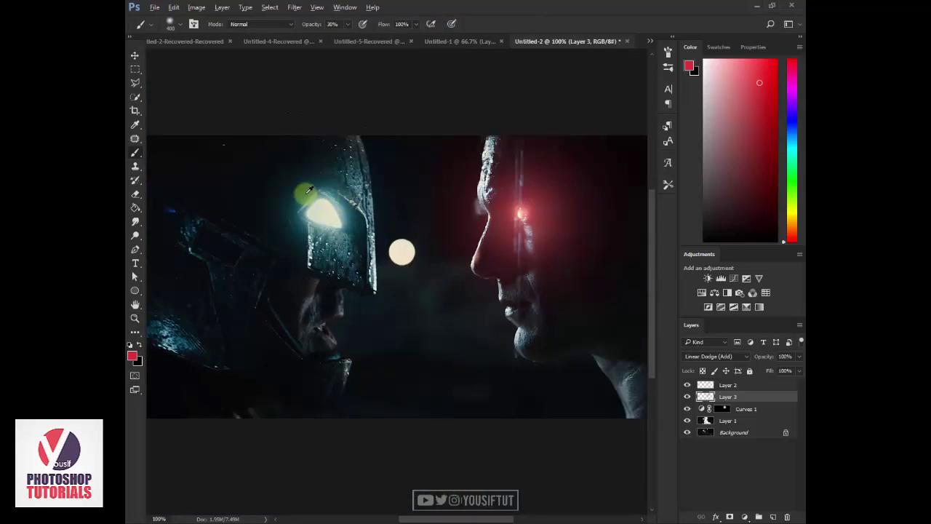
alt+click(307, 193)
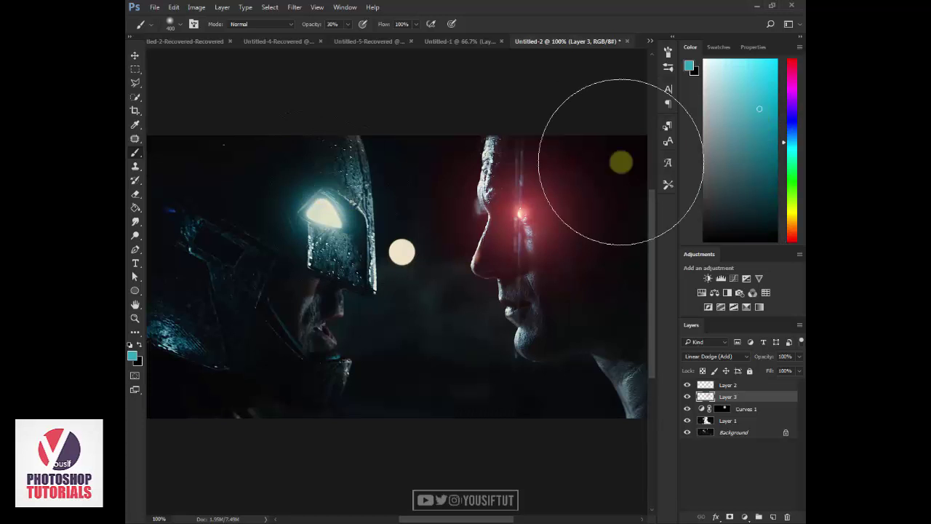
click(324, 218)
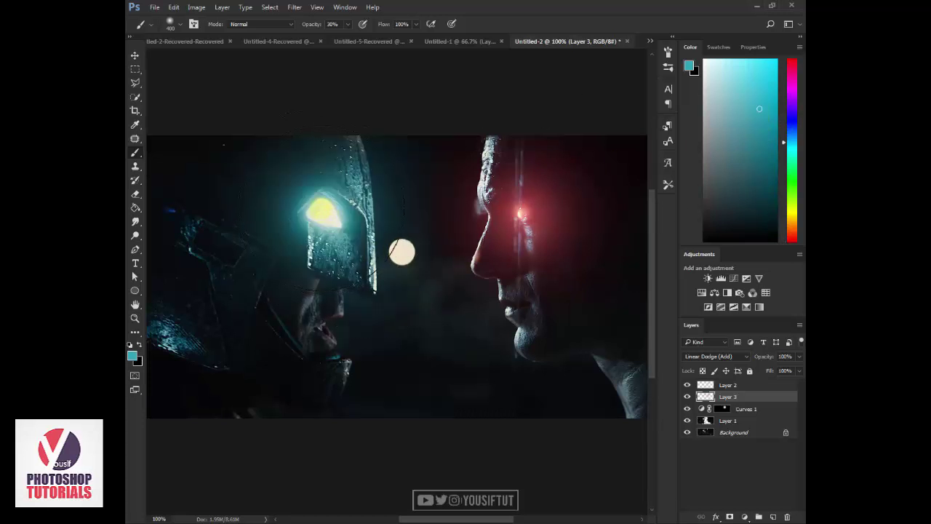
key(bracketleft)
key(bracketleft)
key(bracketleft)
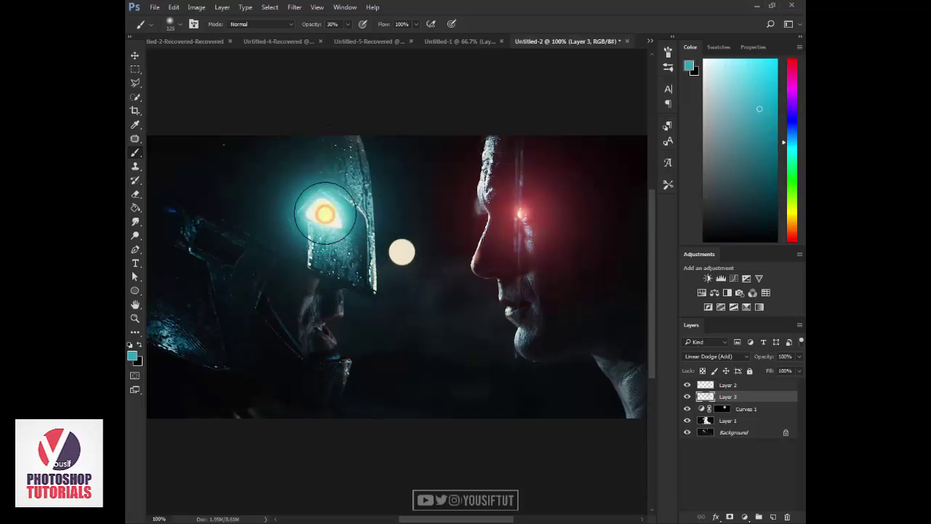
drag(327, 211, 359, 231)
Add Layer 4 above Layer 1, clip it to Layer 1, and ready a red brush.
key(z)
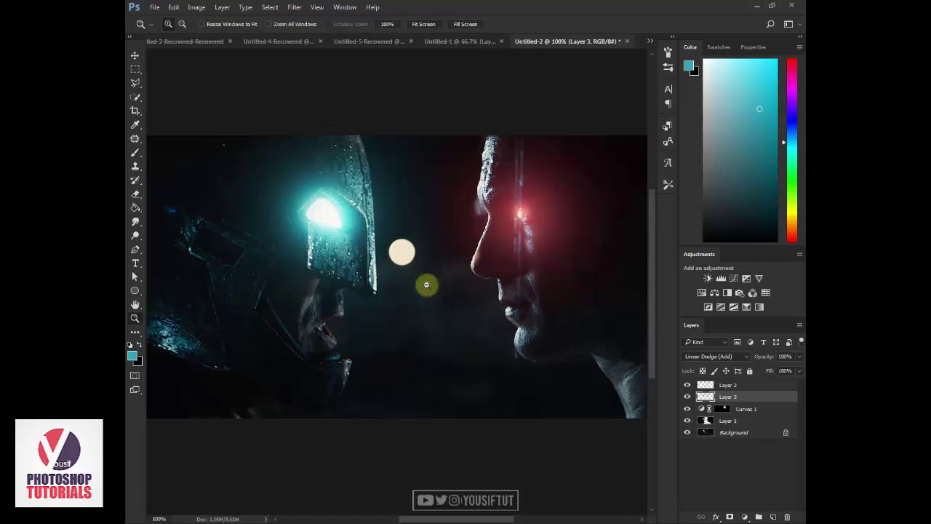
click(749, 409)
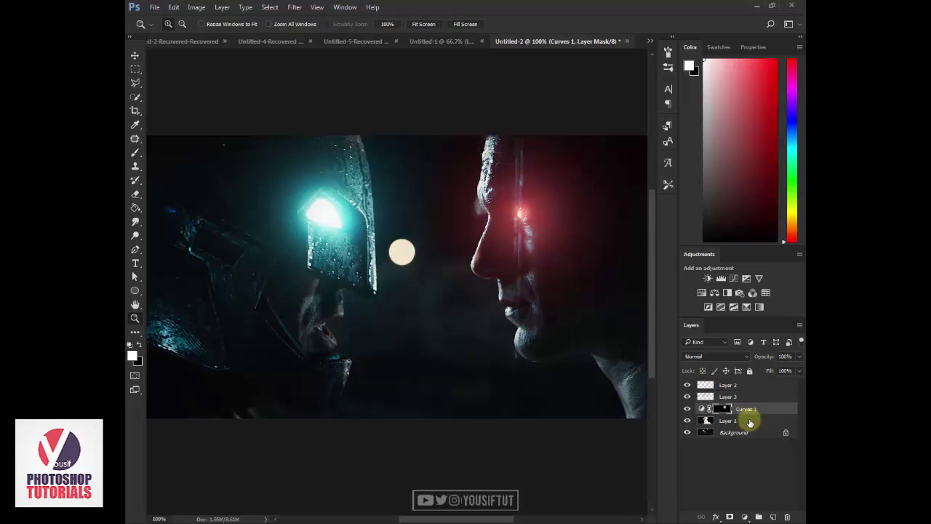
click(749, 421)
click(773, 517)
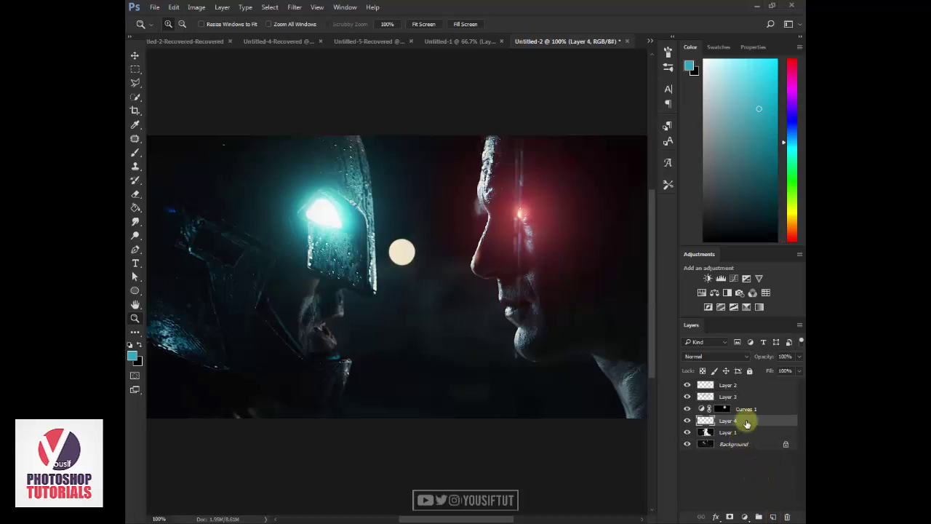
right_click(747, 422)
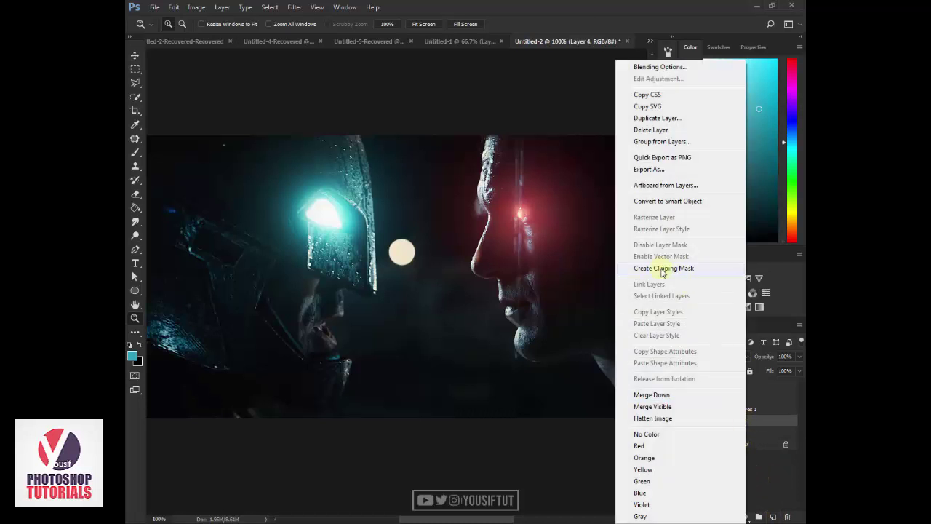
click(682, 269)
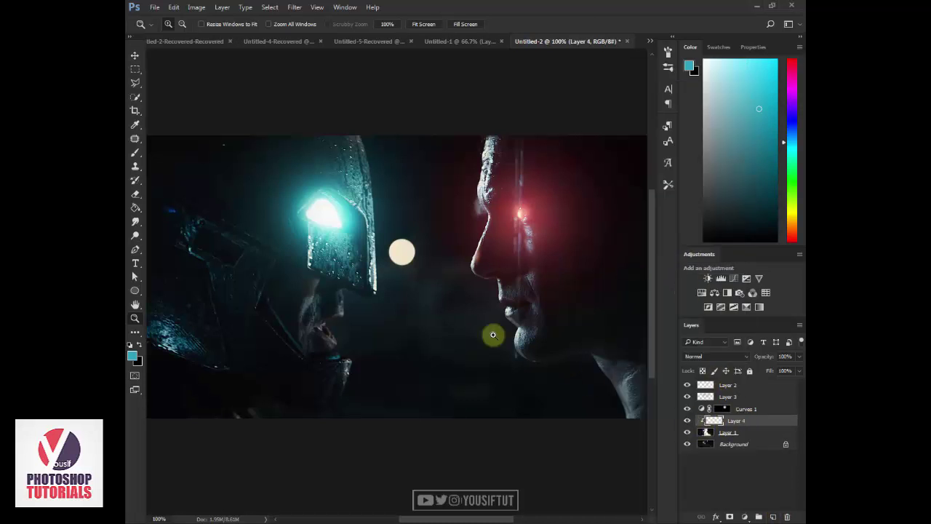
drag(782, 115, 786, 240)
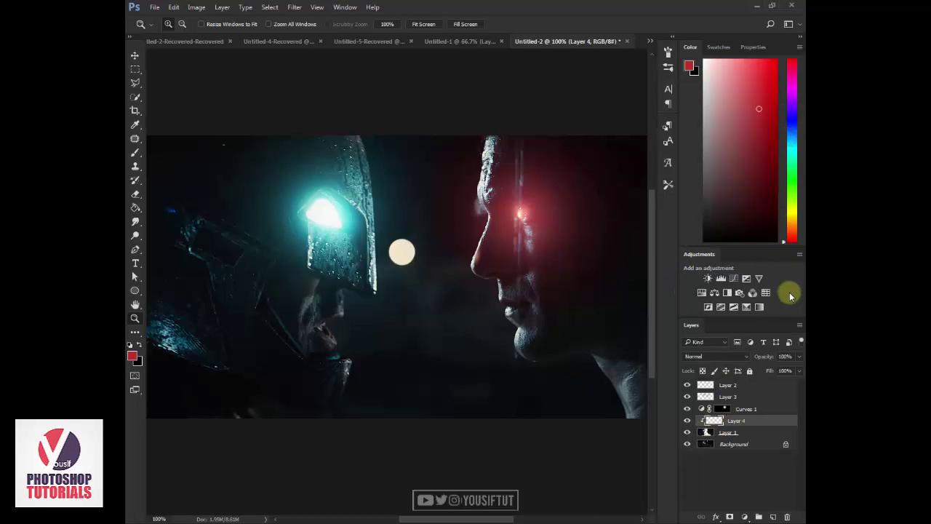
key(b)
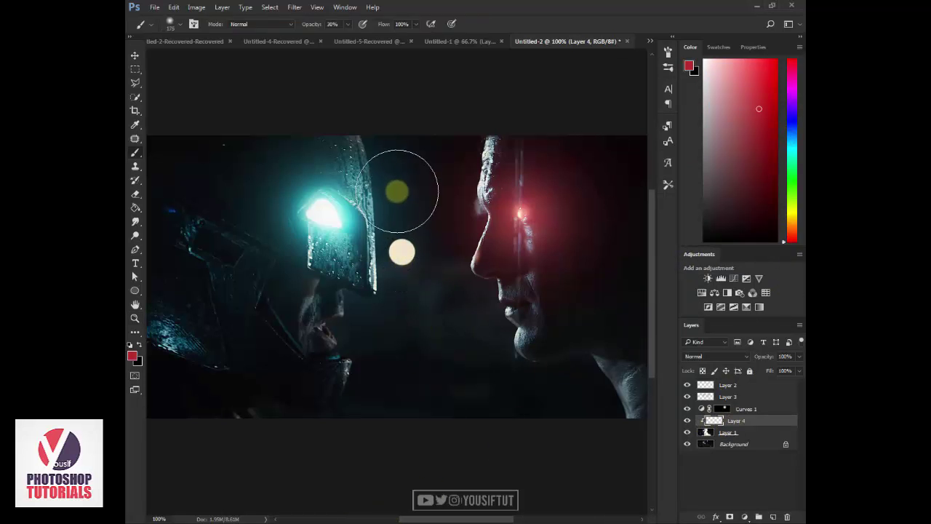
key(])
key(])
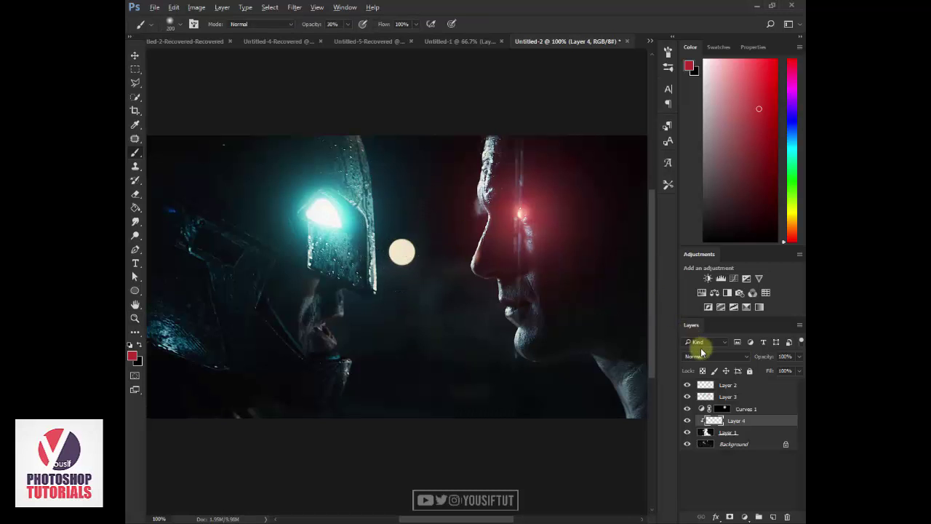
Set Layer 4 to Overlay and brush light pink-red along the helmet edge at 90–125 px.
click(709, 356)
click(698, 246)
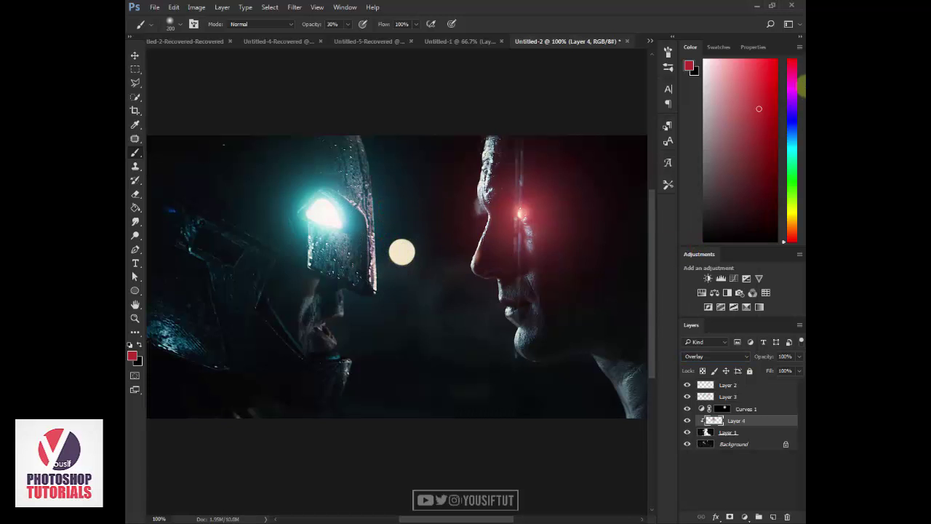
click(752, 64)
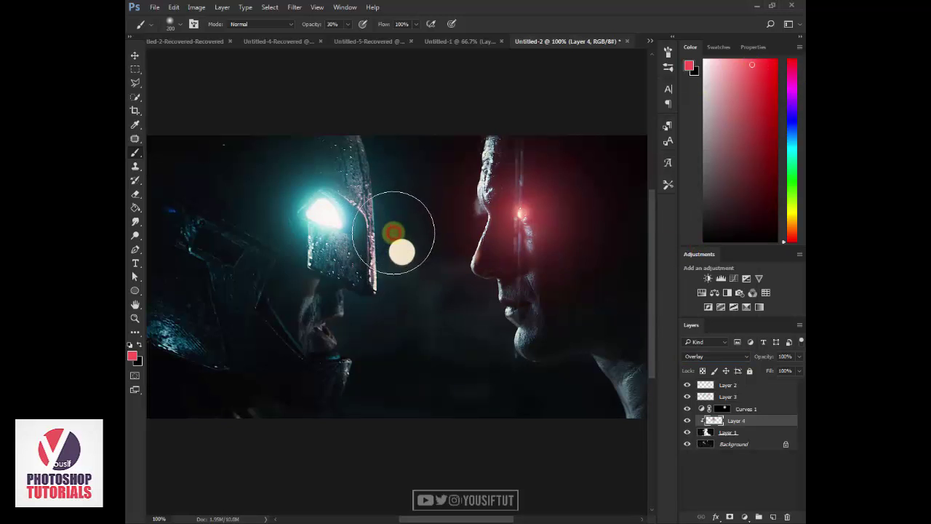
click(384, 232)
drag(366, 356, 379, 384)
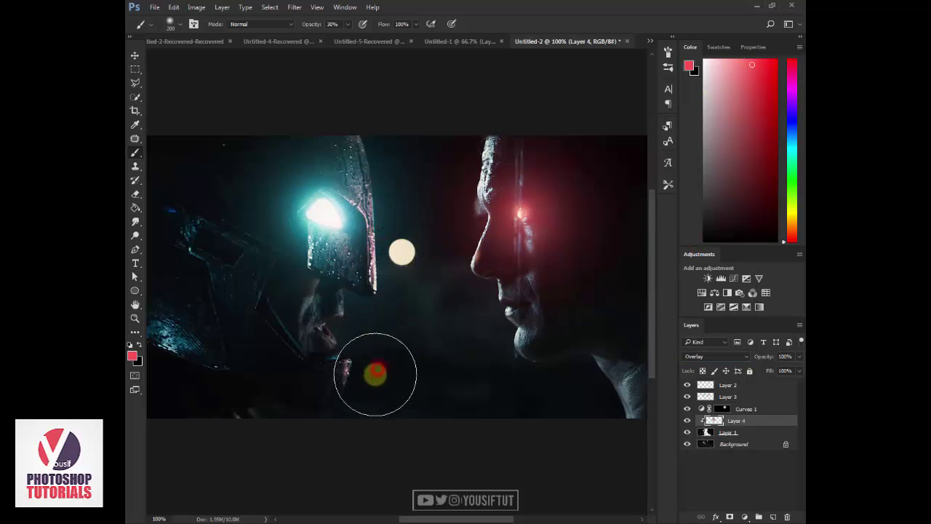
key(bracketleft)
key(bracketleft)
key(bracketleft)
key(bracketleft)
key(bracketleft)
key(bracketleft)
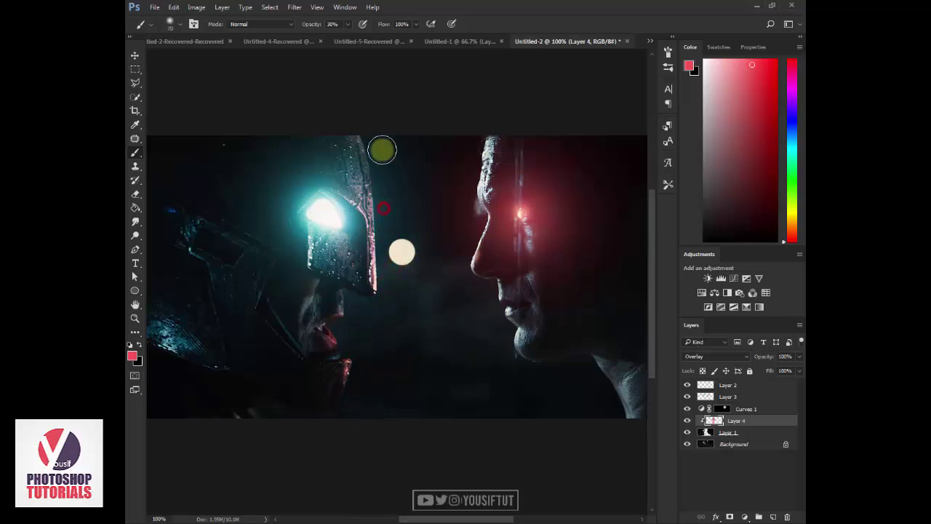
key(bracketright)
key(bracketright)
key(bracketright)
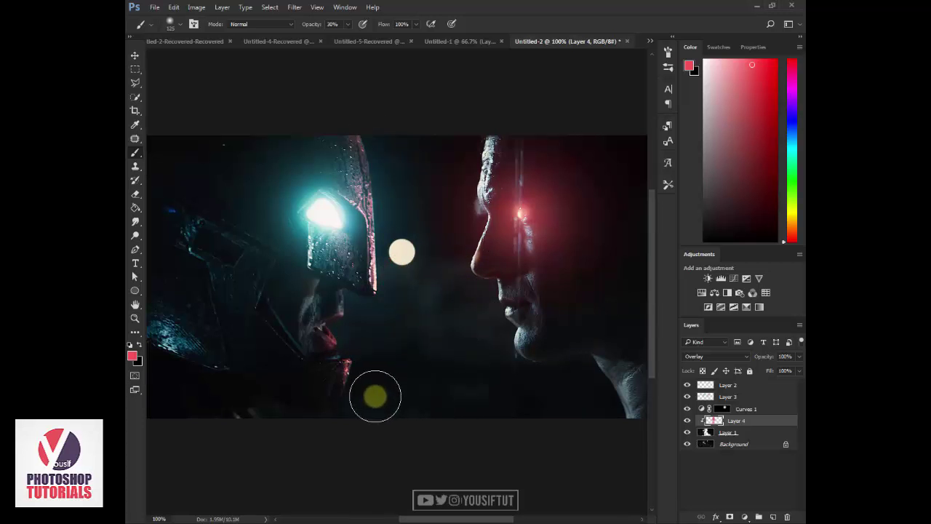
key(v)
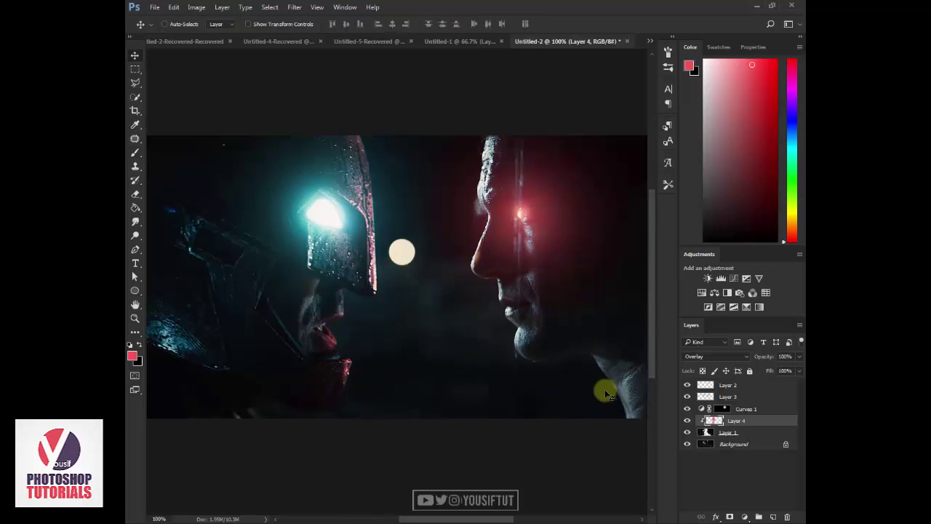
Duplicate the Background and Content-Aware fill an ellipse over the bright light between the faces.
click(728, 434)
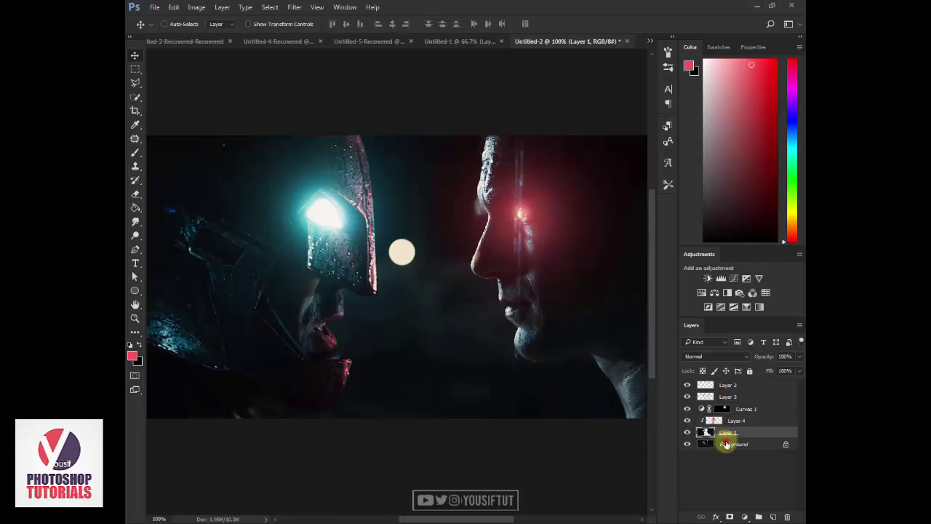
drag(726, 444, 771, 514)
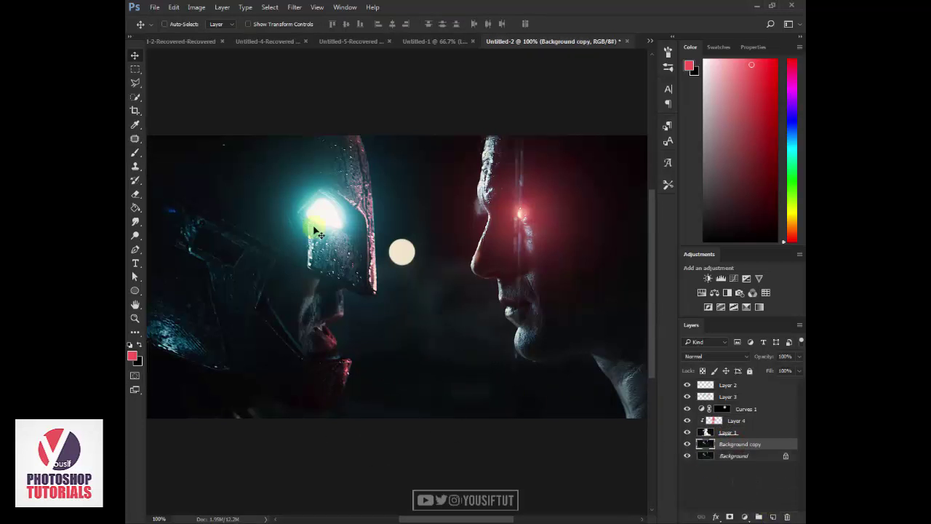
drag(131, 69, 167, 79)
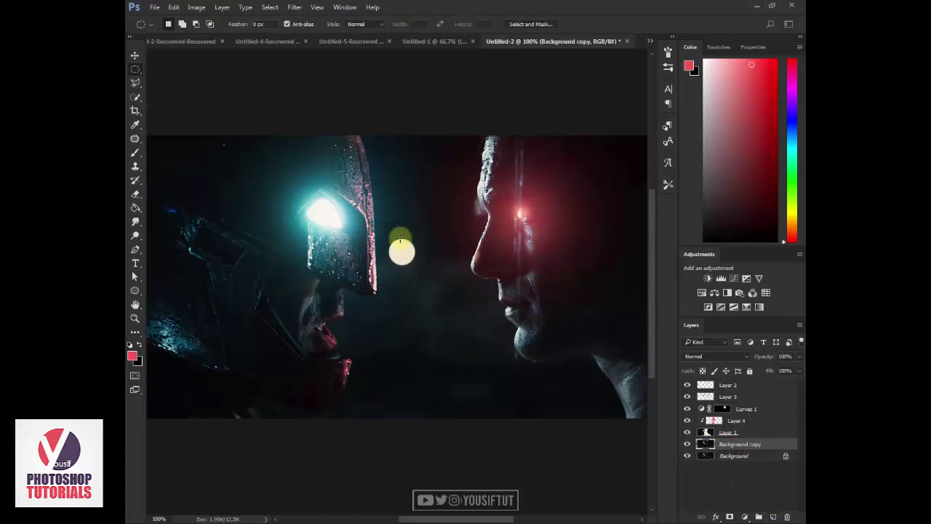
drag(426, 273, 412, 264)
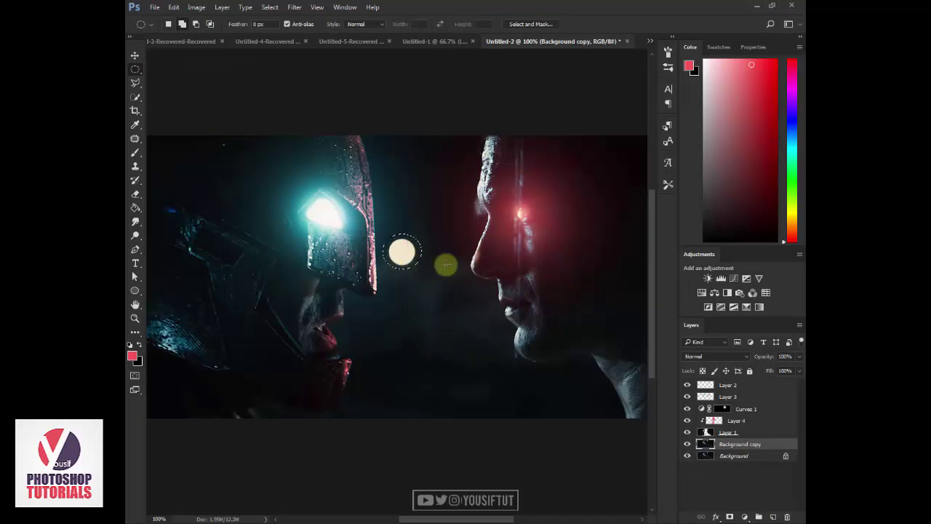
click(270, 6)
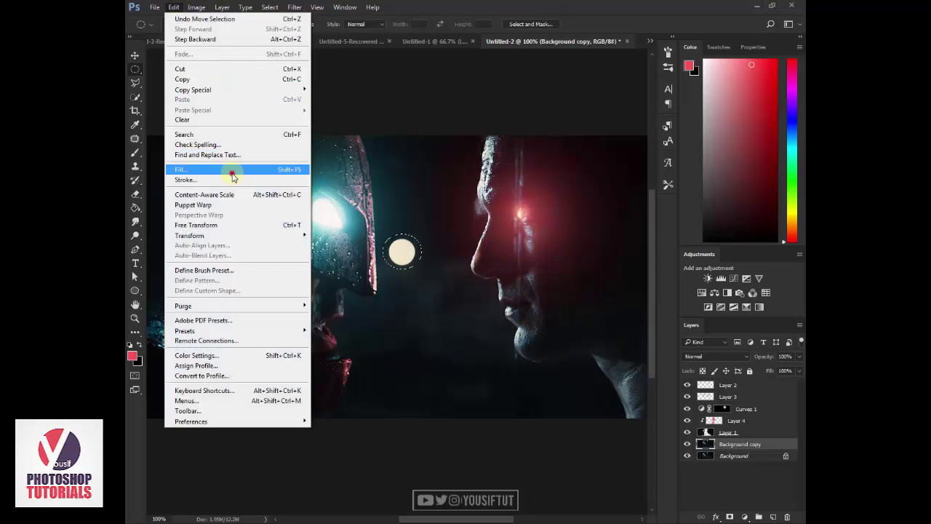
click(232, 173)
click(494, 152)
click(494, 154)
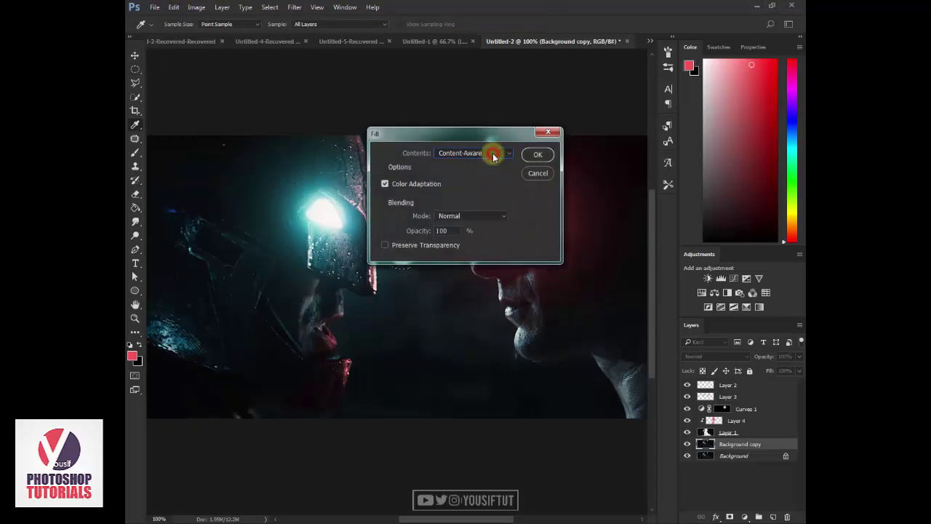
click(534, 154)
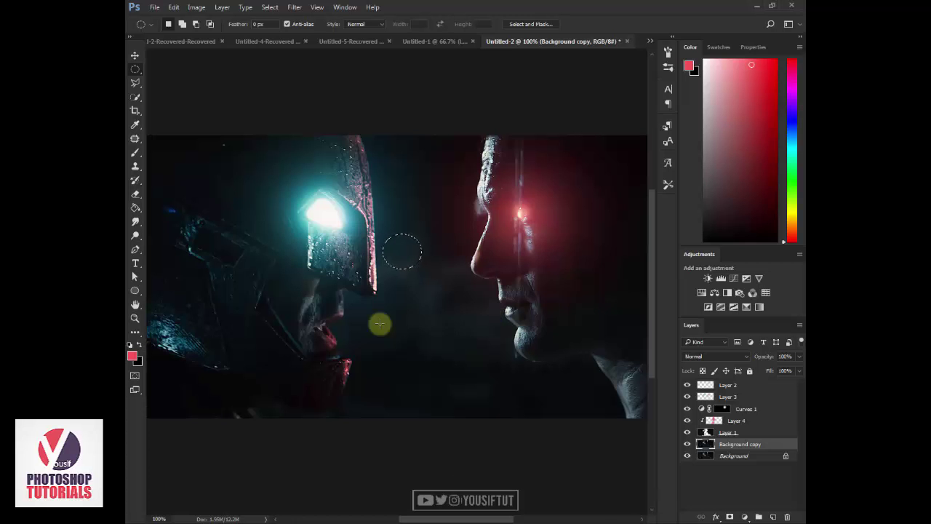
key(v)
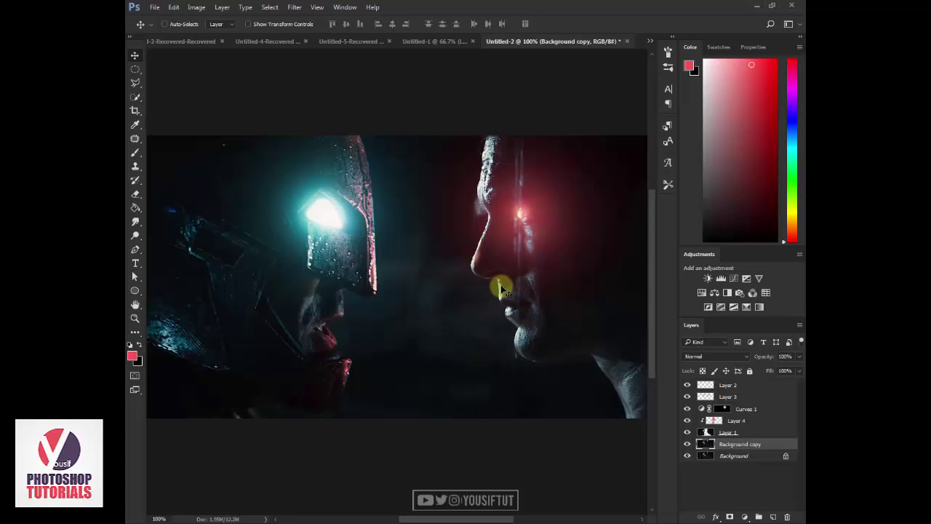
Set up a 250 px soft brush in light cyan.
key(b)
click(796, 127)
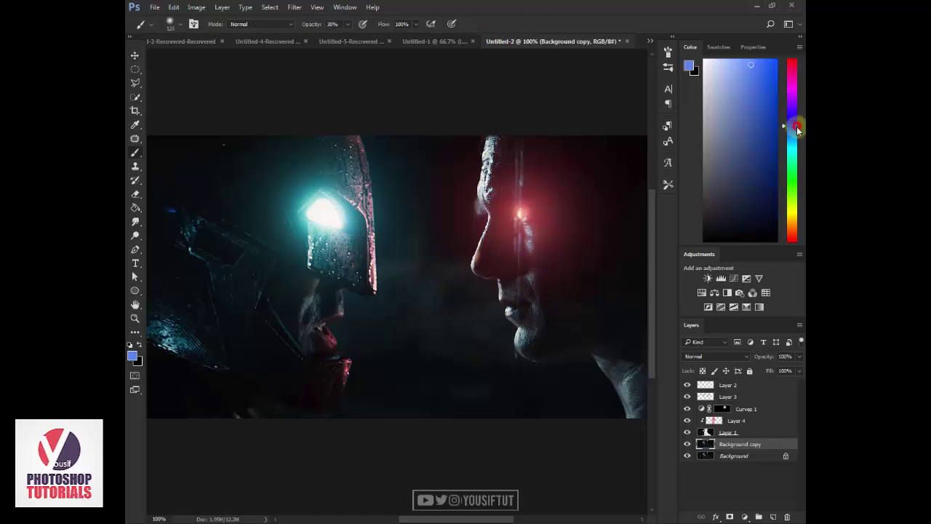
drag(797, 127, 797, 139)
click(759, 76)
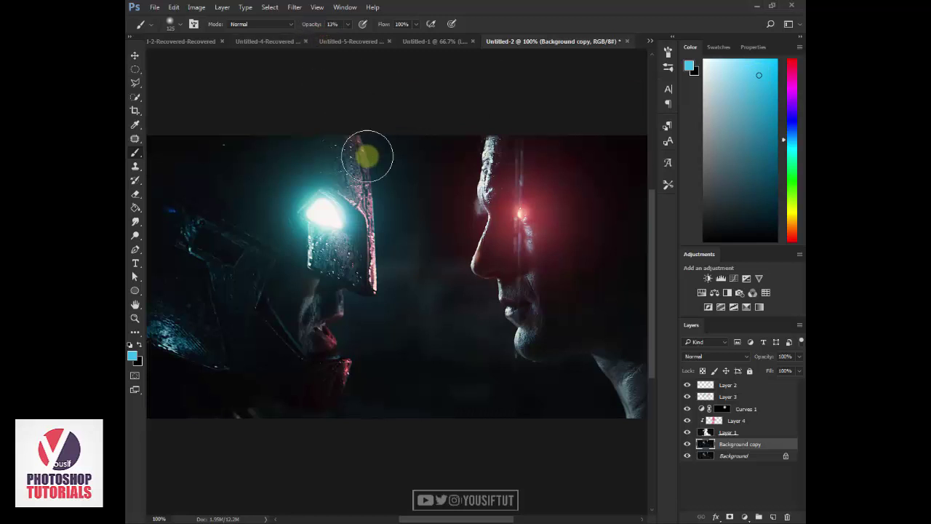
key(bracketright)
key(bracketright)
key(bracketright)
key(bracketright)
key(bracketright)
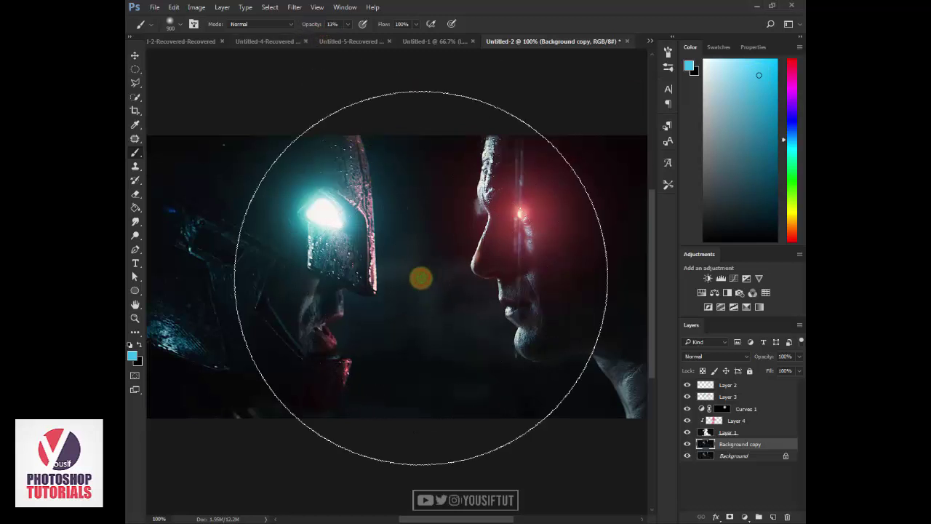
Dab soft cyan light between the two faces on Background copy.
click(428, 282)
key(bracketleft)
key(bracketleft)
click(426, 276)
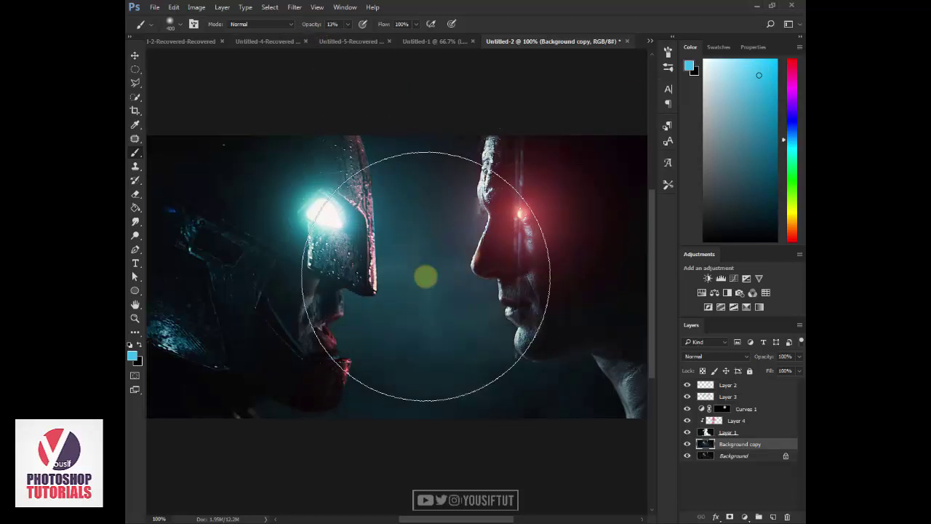
key(bracketleft)
key(bracketleft)
key(bracketleft)
click(426, 276)
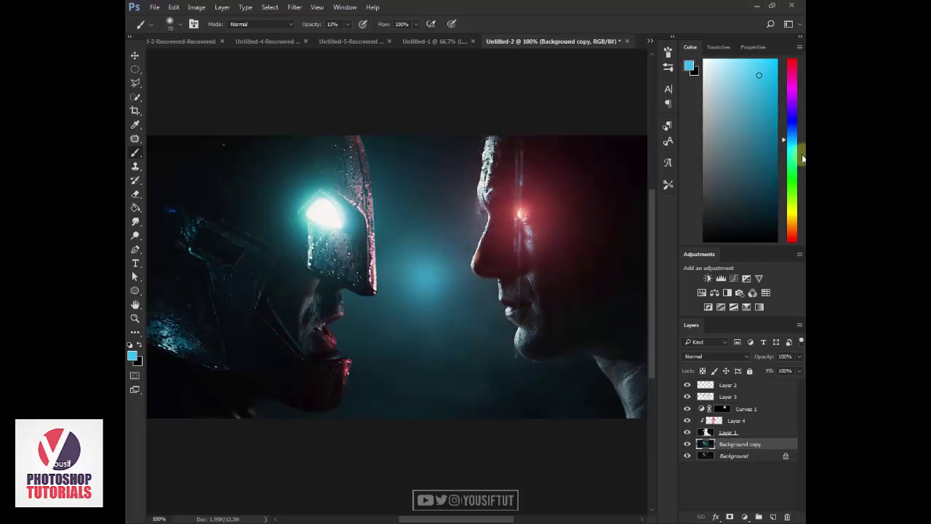
click(429, 278)
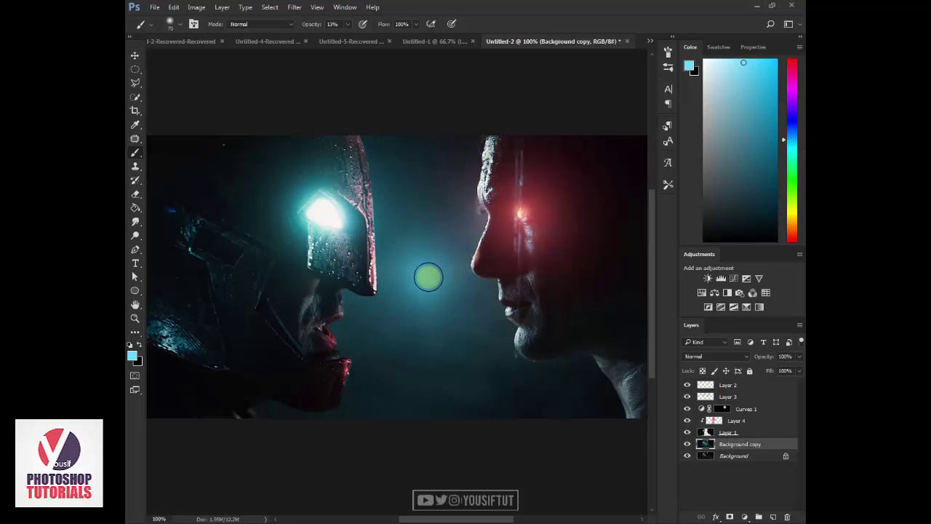
Paint more glow between the faces in an even lighter cyan, ending at a 150 px brush.
drag(731, 85, 723, 59)
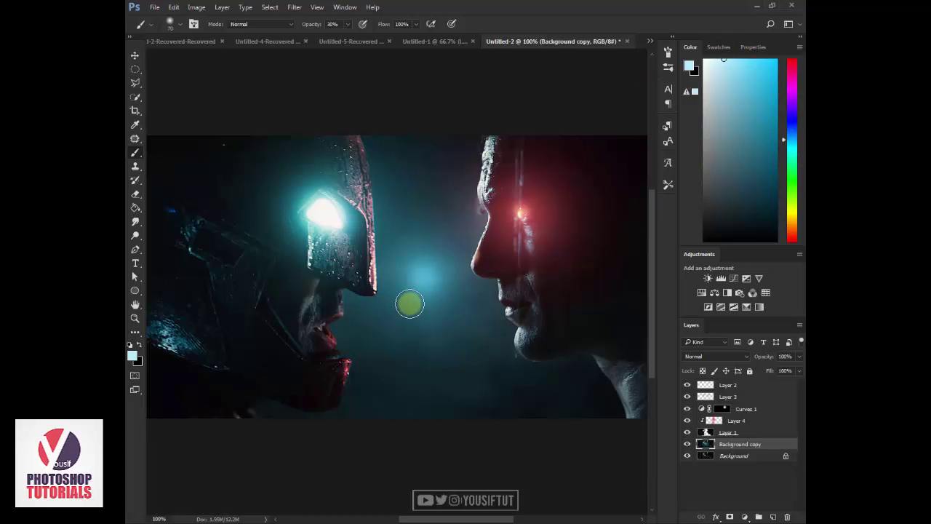
key(bracketright)
key(bracketright)
key(bracketright)
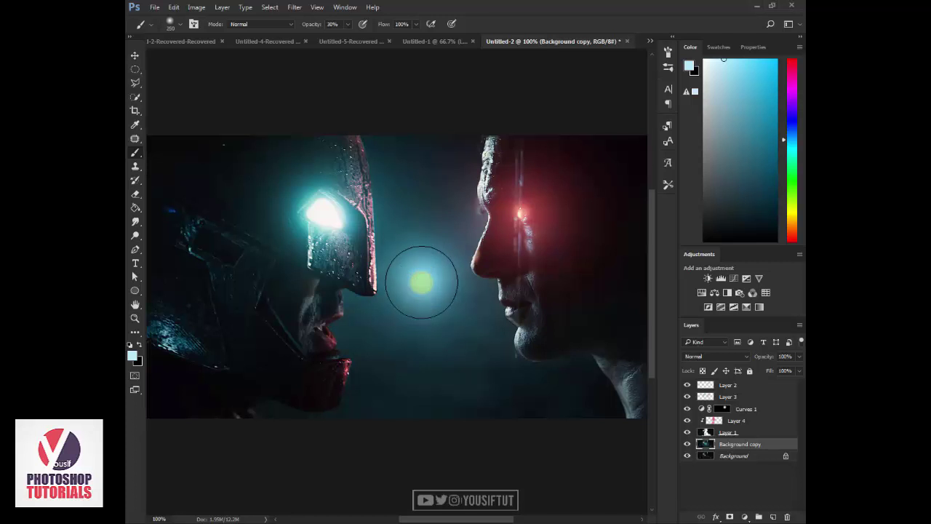
click(422, 283)
key(bracketright)
key(bracketright)
key(bracketright)
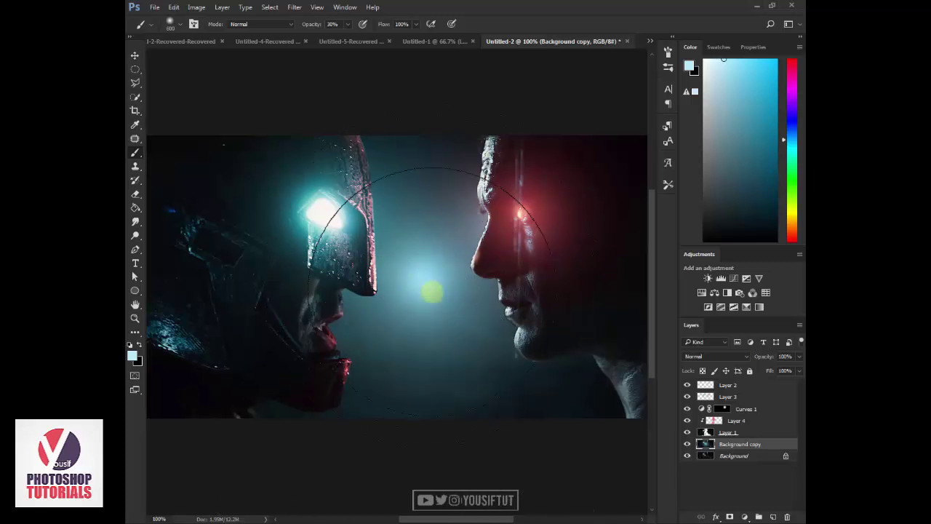
key(bracketleft)
key(bracketleft)
key(bracketleft)
key(bracketleft)
key(bracketleft)
key(bracketleft)
key(bracketleft)
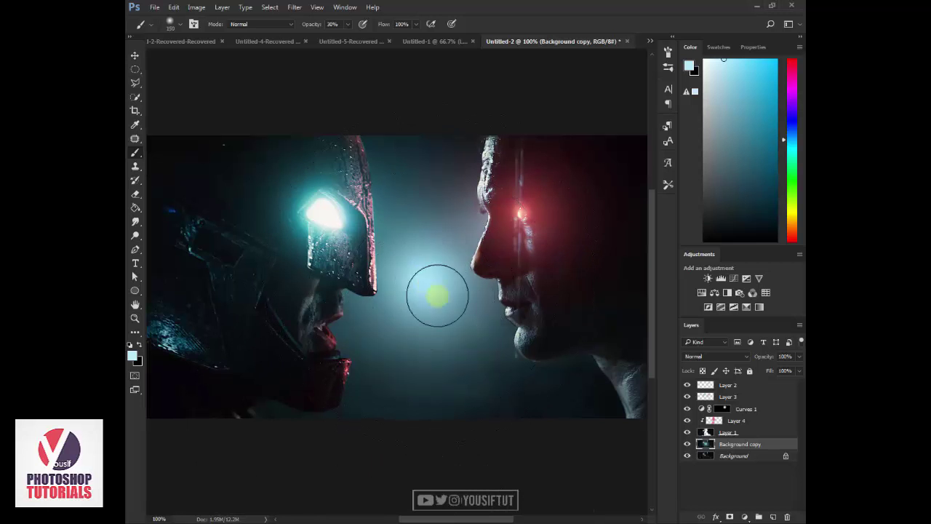
Add a new Layer 5 clipped to Layer 4 and zoom to 200% on the faces.
click(763, 422)
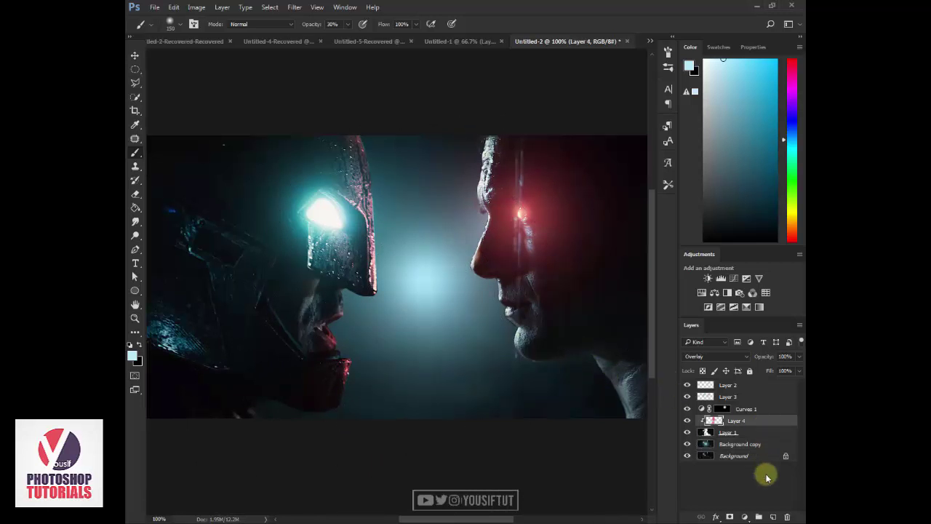
click(771, 517)
alt+click(735, 425)
key(z)
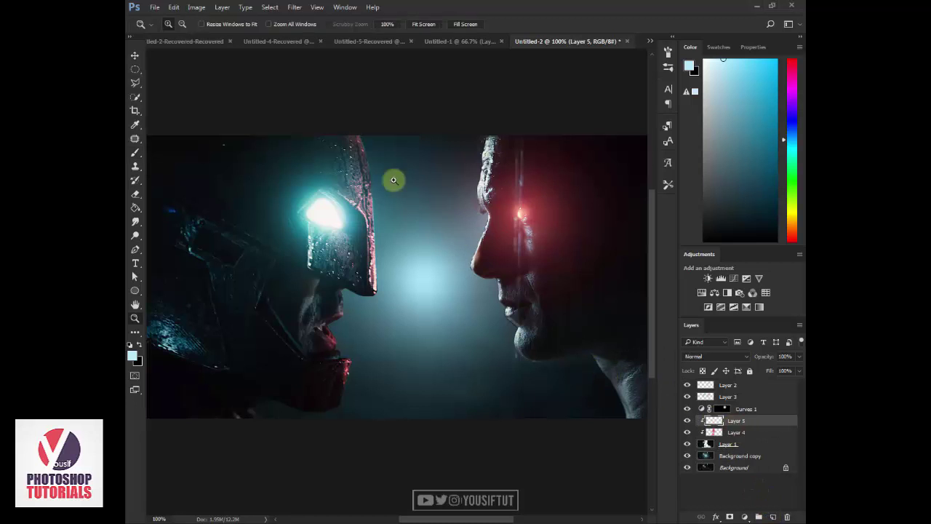
click(382, 159)
Set Layer 5's blend mode to Linear Dodge (Add) after trying Lighter Color.
click(723, 356)
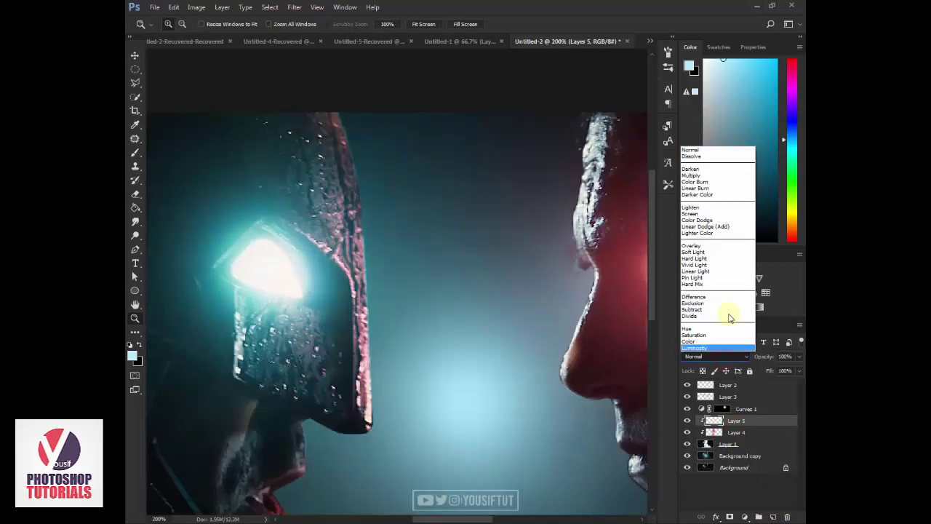
click(728, 231)
click(734, 356)
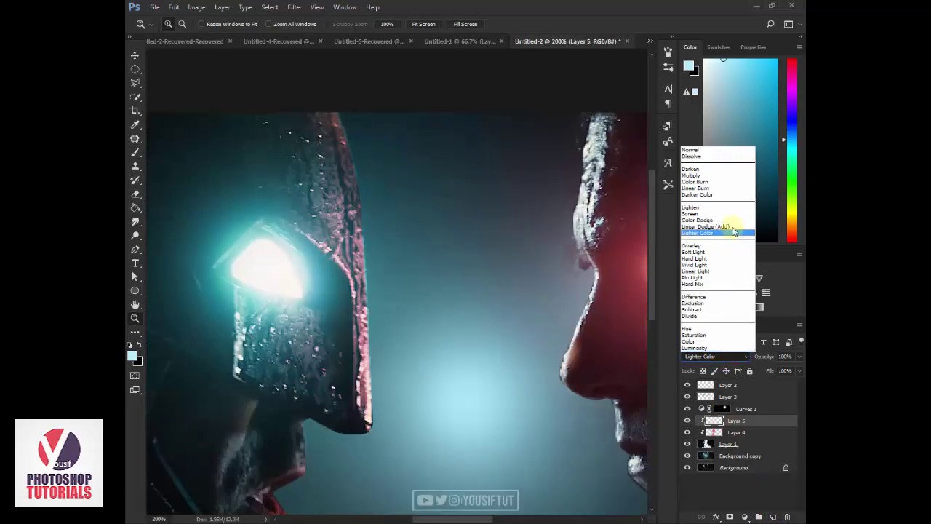
click(720, 225)
Test a 70 px glow stroke along the helmet edge, then undo it.
click(354, 155)
alt+click(354, 155)
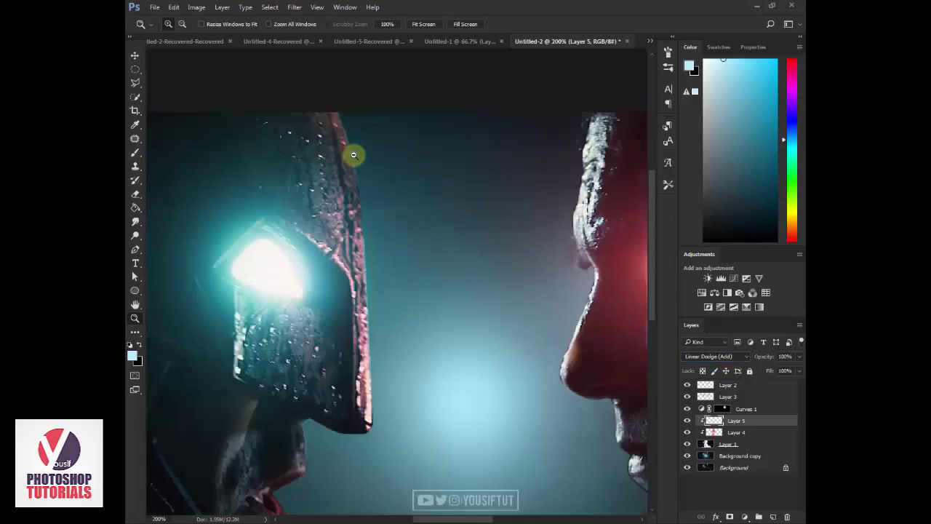
key(b)
key(bracketleft)
key(bracketleft)
key(bracketleft)
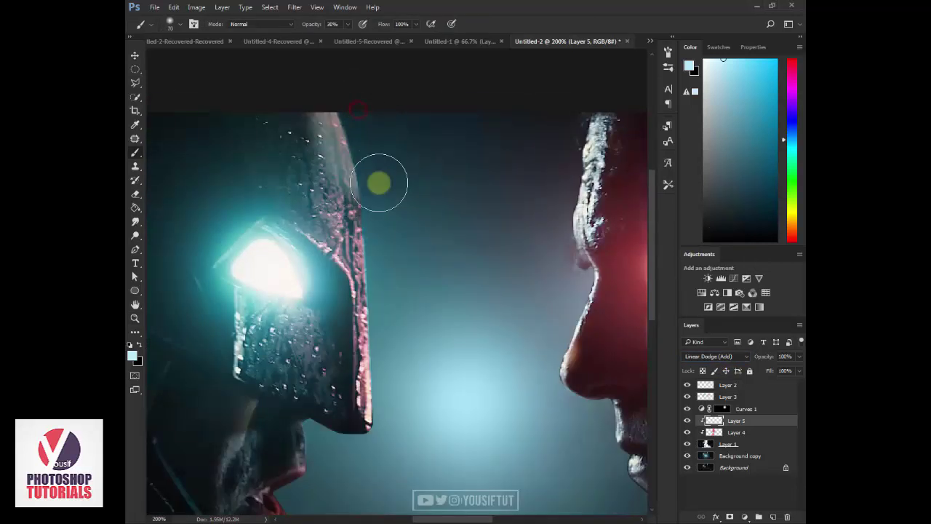
drag(301, 160, 364, 222)
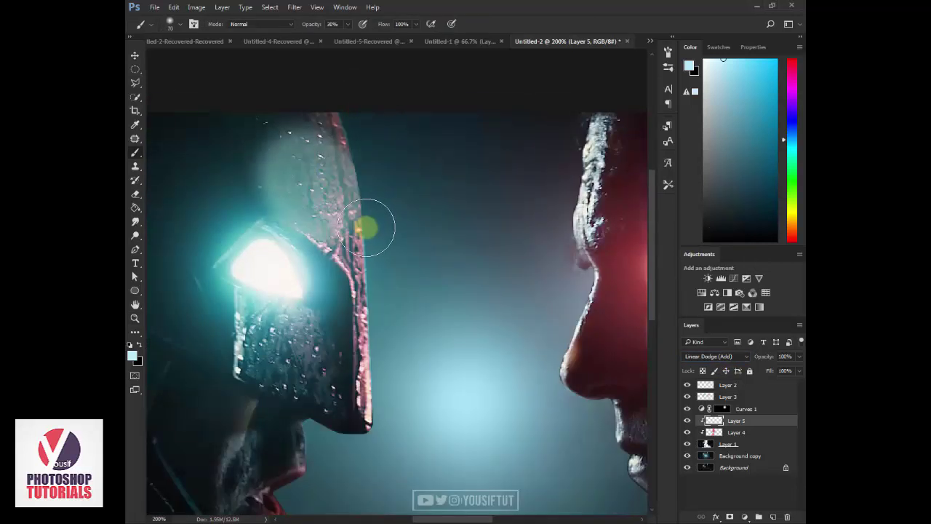
key(ctrl+z)
Test and undo a soft round brush stroke, move Layer 5 below Layer 4, and pick saturated cyan.
right_click(544, 188)
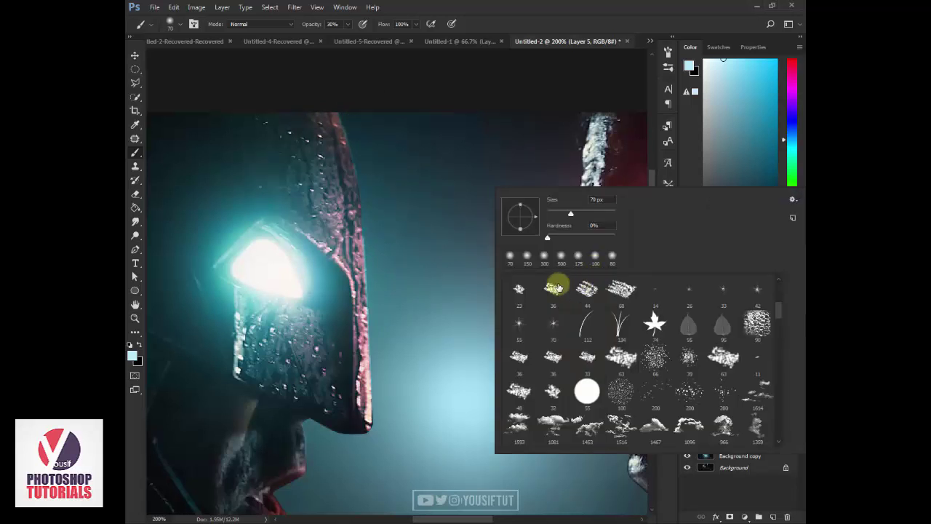
scroll(771, 305, up, 5)
click(522, 289)
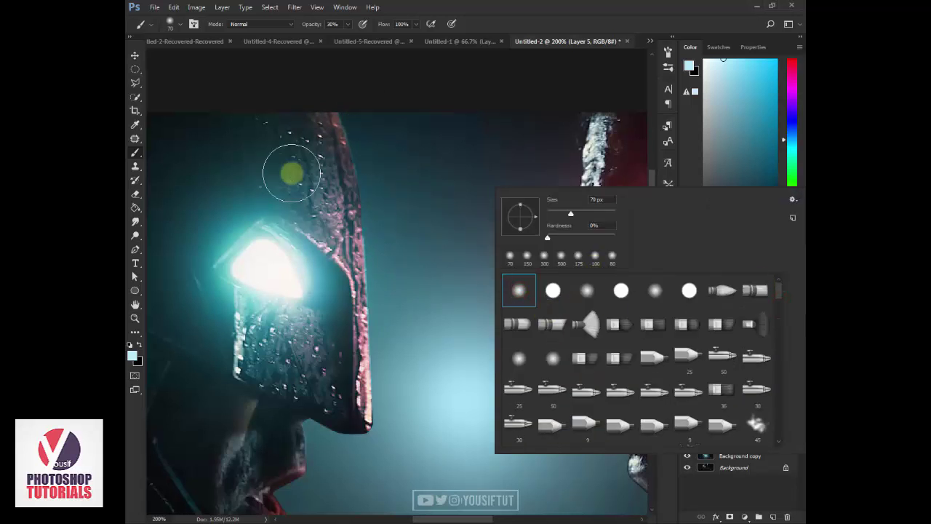
drag(291, 171, 369, 266)
key(ctrl+z)
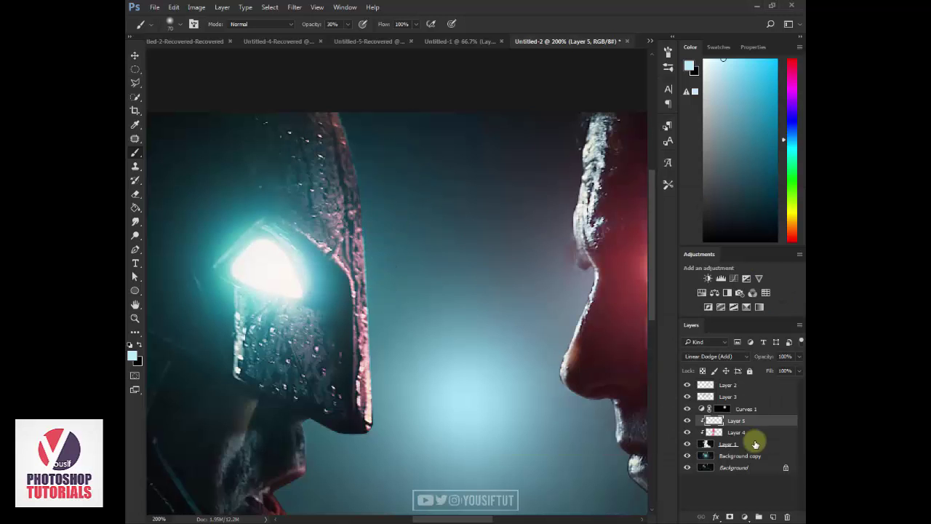
drag(759, 422, 756, 434)
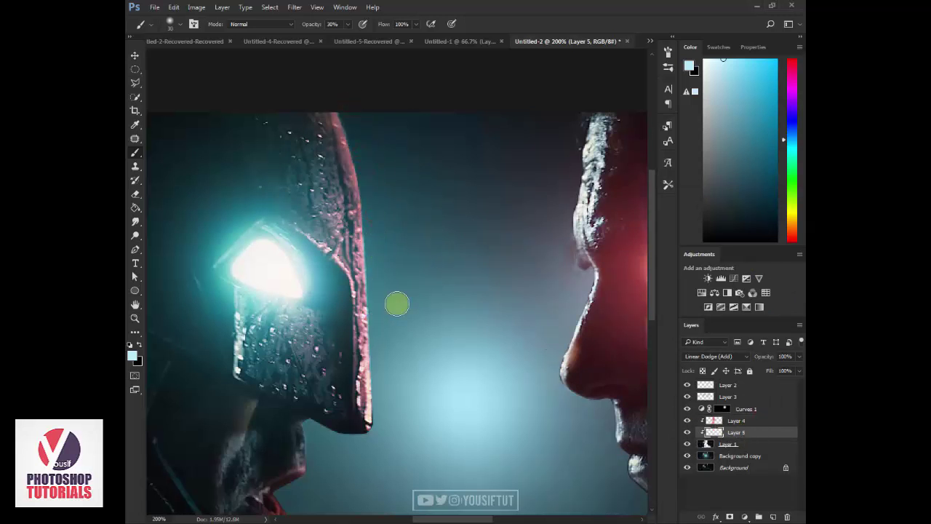
click(768, 78)
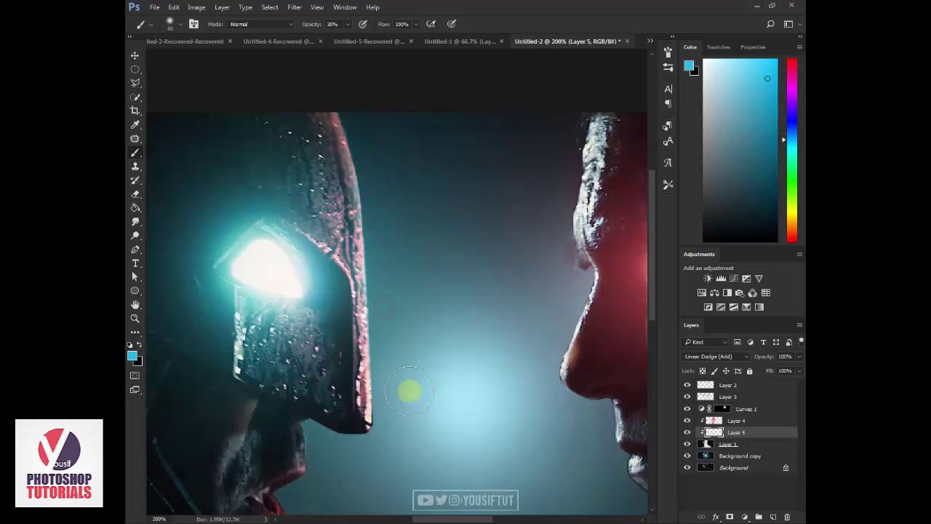
Brush faint cyan on Layer 5 along the face edge, lips, jaw and chin, panning between areas.
drag(406, 401, 452, 319)
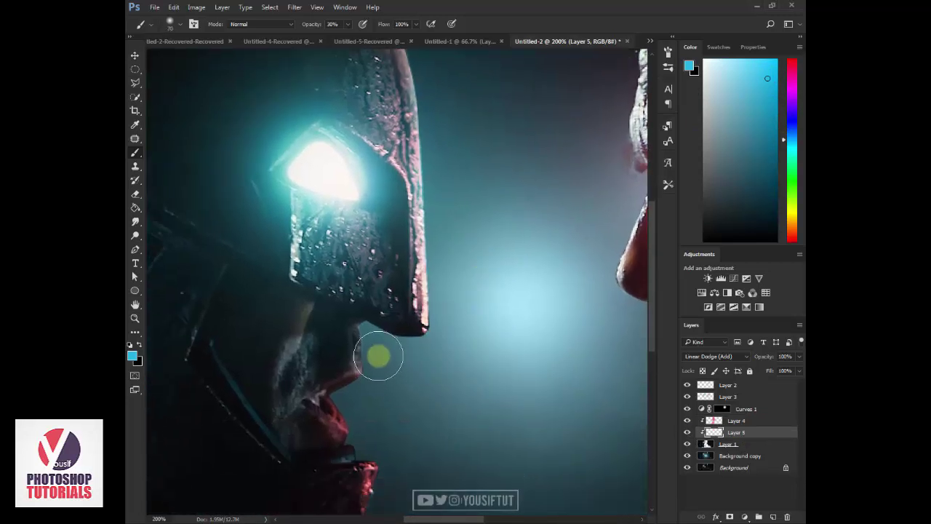
drag(380, 357, 364, 332)
key(bracketright)
drag(404, 364, 386, 388)
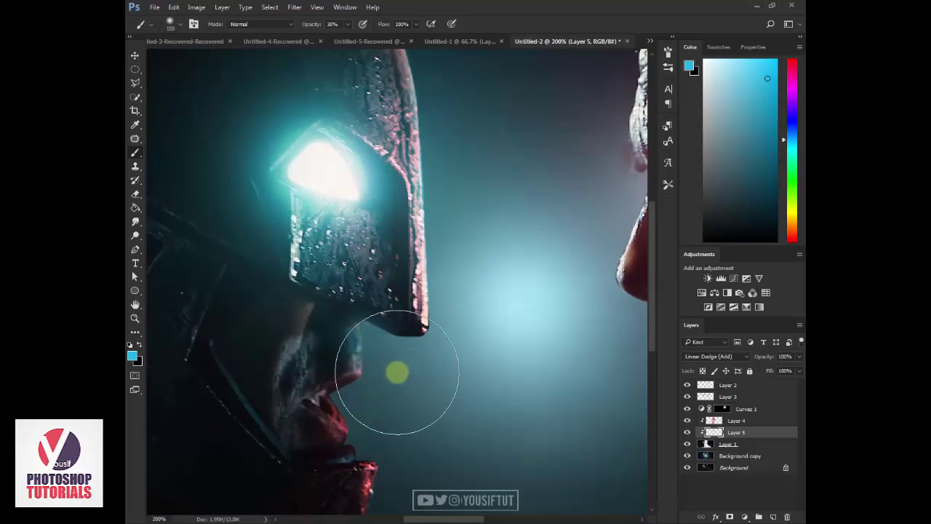
key(bracketleft)
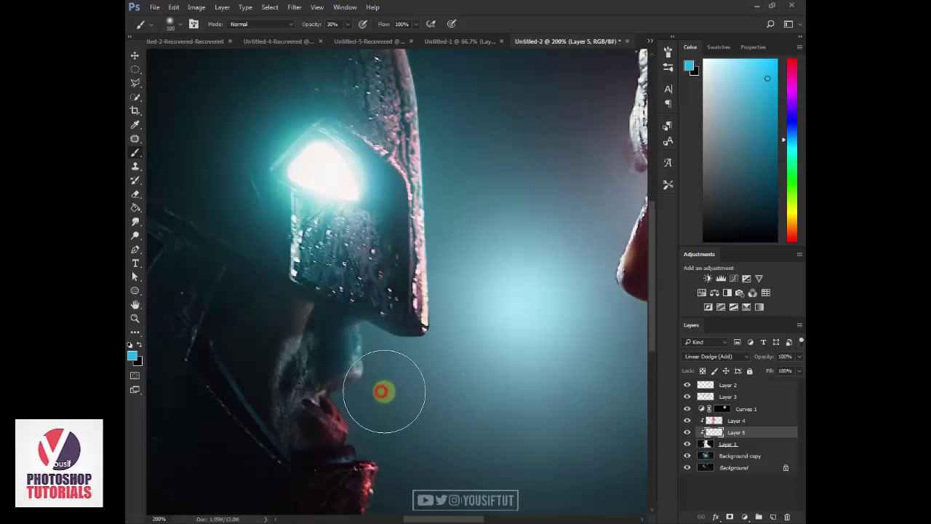
drag(452, 433, 486, 272)
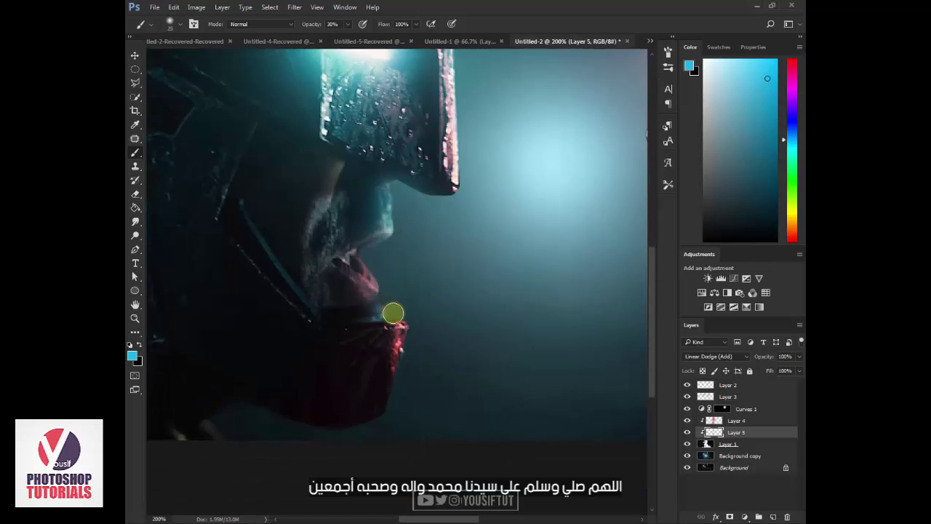
drag(364, 344, 443, 296)
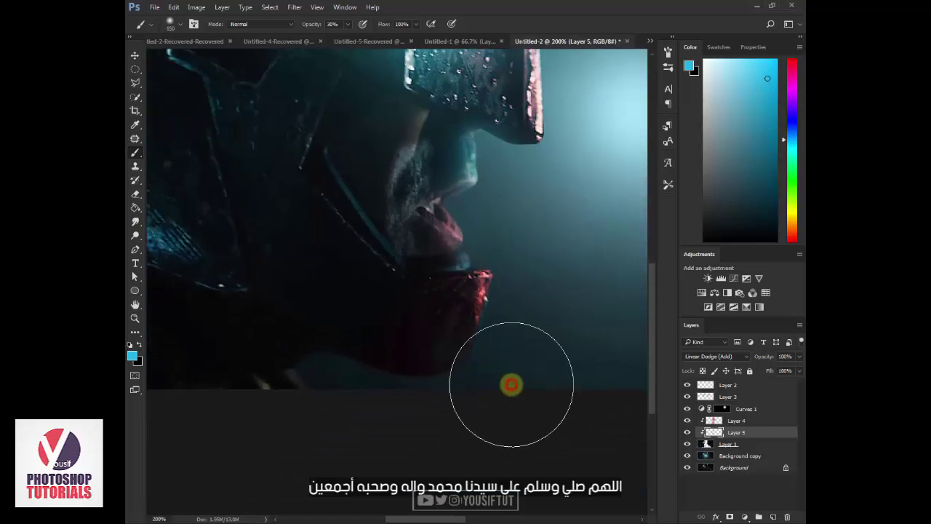
drag(511, 385, 546, 263)
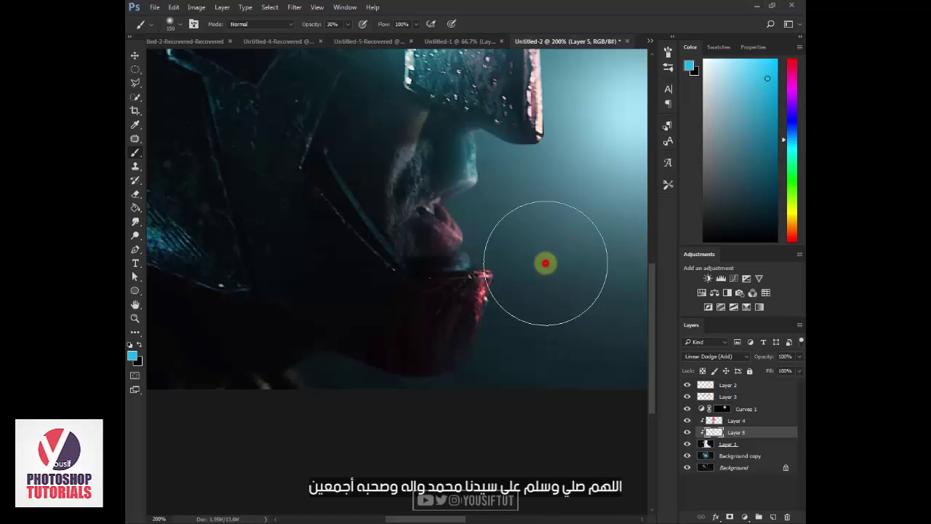
mouse_move(575, 291)
mouse_down()
mouse_move(476, 354)
mouse_move(510, 460)
mouse_up()
On Layer 4, erase part of the pink rim along the helmet's right edge with a 102 px eraser.
click(737, 421)
key(e)
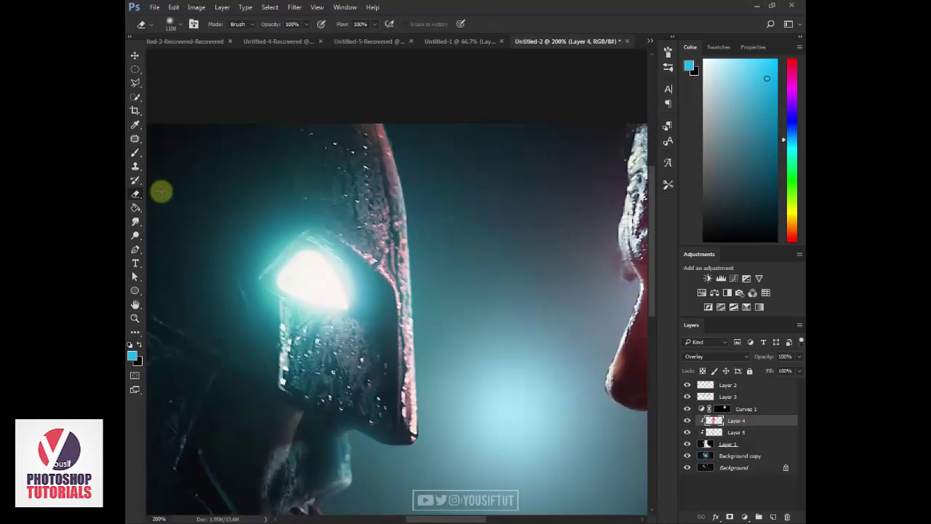
right_click(364, 165)
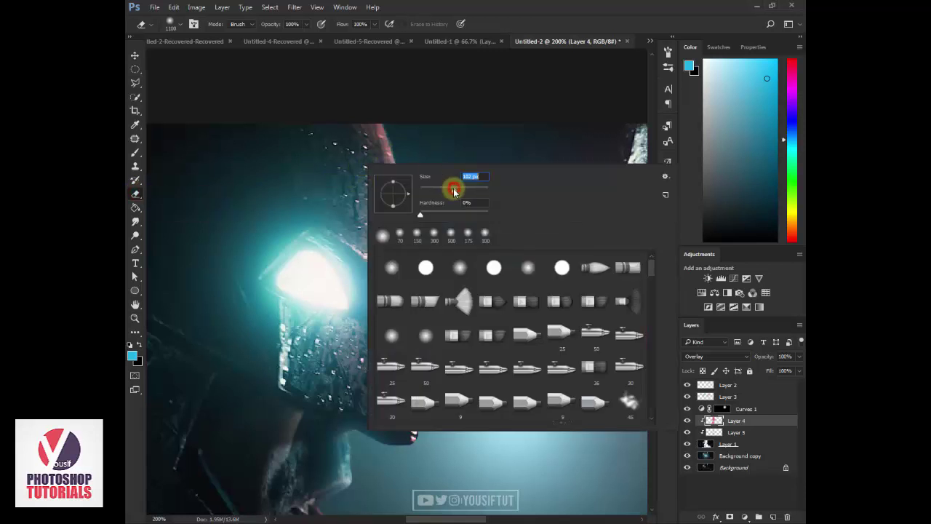
click(360, 135)
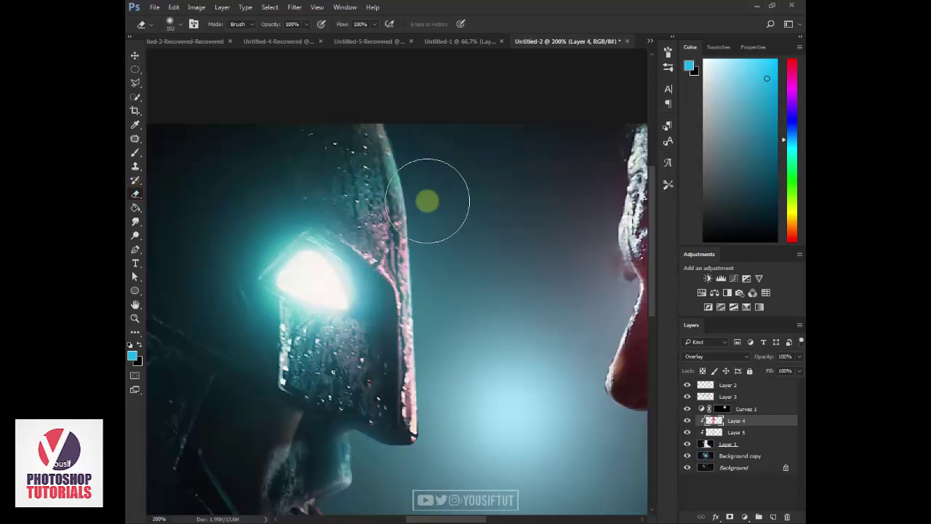
drag(427, 201, 395, 177)
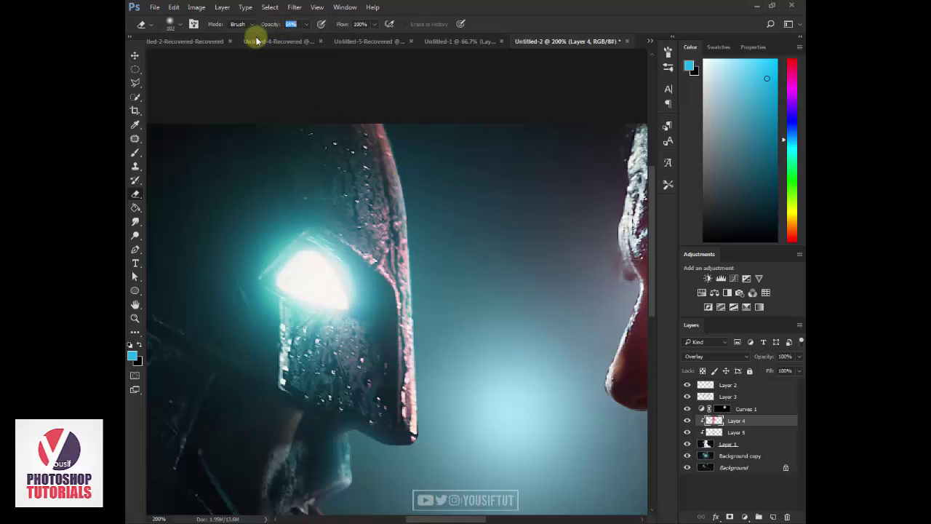
right_click(465, 228)
click(333, 173)
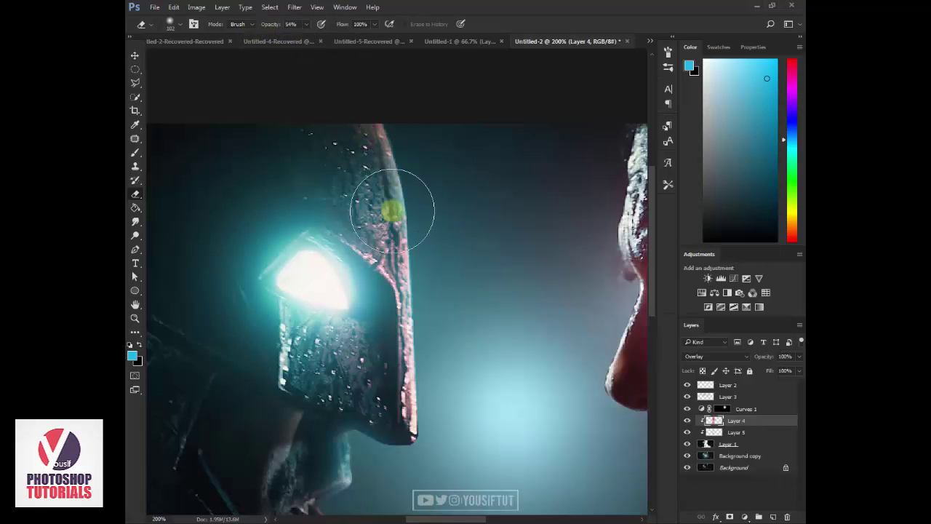
click(364, 124)
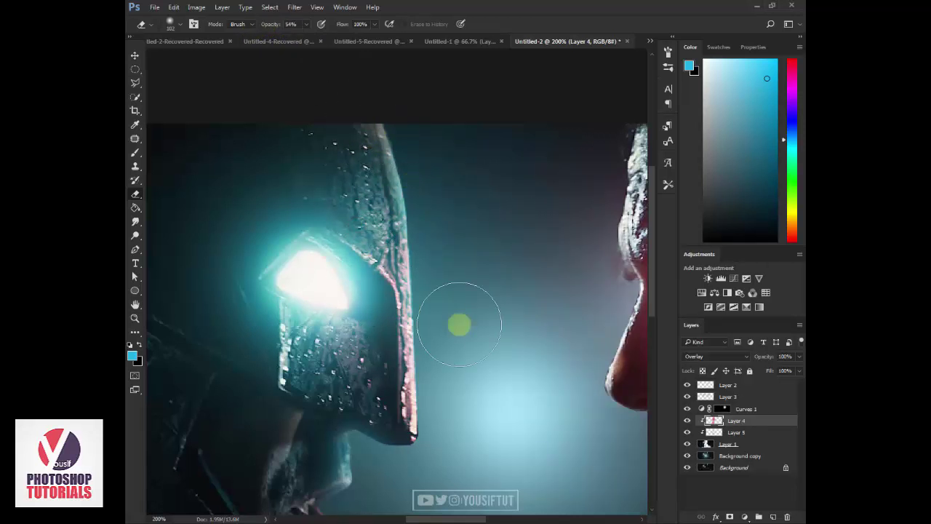
key(z)
alt+click(517, 305)
key(e)
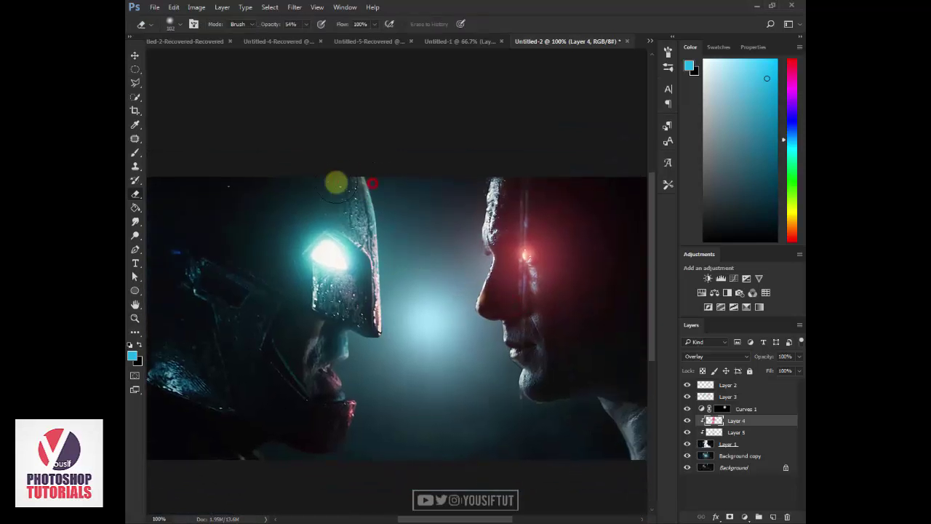
key(bracketright)
key(bracketright)
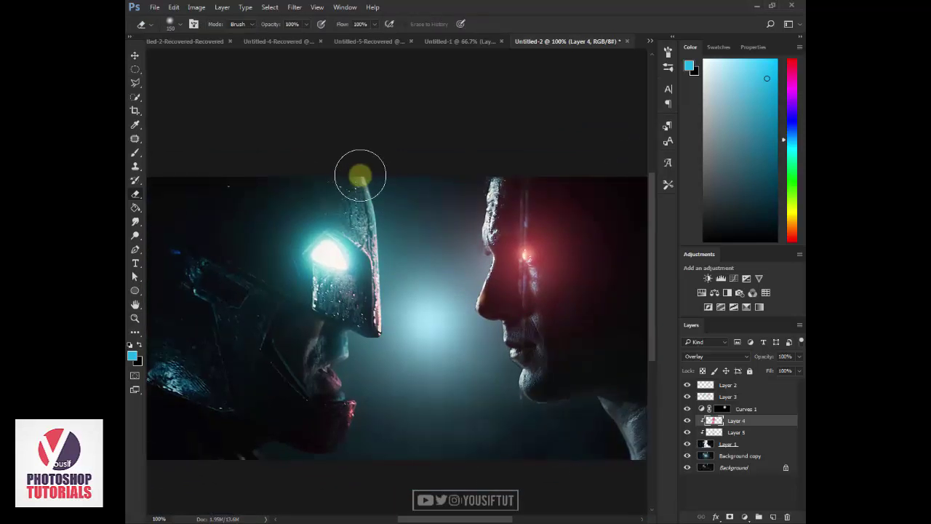
Select Layer 5 with cyan paint and an 80 px brush, framing the right face's nose.
key(b)
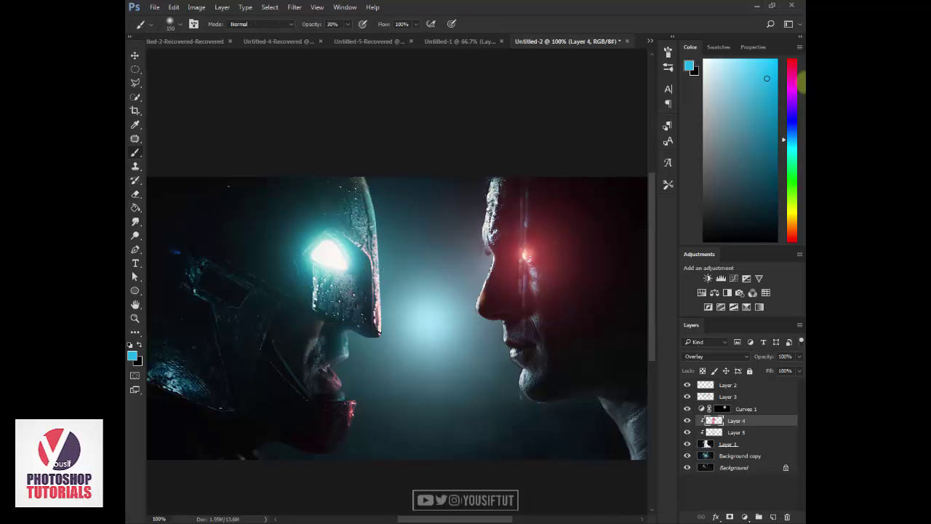
key(x)
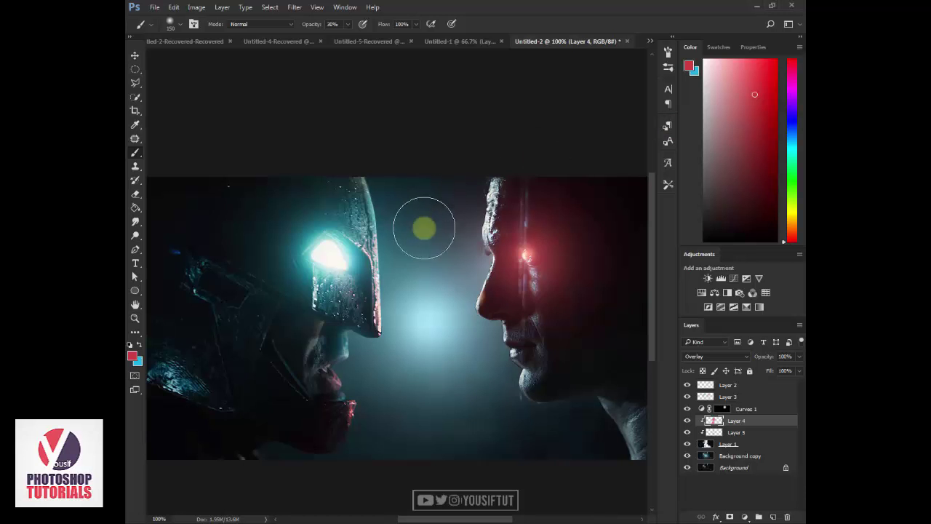
click(393, 243)
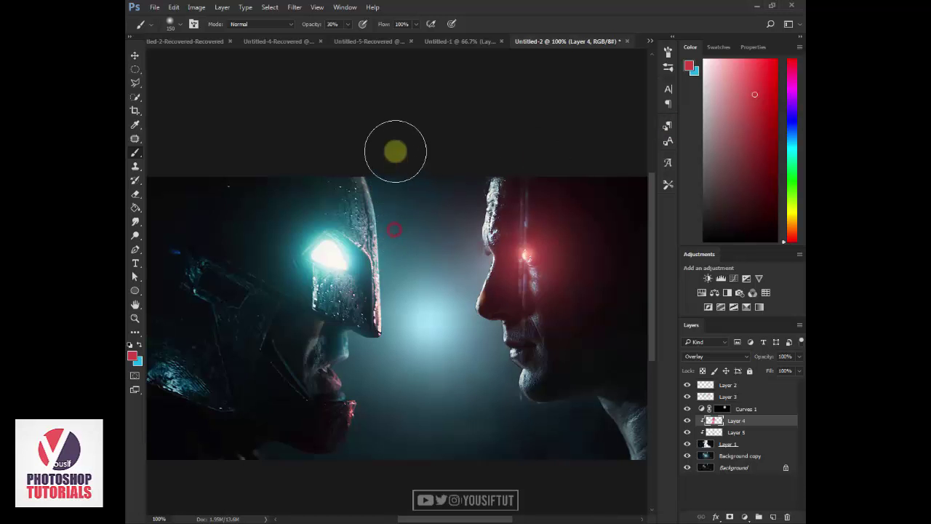
click(717, 432)
key(x)
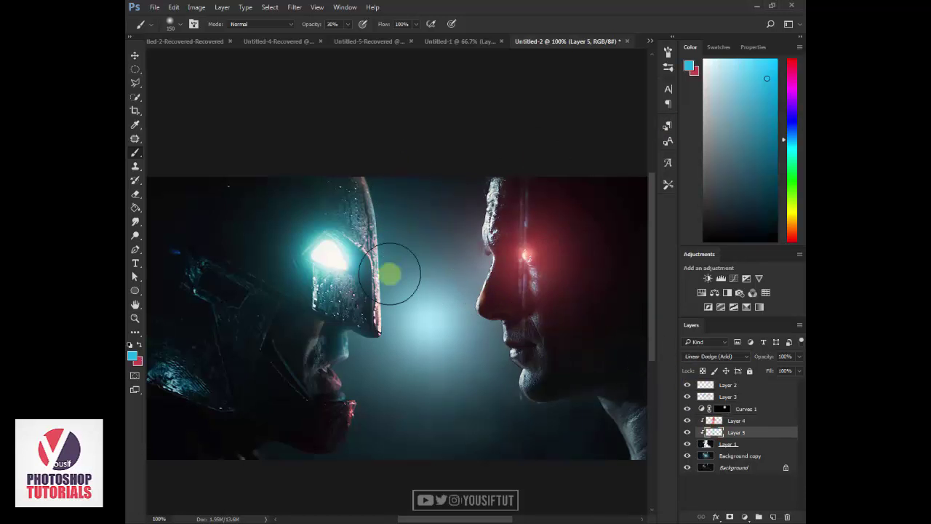
key(bracketleft)
key(bracketleft)
key(bracketleft)
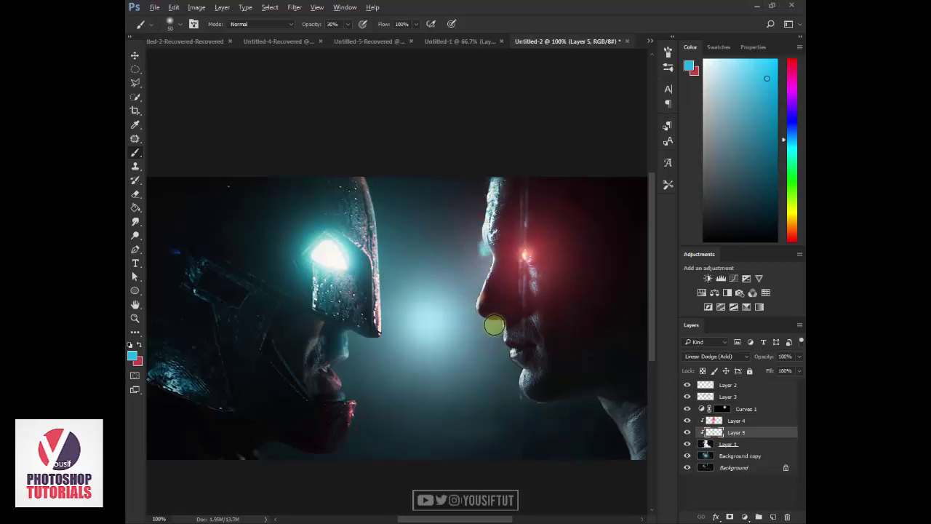
scroll(494, 325, up, 3)
scroll(494, 326, up, 2)
drag(494, 325, 281, 410)
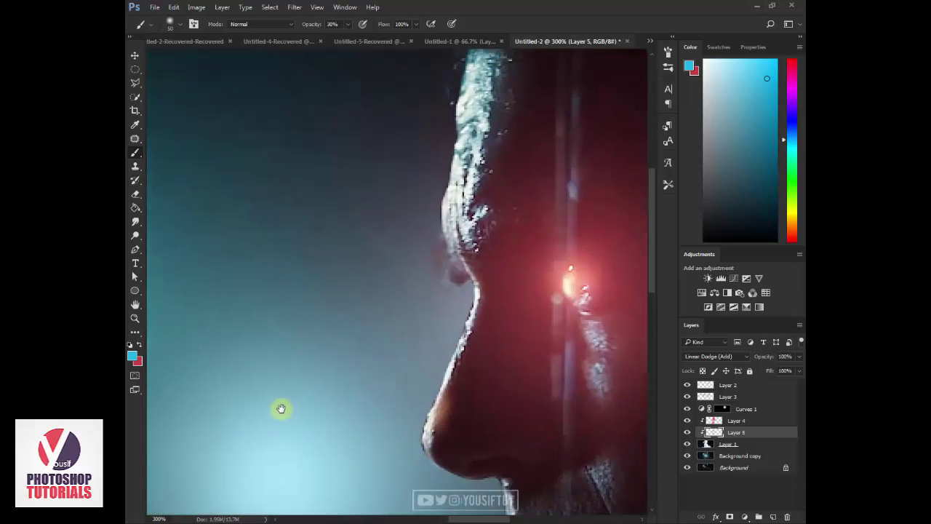
Paint faint cyan haze down the nose edge and along the lips to the chin.
drag(385, 315, 396, 283)
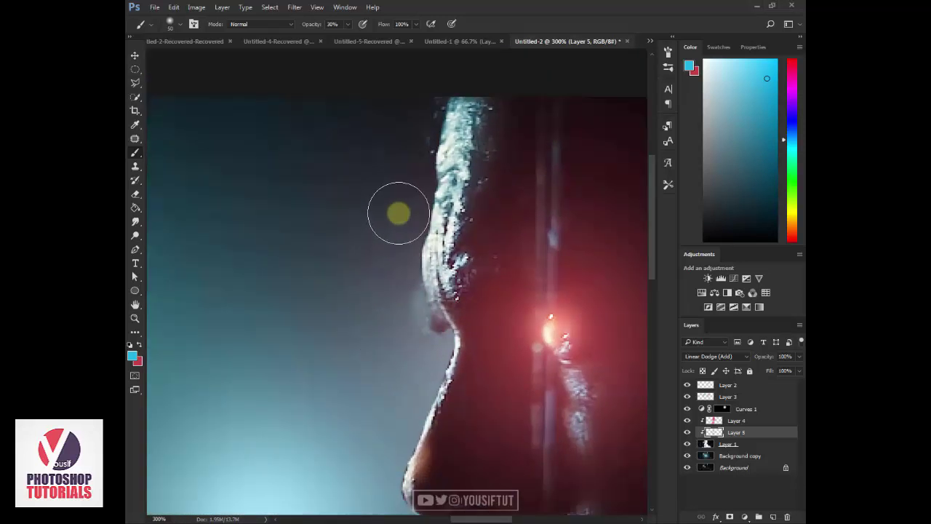
drag(400, 236, 342, 118)
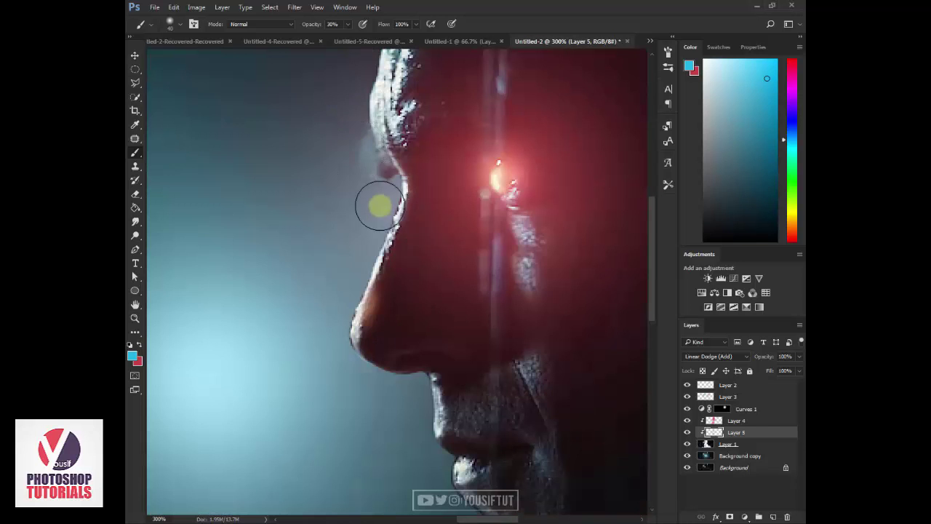
click(383, 207)
mouse_move(361, 255)
mouse_down()
mouse_move(344, 360)
mouse_move(427, 437)
mouse_move(366, 302)
mouse_up()
mouse_move(379, 342)
mouse_down()
mouse_move(415, 406)
mouse_move(426, 509)
mouse_move(347, 377)
mouse_move(411, 406)
mouse_up()
Enlarge the brush to 150 px and zoom out to see the whole image.
key(bracketright)
key(bracketright)
key(bracketright)
key(bracketright)
key(bracketright)
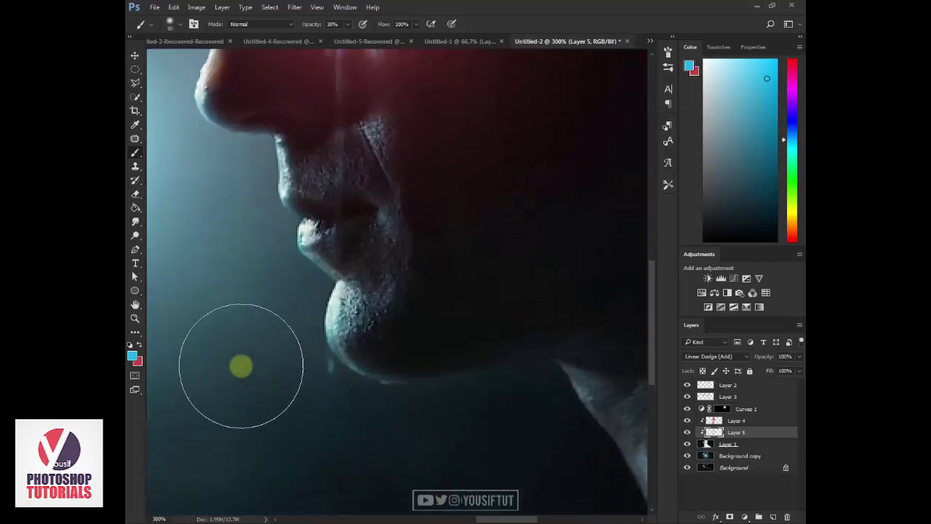
key(bracketright)
key(bracketright)
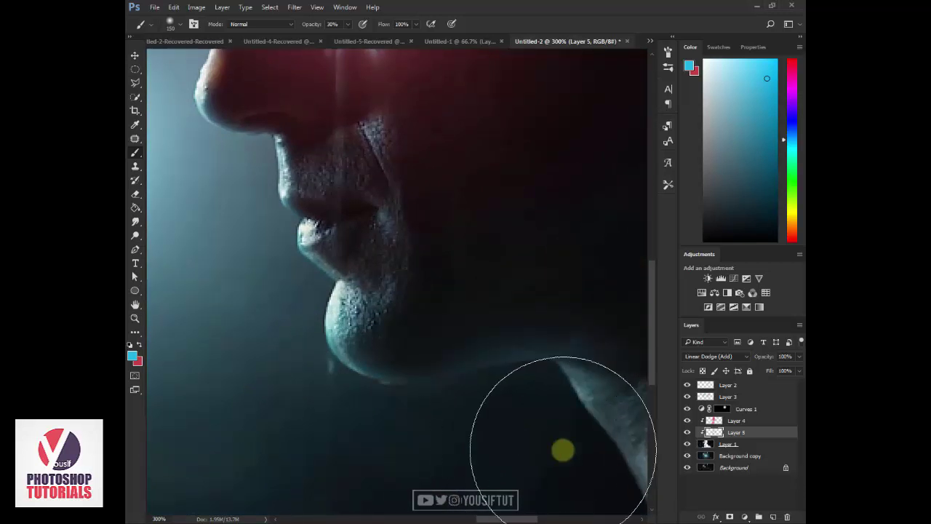
mouse_move(547, 456)
mouse_down()
mouse_move(455, 337)
mouse_move(360, 243)
mouse_up()
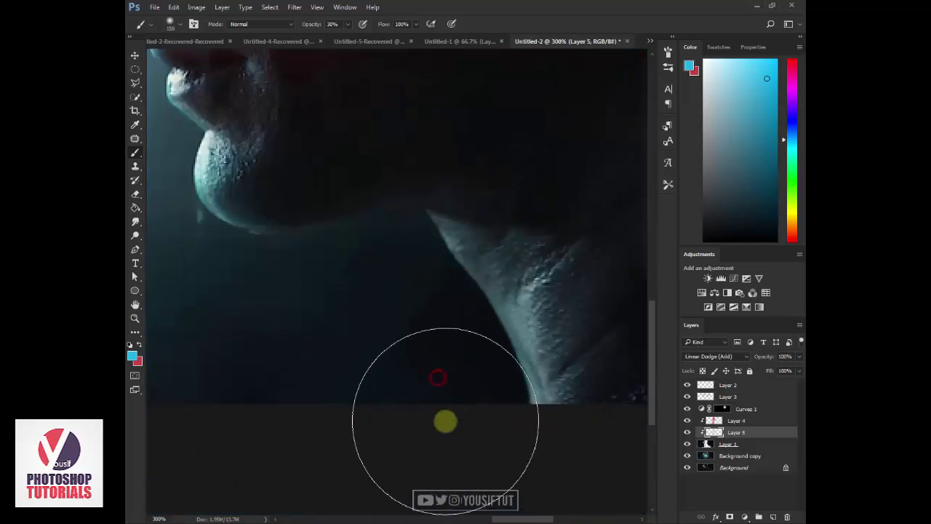
key(z)
alt+click(381, 313)
alt+click(380, 314)
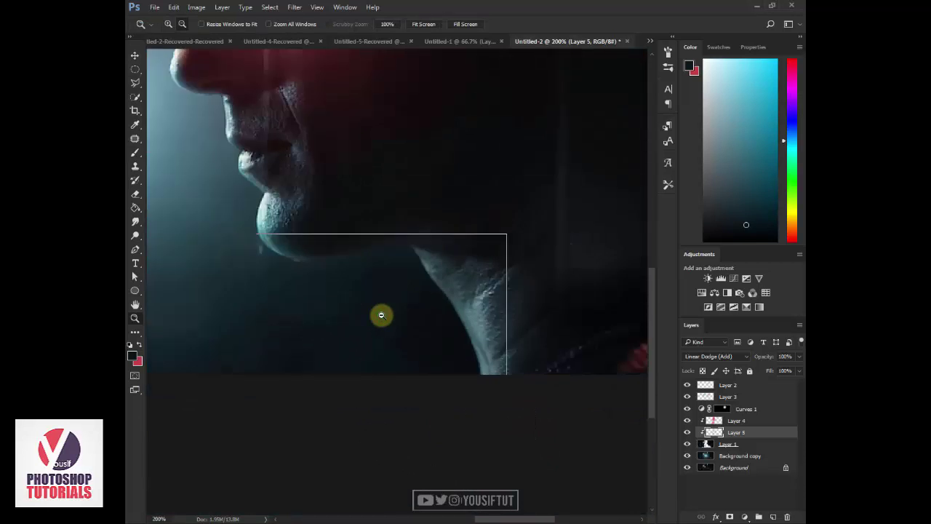
drag(518, 405, 532, 391)
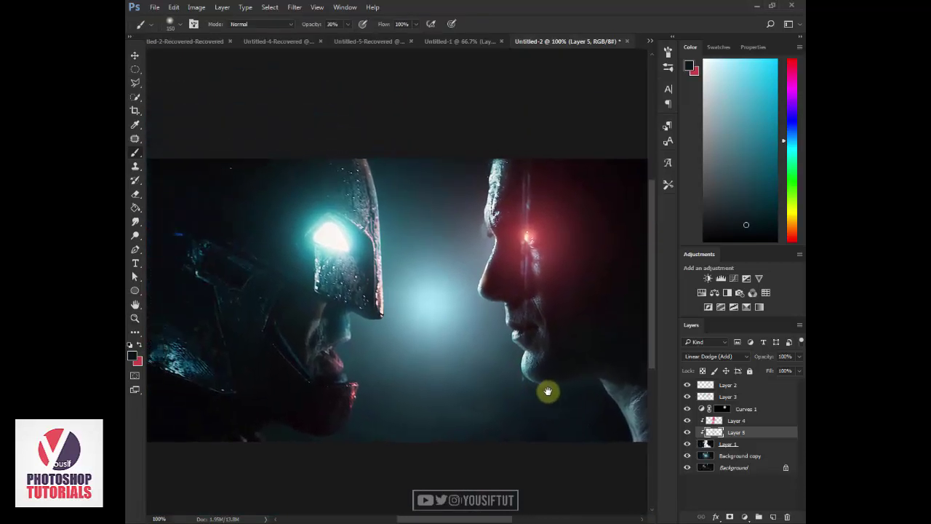
alt+click(531, 391)
key(v)
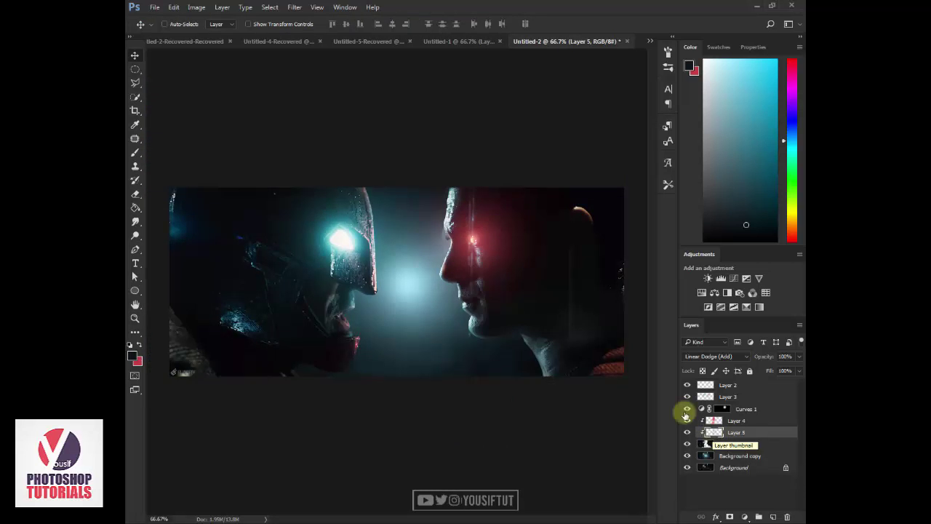
alt+click(687, 467)
alt+click(687, 467)
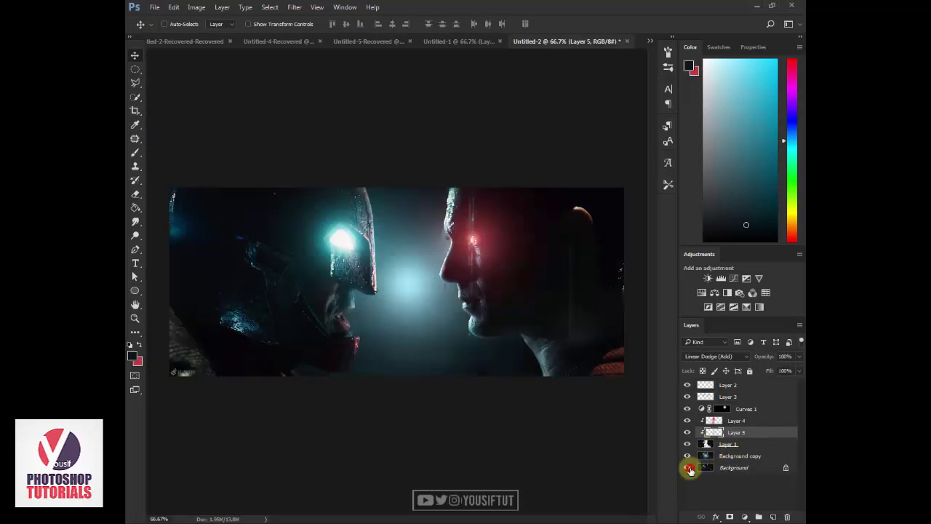
key(z)
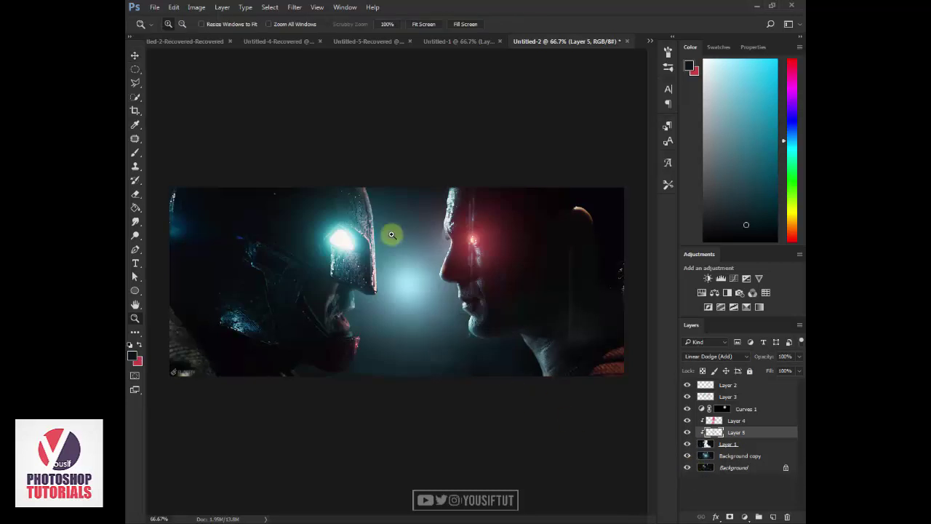
click(406, 300)
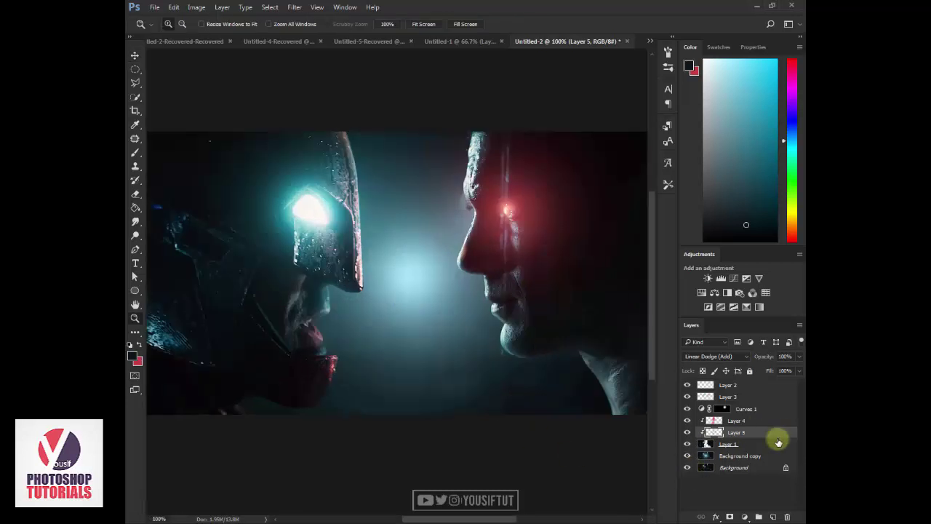
Add an Overlay Layer 6 and brush cyan light over the man's face and neck.
click(776, 515)
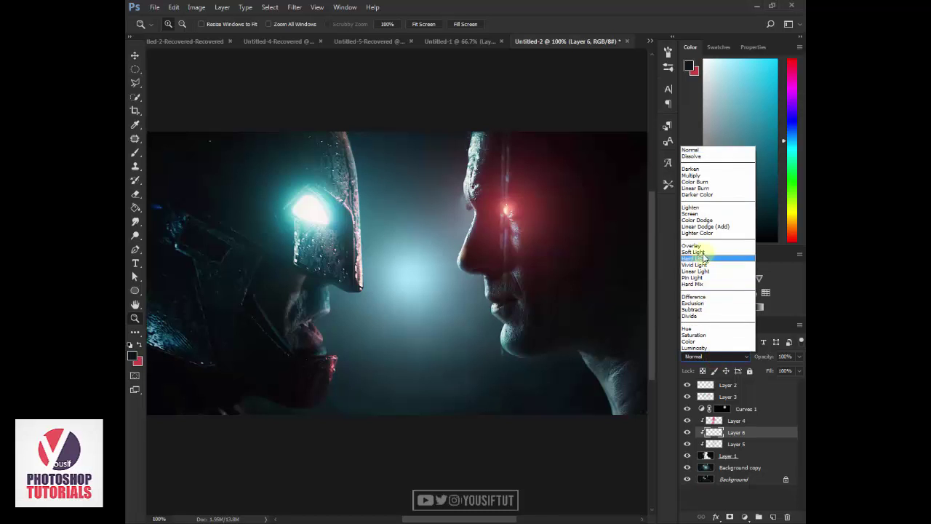
click(702, 250)
key(b)
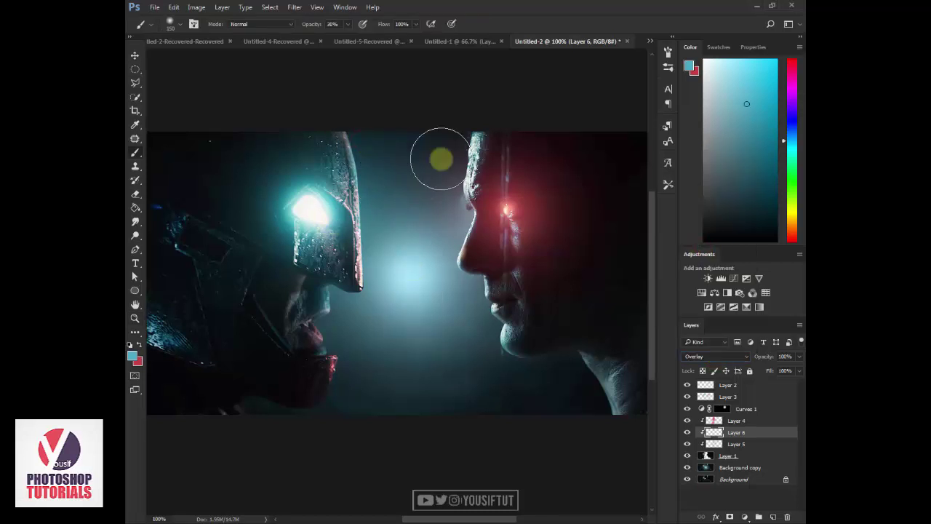
click(452, 220)
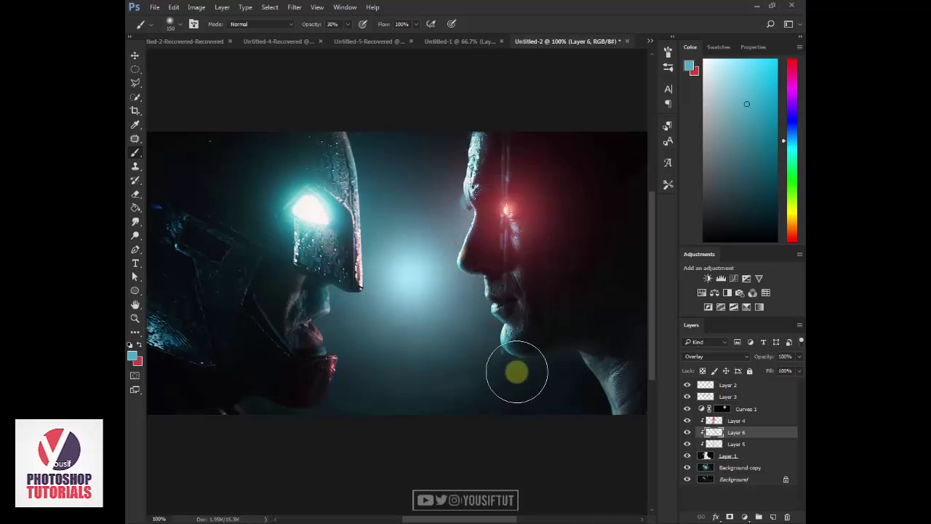
drag(452, 220, 585, 403)
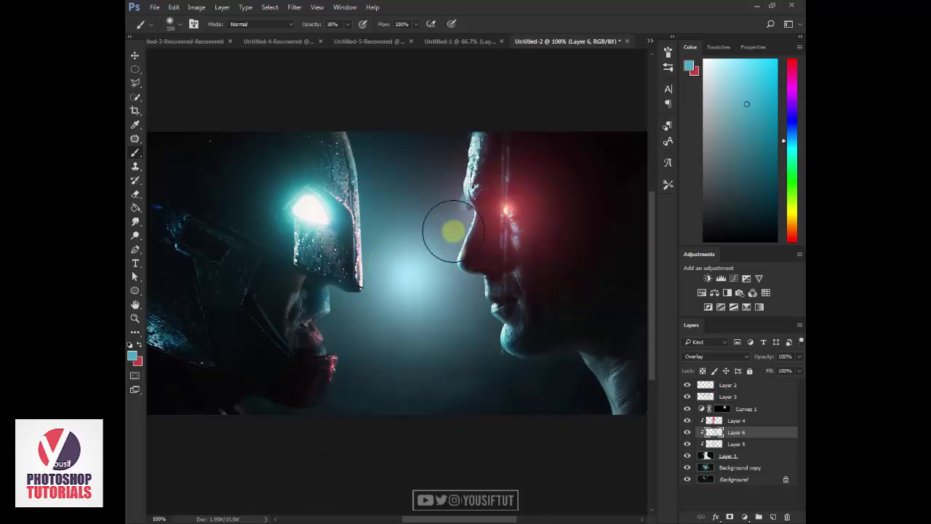
key(z)
alt+click(453, 231)
alt+click(444, 240)
click(413, 276)
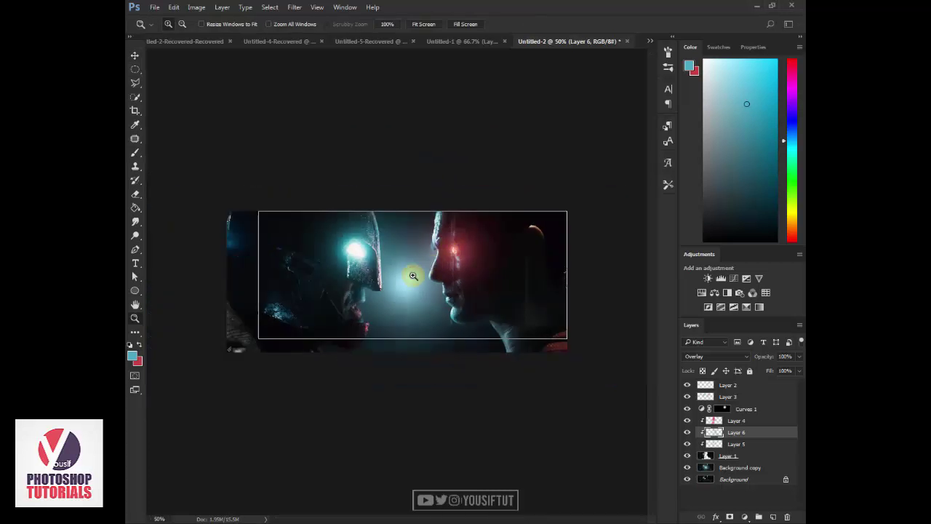
Merge all visible layers into Layer 7 above Layer 2 and duplicate it.
key(v)
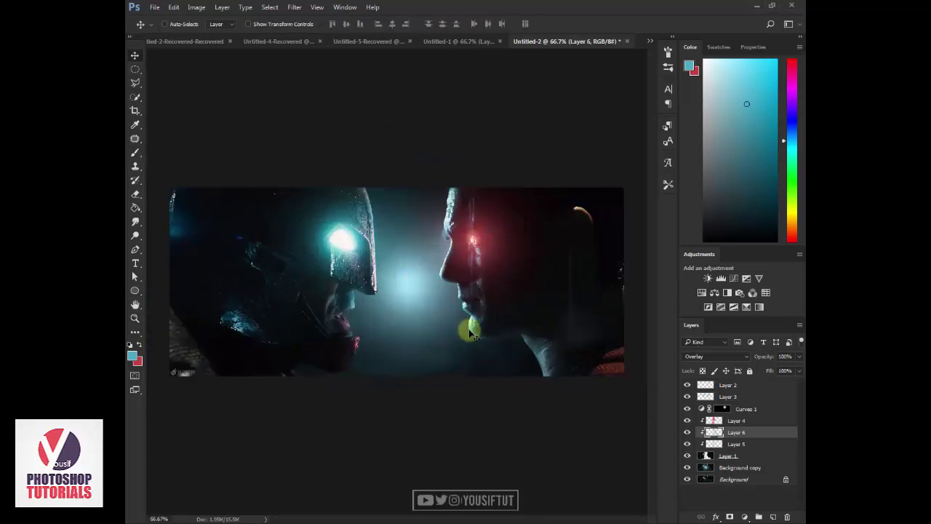
click(767, 384)
key(ctrl+shift+alt+n)
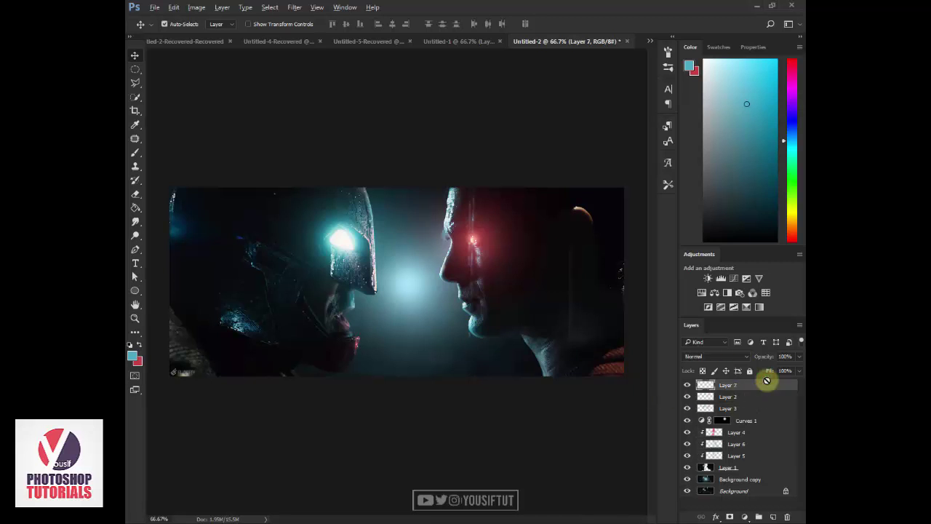
drag(768, 389, 773, 516)
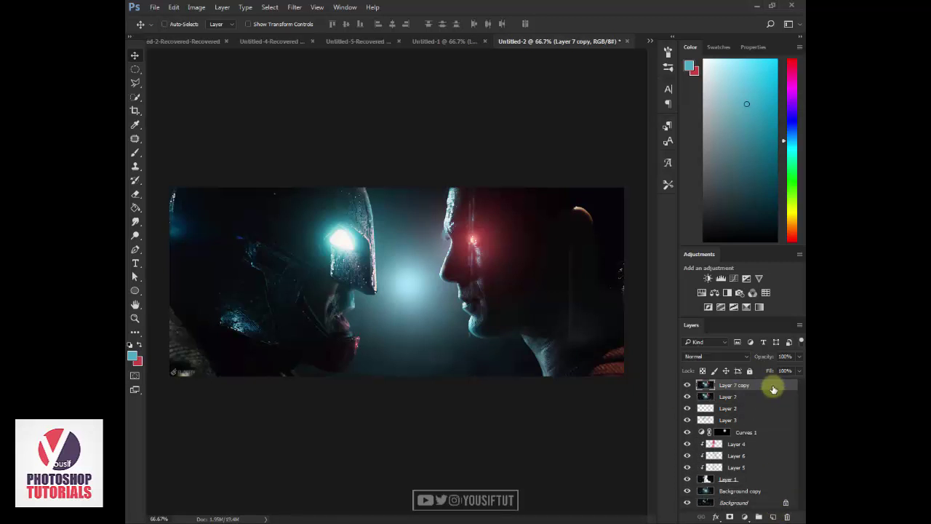
In the Camera Raw Filter, raise Clarity, set Highlights -8, lower Exposure and pull Whites down.
click(297, 7)
click(324, 66)
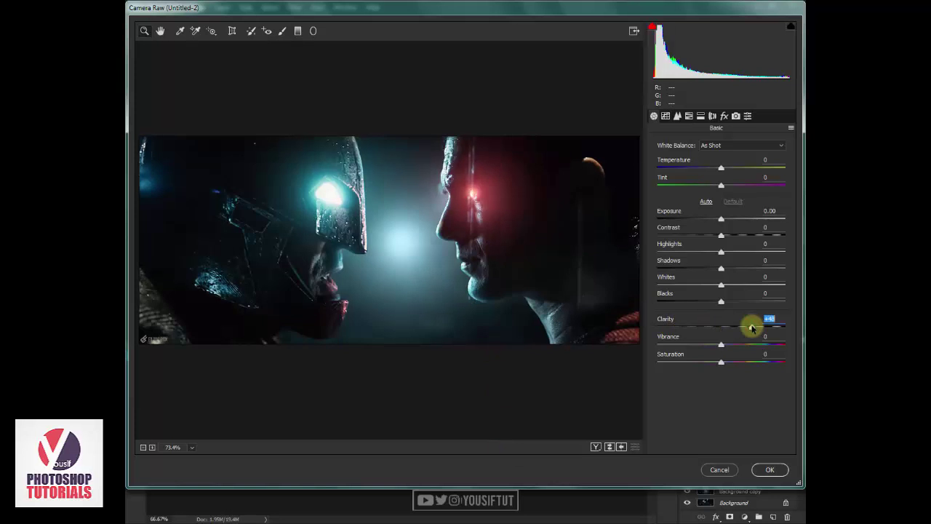
drag(737, 332, 751, 330)
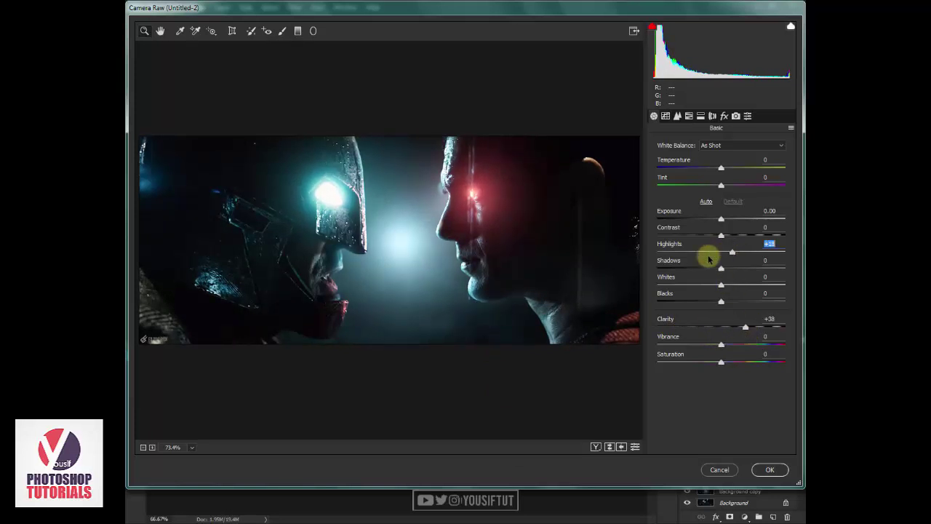
mouse_move(726, 252)
mouse_down()
mouse_move(716, 251)
mouse_move(752, 270)
mouse_up()
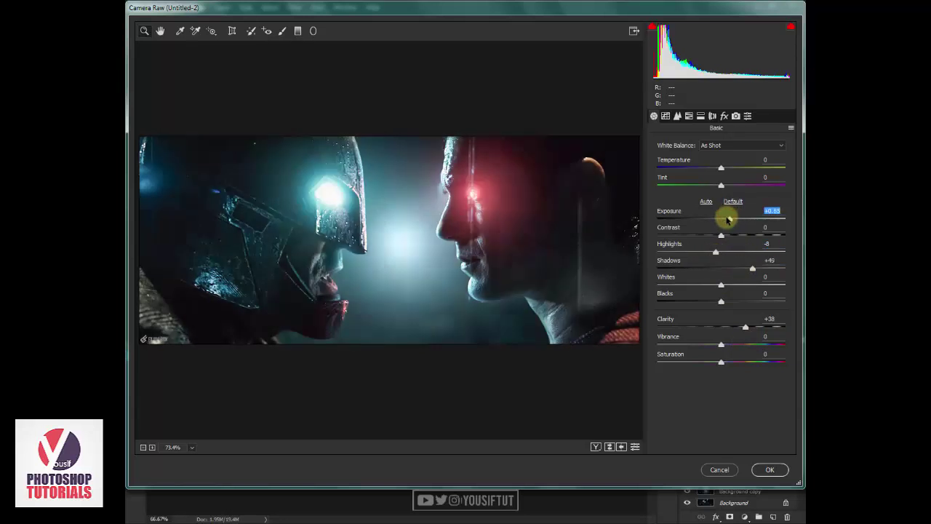
drag(730, 218, 719, 221)
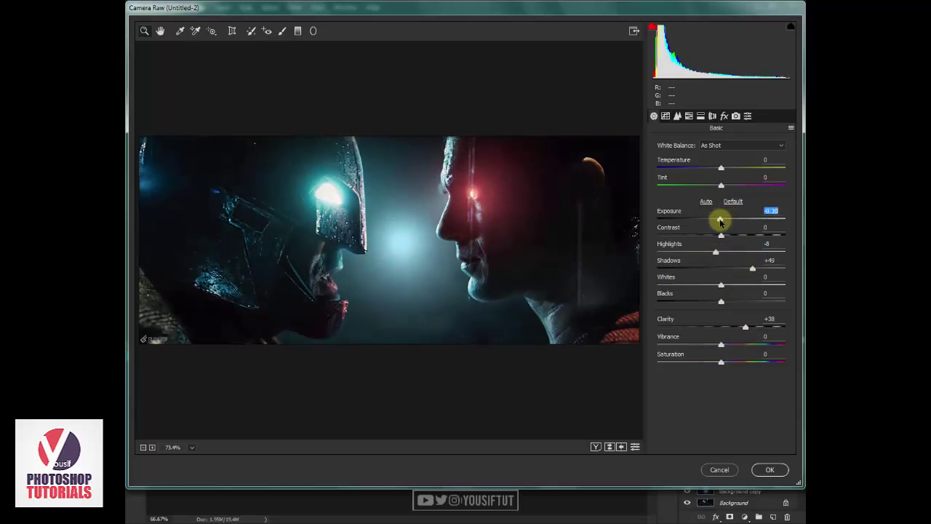
drag(720, 284, 730, 286)
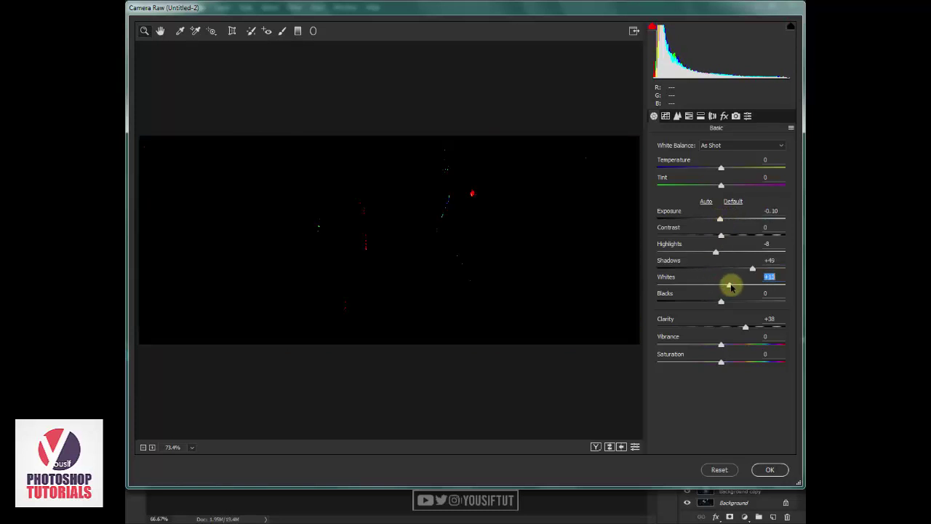
mouse_move(680, 305)
mouse_down()
mouse_move(746, 303)
mouse_move(680, 308)
mouse_move(725, 301)
mouse_up()
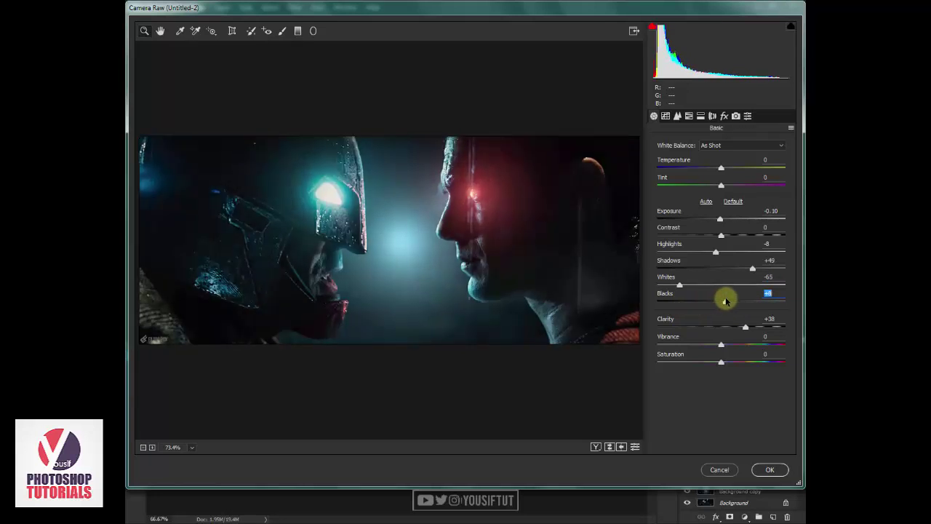
Adjust the Calibration and HSL hue controls, then apply the Camera Raw grading.
click(688, 116)
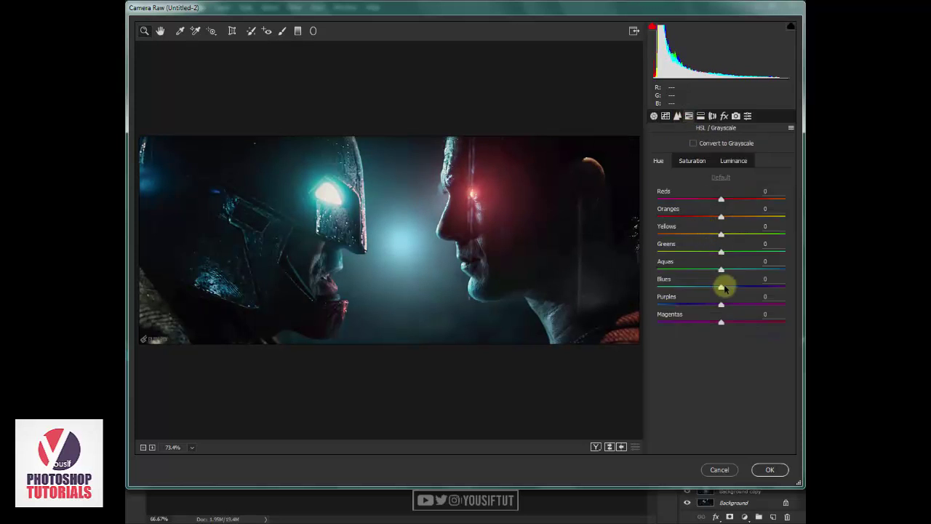
click(735, 116)
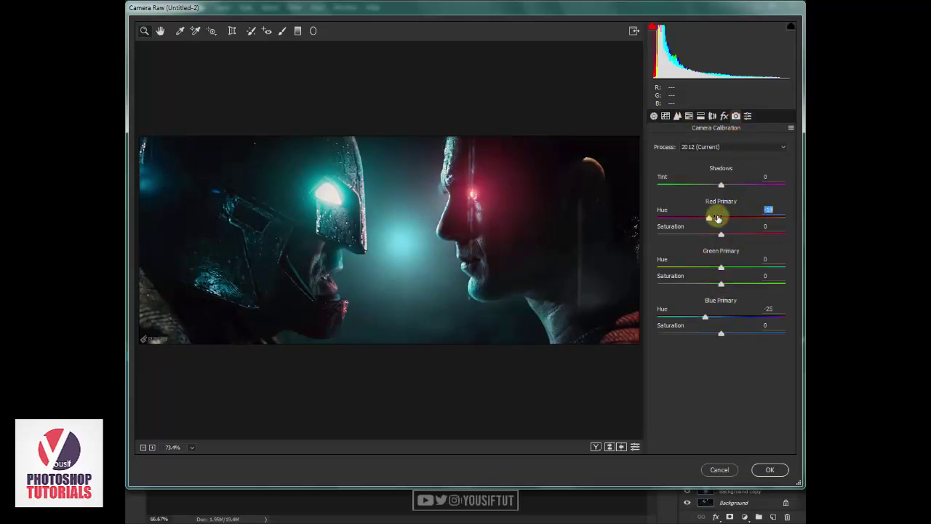
click(690, 117)
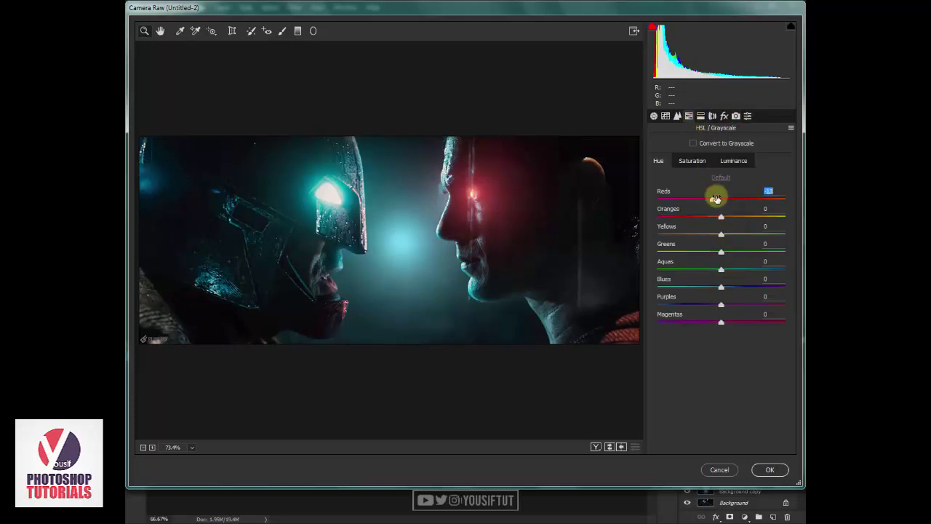
click(769, 468)
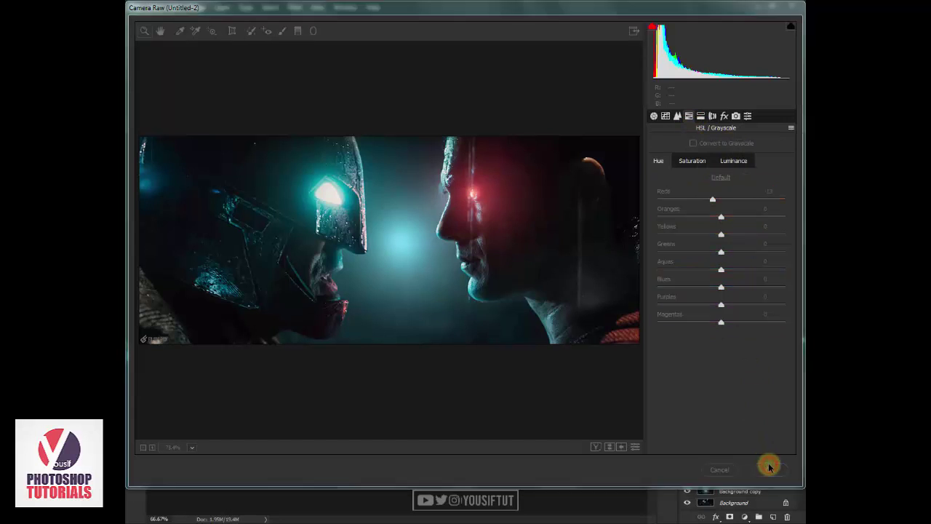
Zoom to 200% on the man's glowing eye and duplicate Layer 7 copy as Layer 7 copy 2.
key(z)
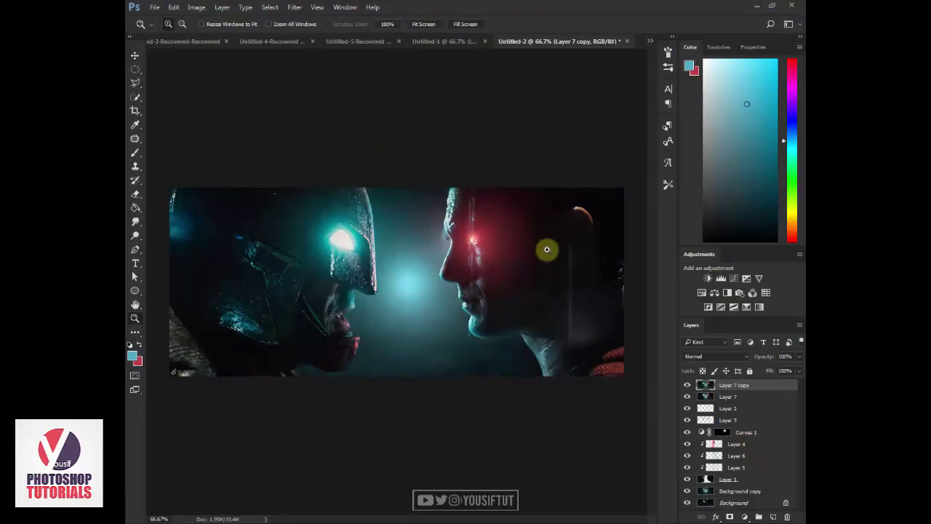
click(516, 310)
click(535, 312)
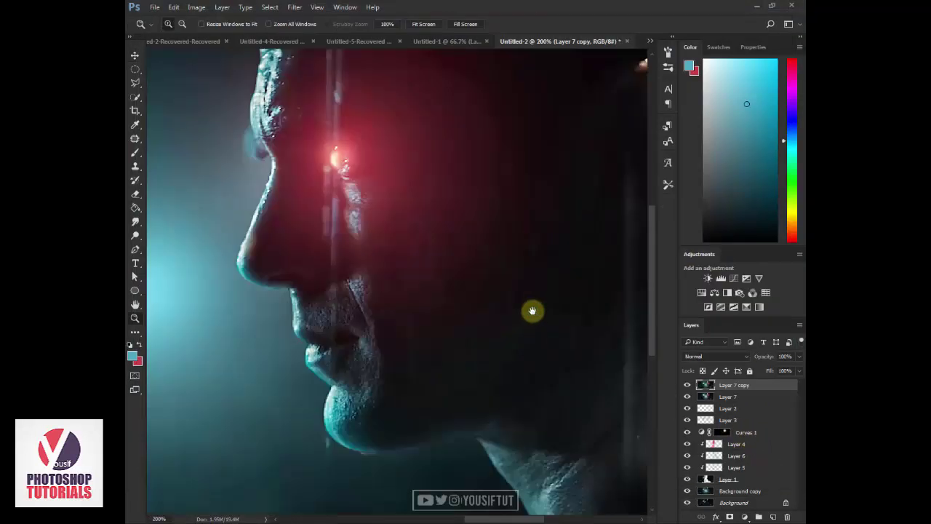
drag(532, 311, 476, 357)
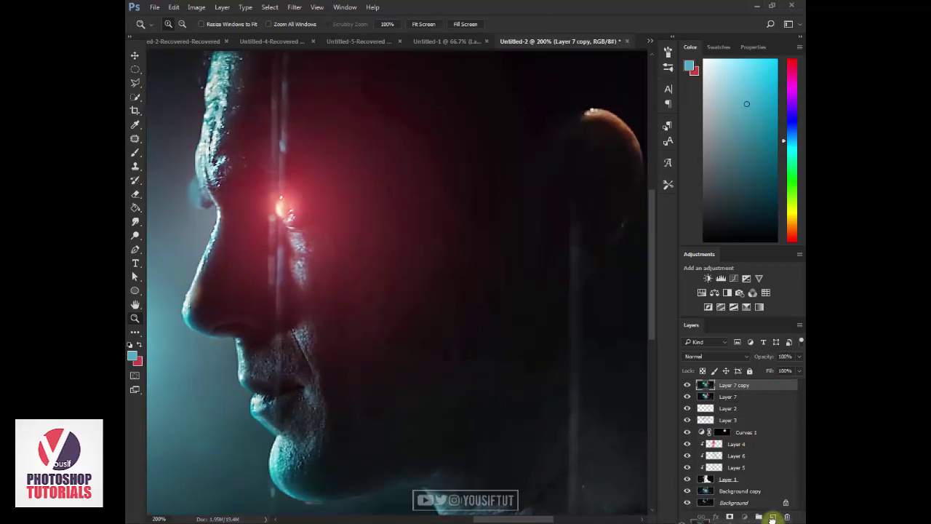
drag(735, 385, 772, 518)
Smudge the glow across the dark cheek and the dark area on the right side.
click(135, 222)
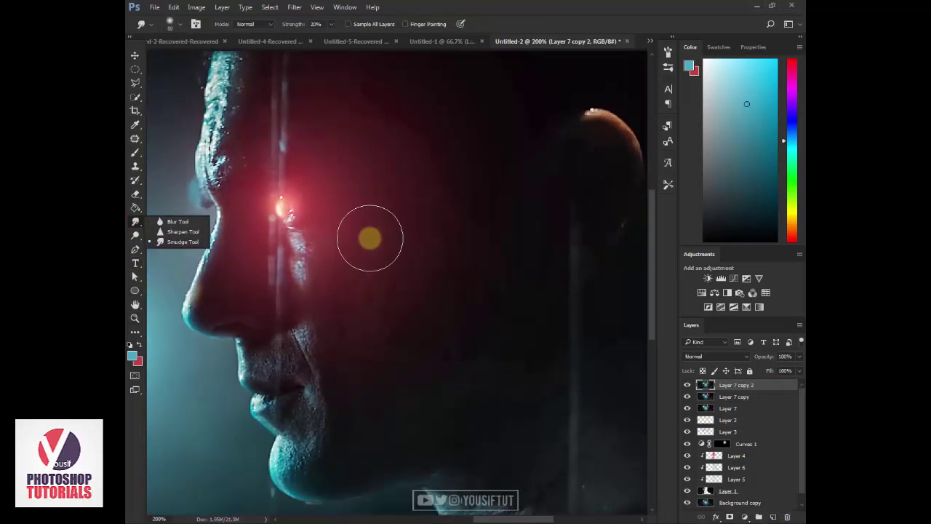
click(308, 25)
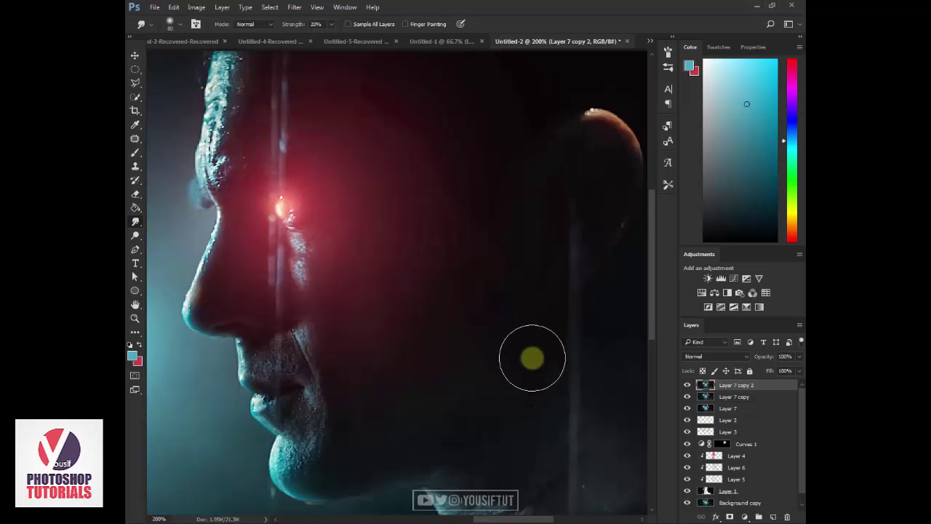
drag(526, 357, 485, 276)
key(bracketleft)
key(bracketleft)
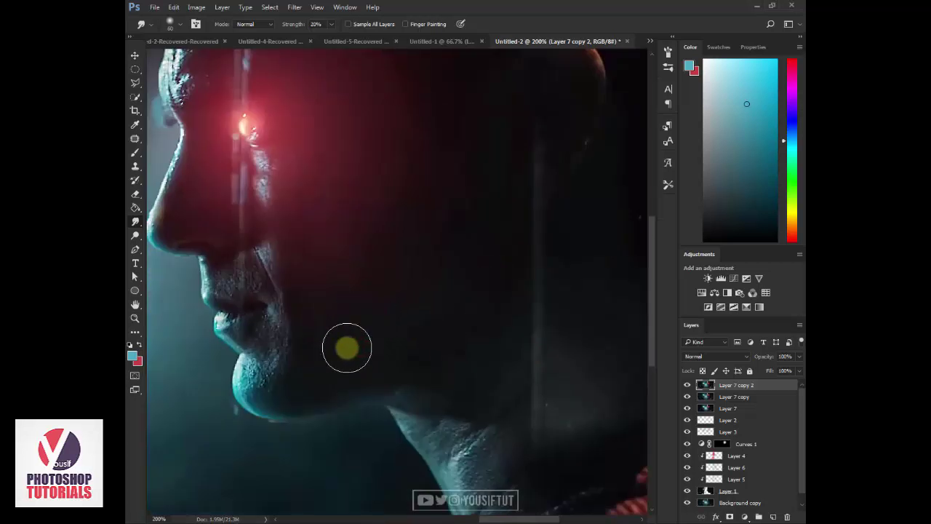
drag(394, 313, 420, 339)
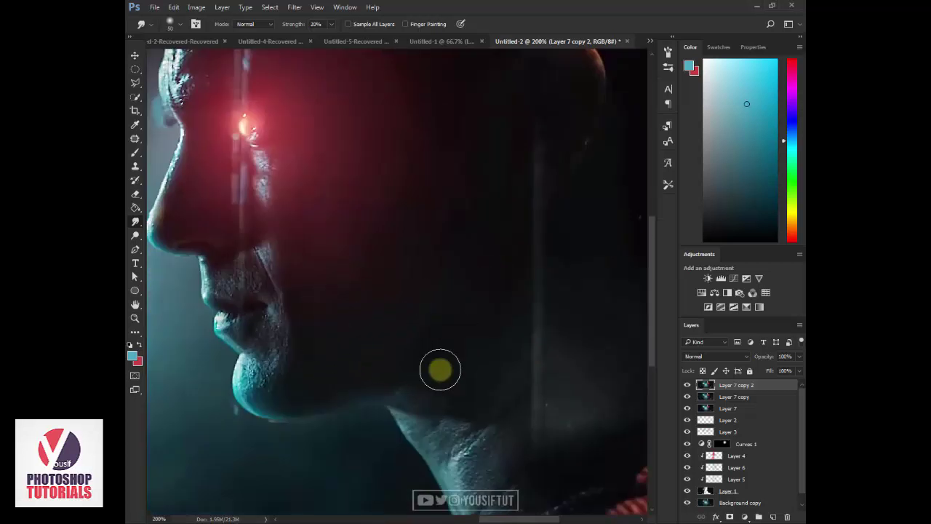
drag(592, 264, 412, 312)
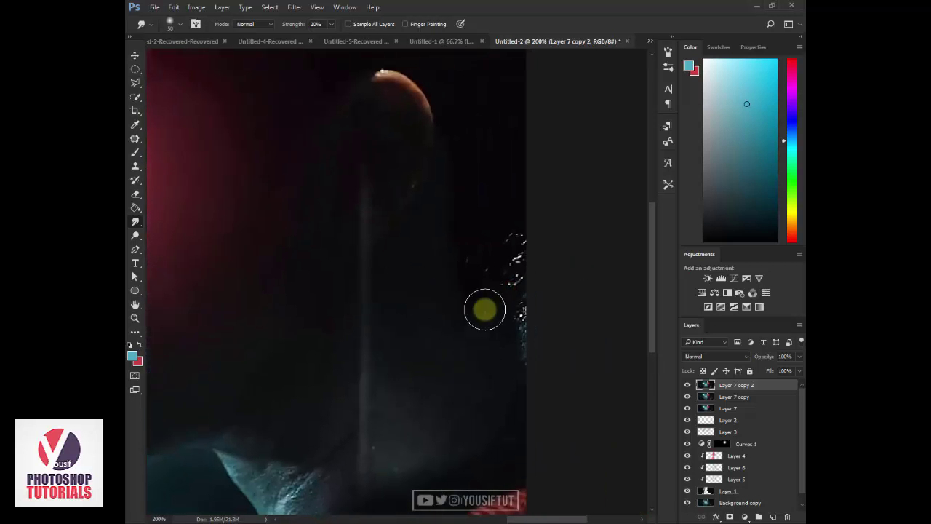
key(bracketright)
click(459, 405)
drag(446, 437, 432, 421)
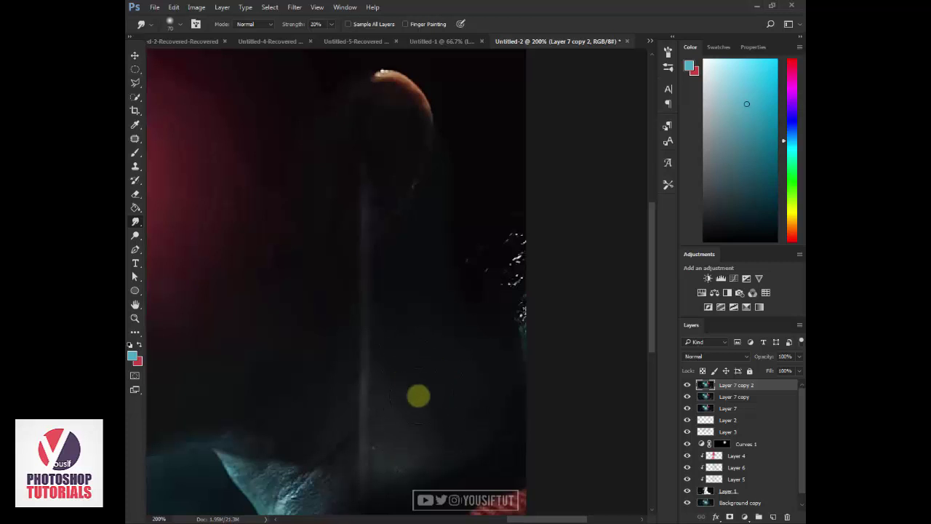
Smudge the streaks around the eye, brow and nose with a 70 px brush.
drag(464, 347, 427, 291)
drag(337, 285, 457, 436)
drag(422, 256, 468, 380)
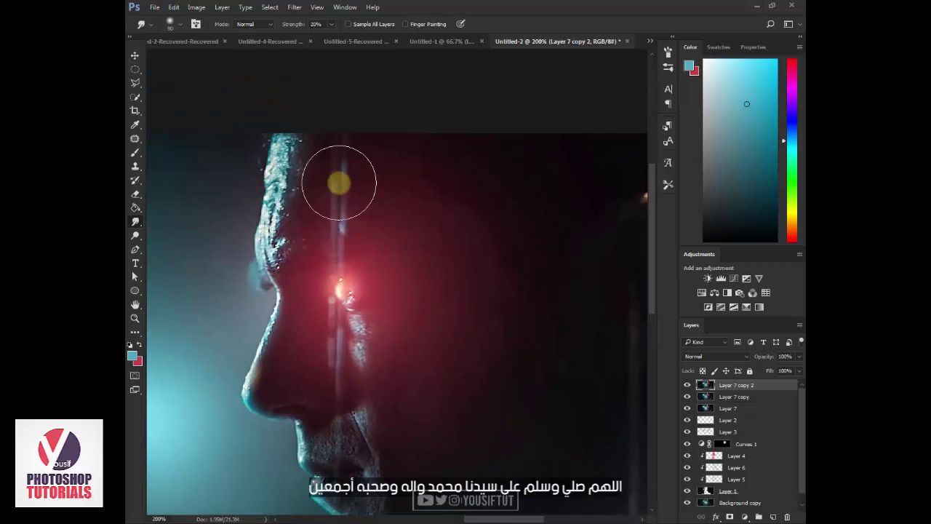
key(bracketleft)
key(bracketleft)
key(bracketleft)
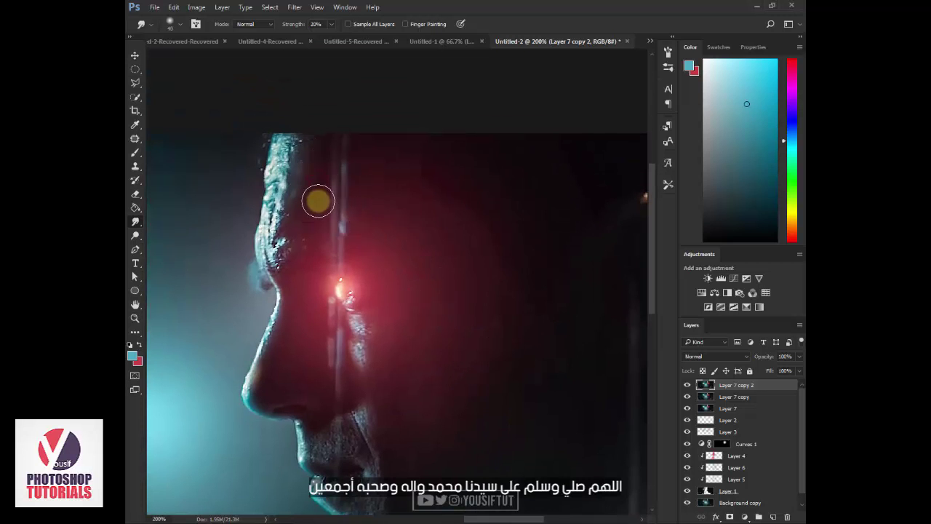
key(bracketright)
key(bracketright)
key(bracketright)
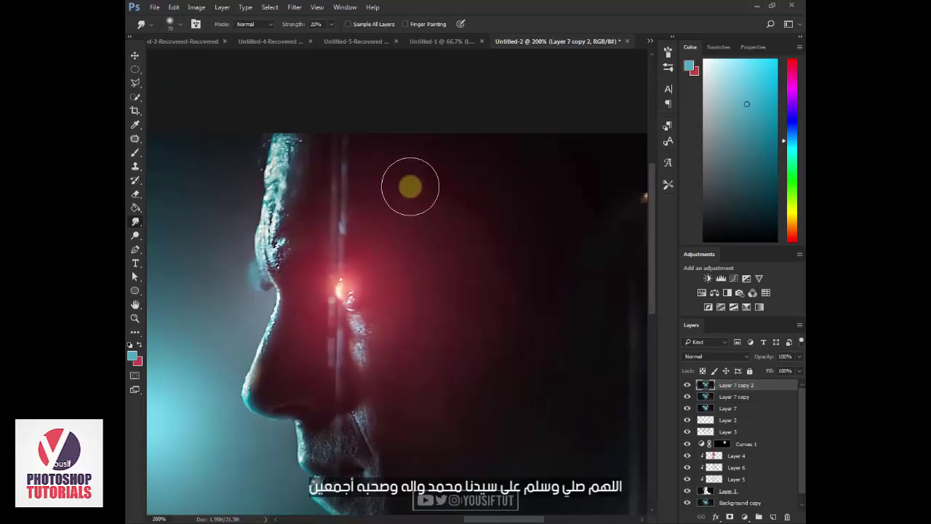
key(bracketright)
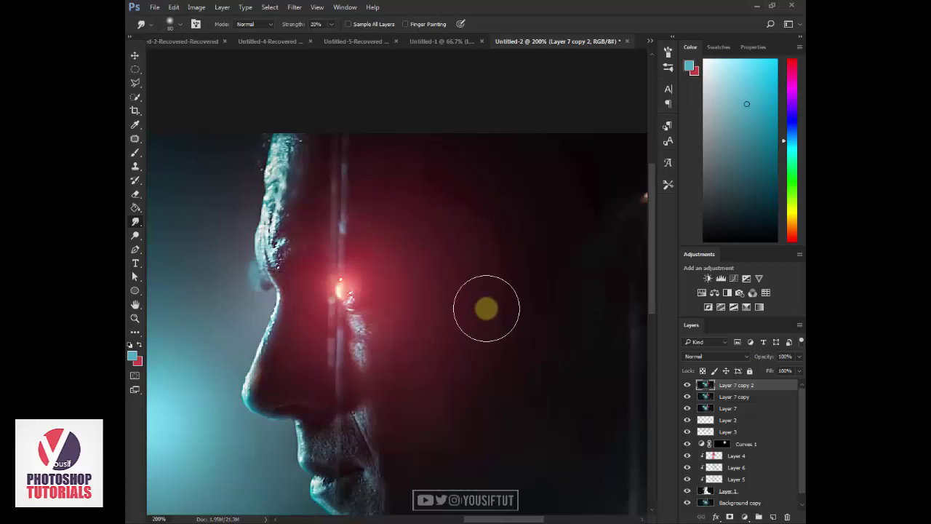
scroll(487, 308, down, 2)
drag(372, 370, 456, 352)
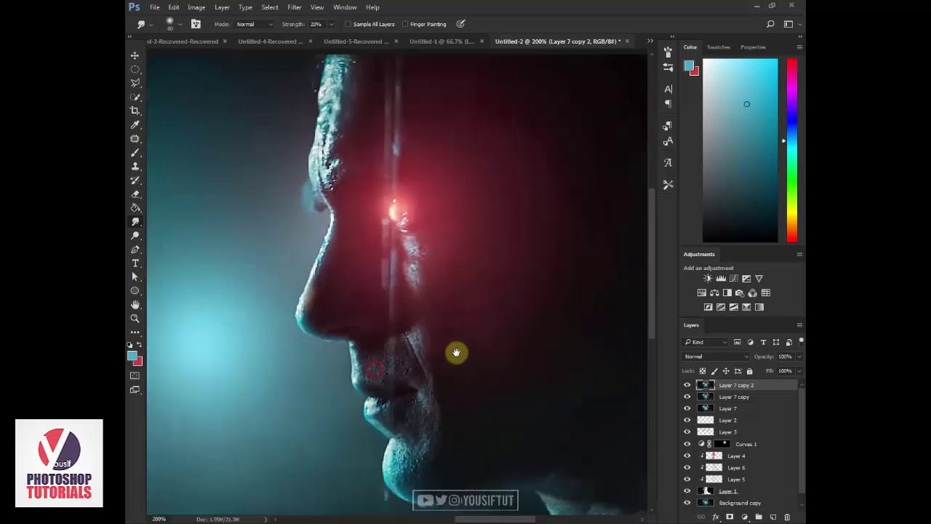
scroll(364, 349, left, 5)
drag(364, 350, 526, 415)
Smudge further with a 100 px brush, then fit the whole image in the window.
key(bracketright)
key(bracketright)
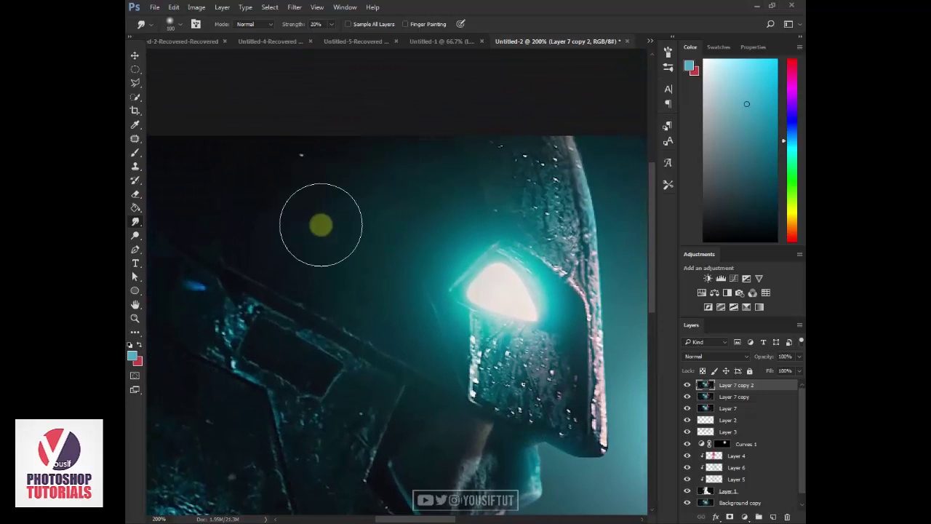
mouse_move(381, 251)
mouse_down()
mouse_move(493, 178)
mouse_move(306, 447)
mouse_up()
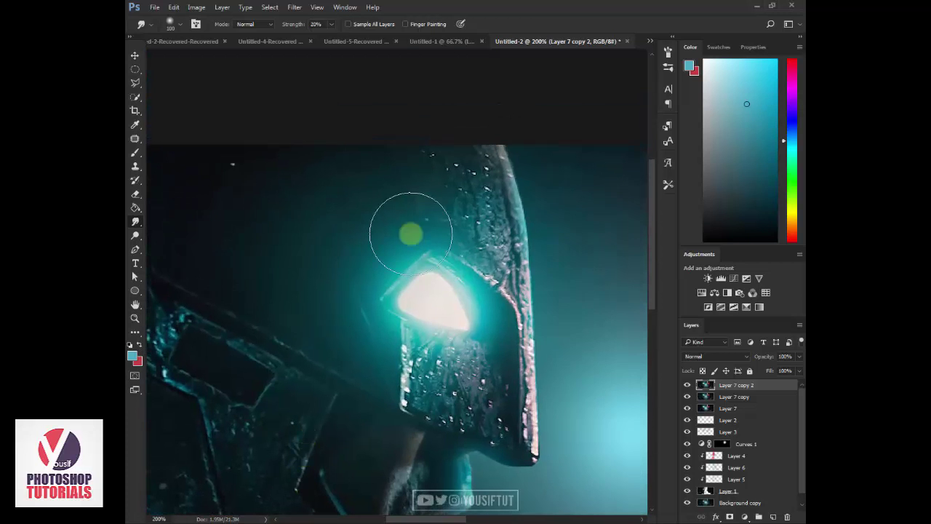
key(ctrl+0)
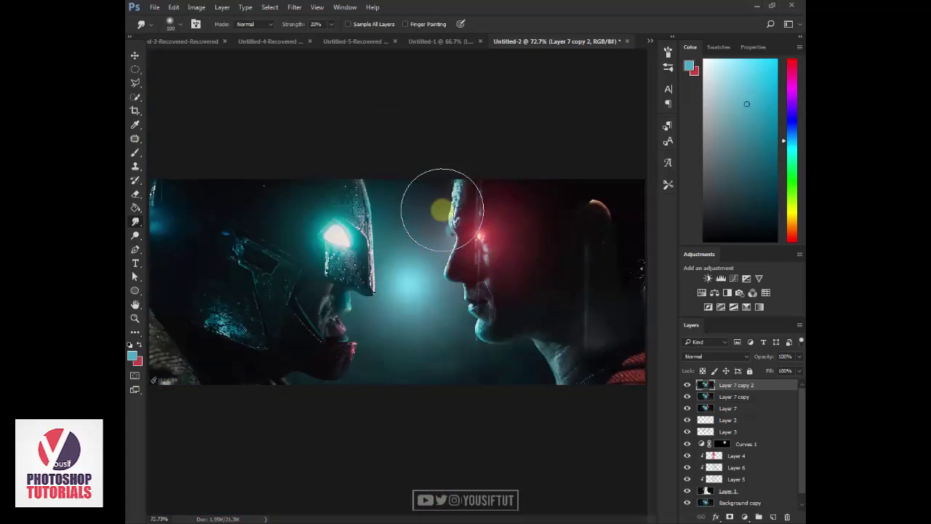
key(bracketleft)
key(bracketleft)
key(bracketleft)
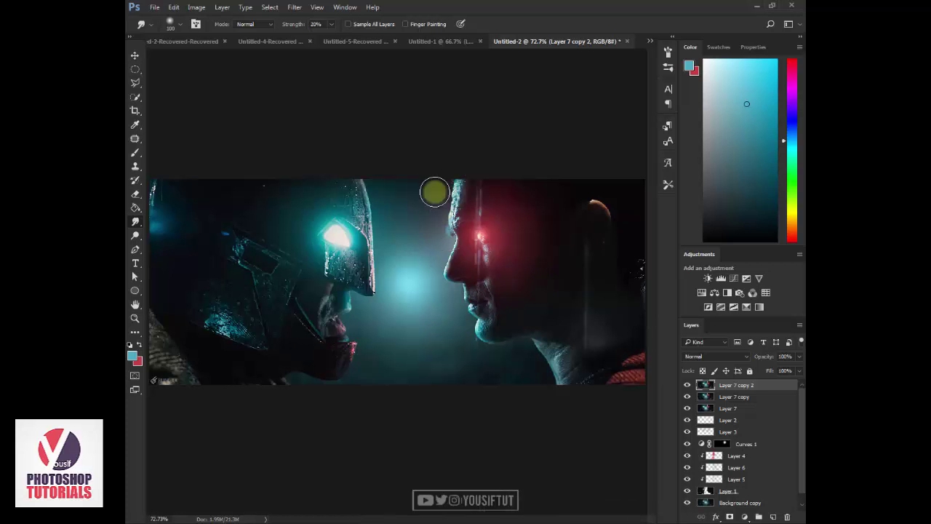
key(v)
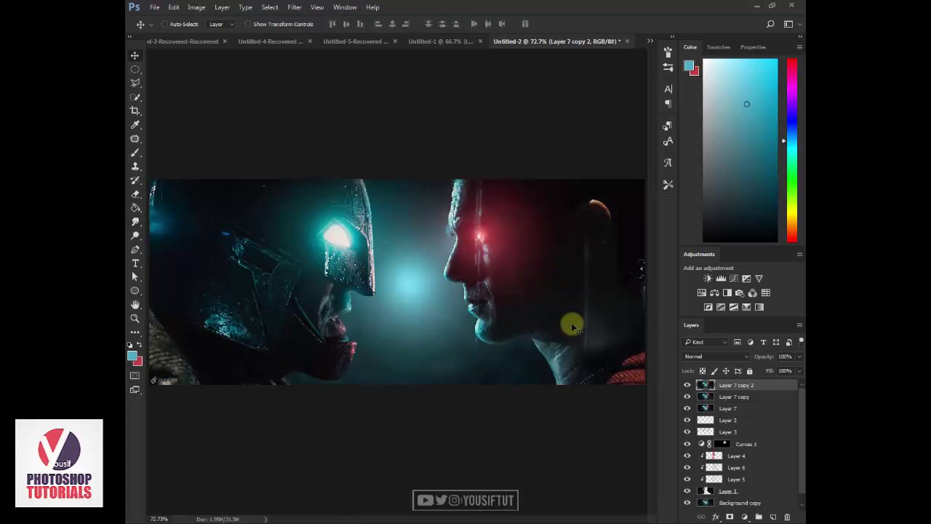
Copy the two figures selected from Layer 1 onto a new Layer 8.
ctrl+click(706, 492)
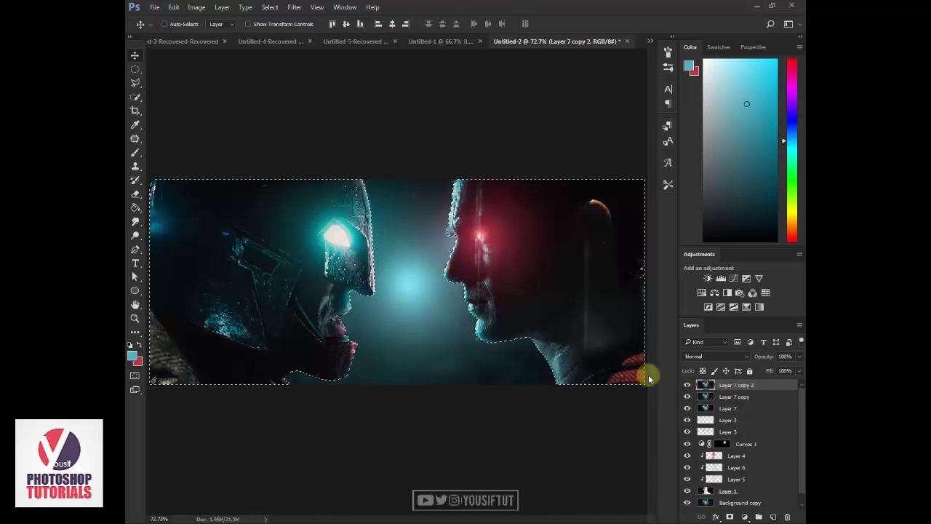
right_click(134, 68)
click(160, 69)
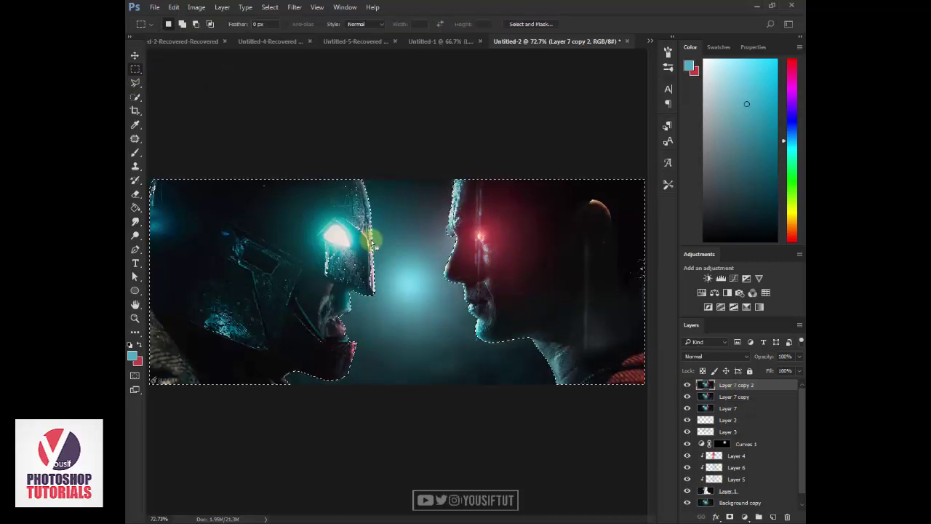
right_click(373, 246)
click(437, 326)
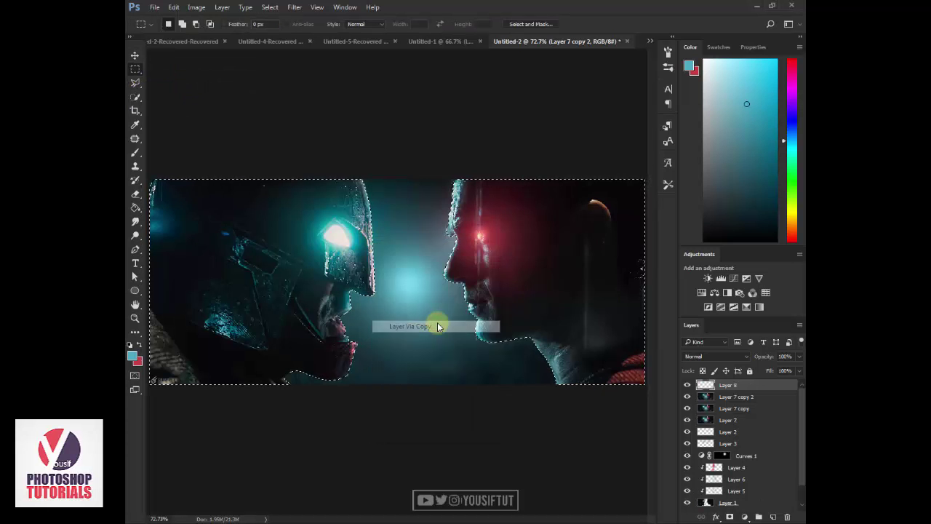
key(v)
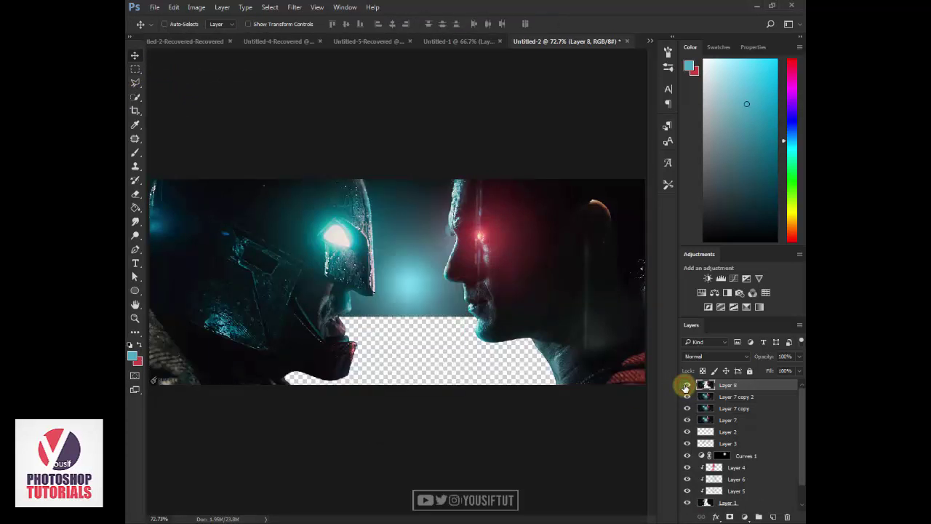
Add Layer 9 in Linear Dodge (Add) and paint a red glow over the right figure's eye.
click(771, 516)
key(b)
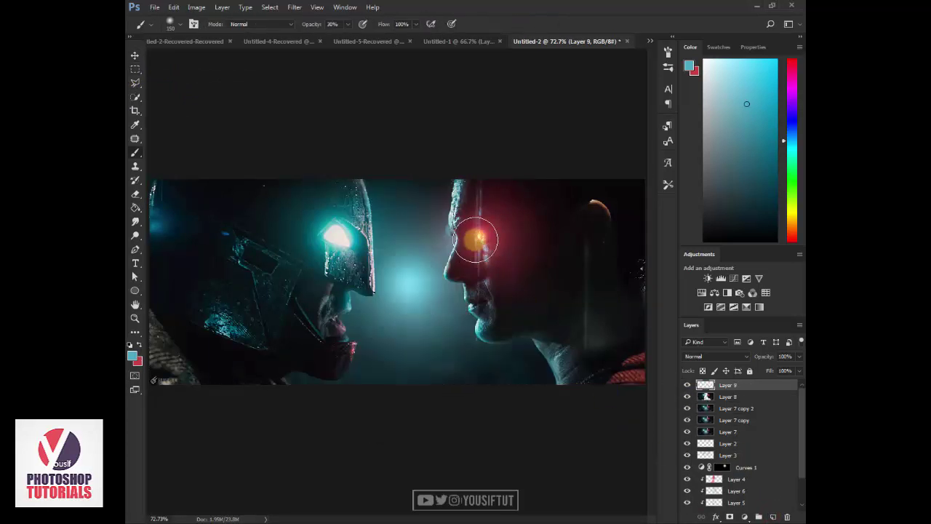
key(x)
click(703, 357)
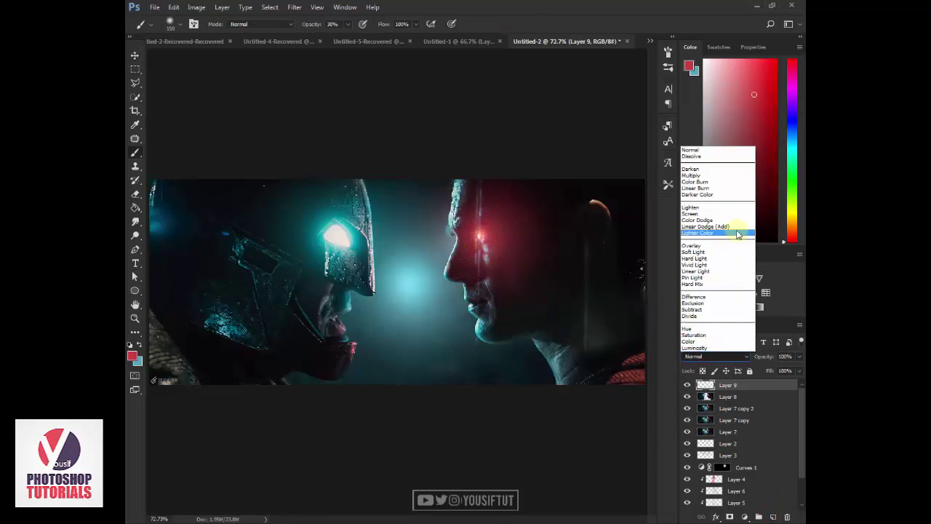
click(728, 233)
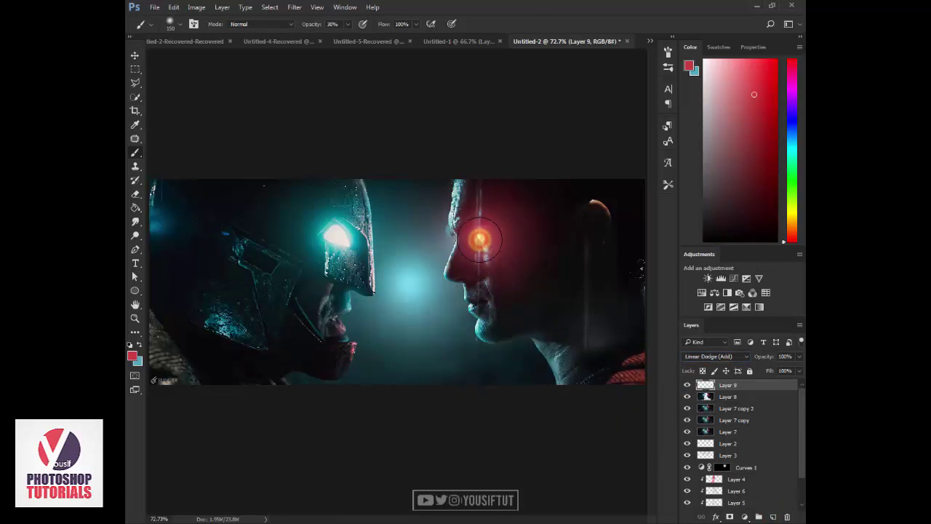
click(479, 239)
key(bracketright)
key(bracketright)
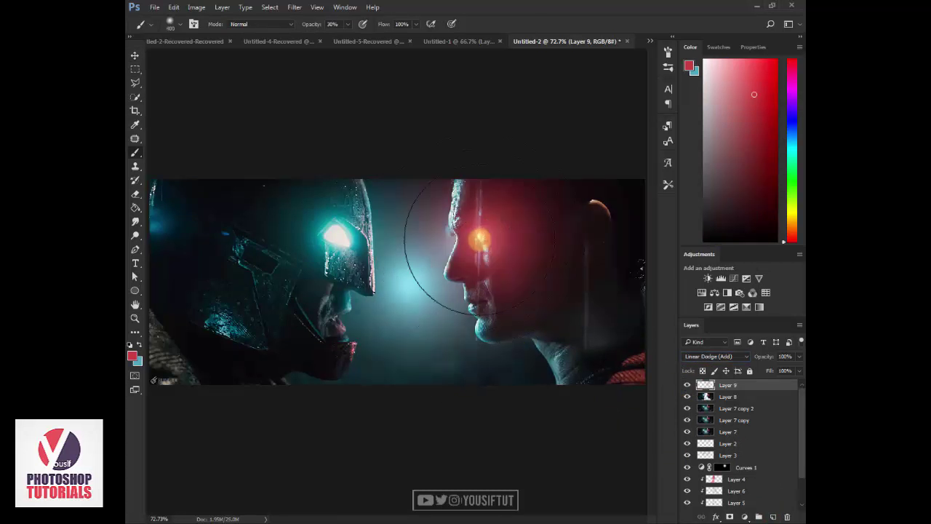
Add a new Layer 10 above Layer 7 copy 2.
key(v)
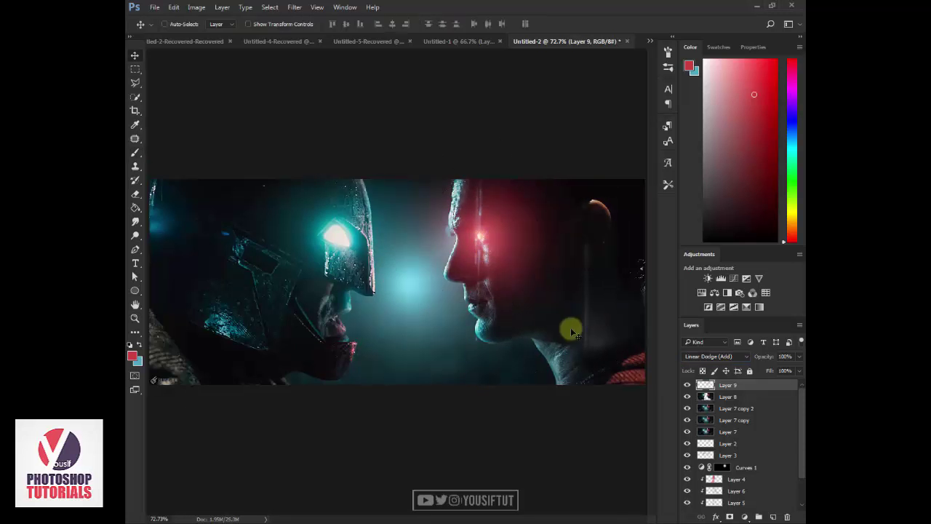
click(753, 408)
click(773, 517)
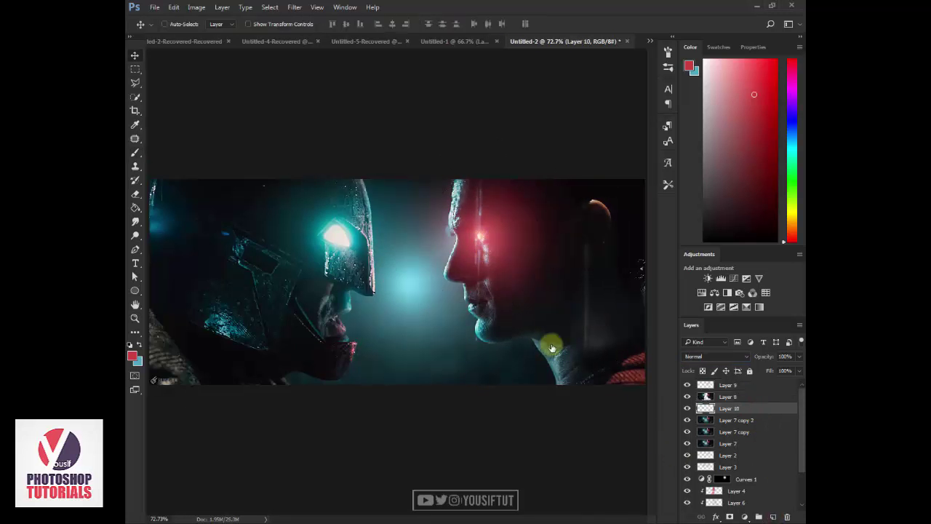
key(b)
Choose the large cloud brush, set white as the painting colour, and shrink it.
right_click(429, 299)
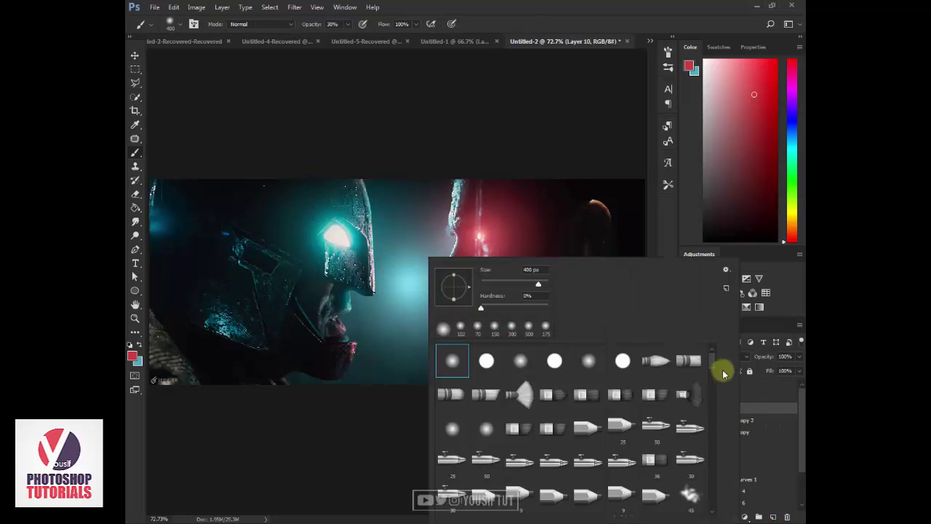
scroll(720, 377, down, 2)
scroll(719, 397, down, 2)
scroll(720, 400, down, 2)
scroll(719, 393, down, 2)
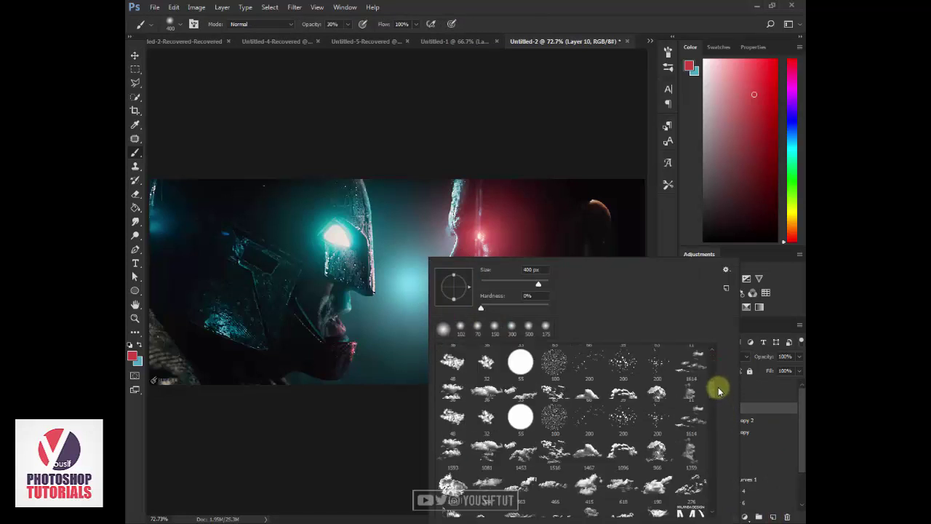
scroll(719, 391, up, 1)
double_click(665, 393)
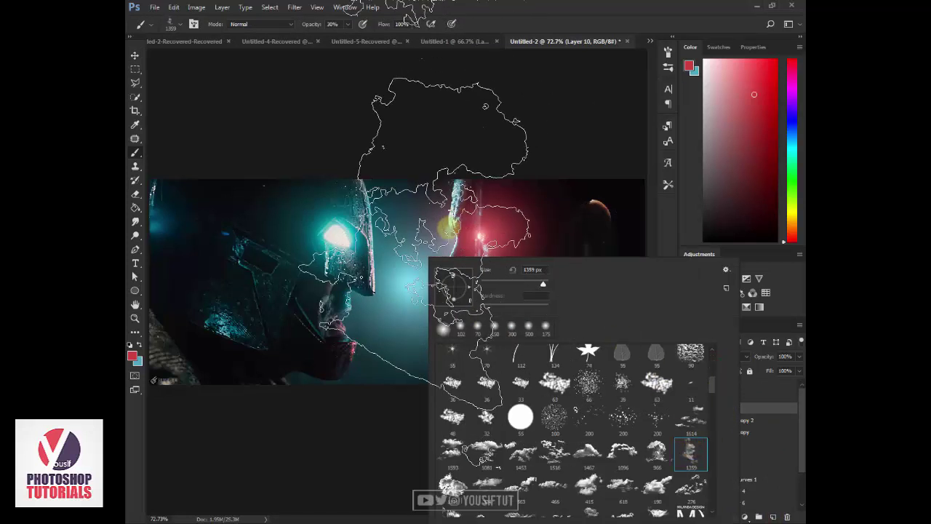
key(d)
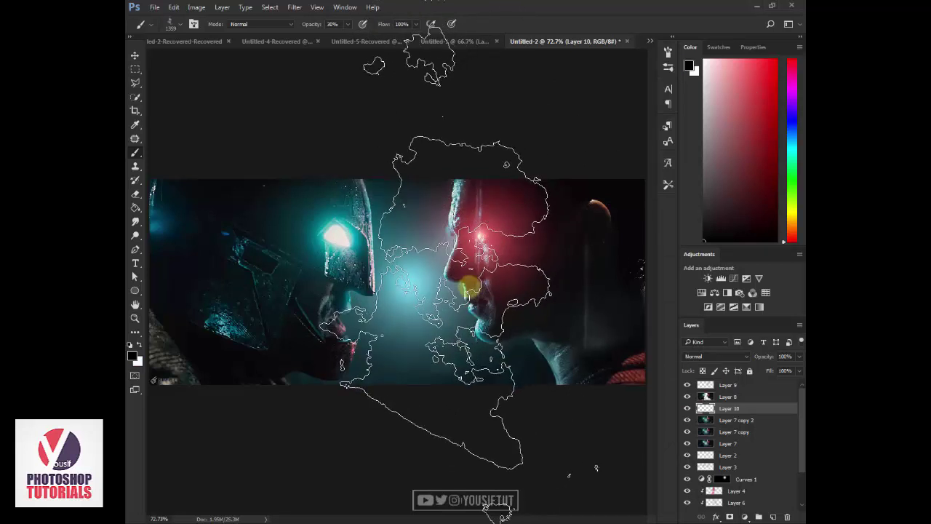
key(x)
key([)
key([)
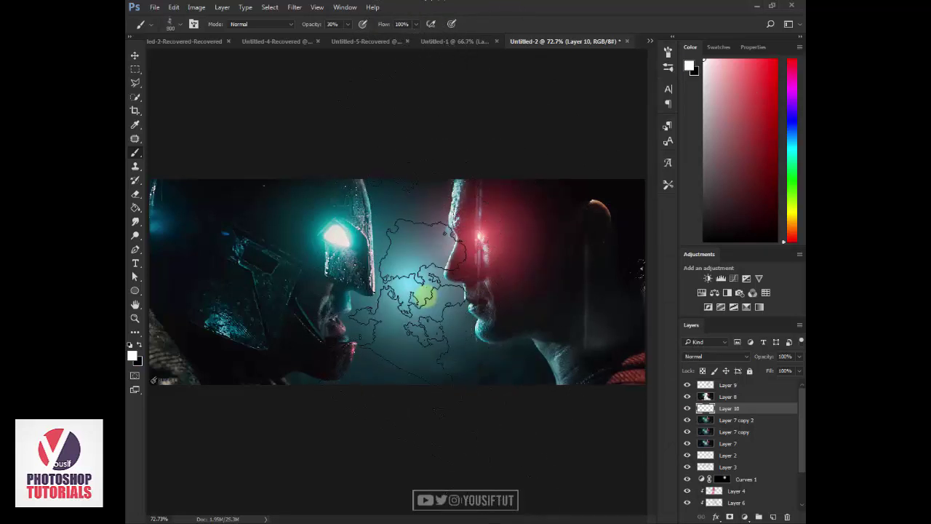
key([)
key([)
key([)
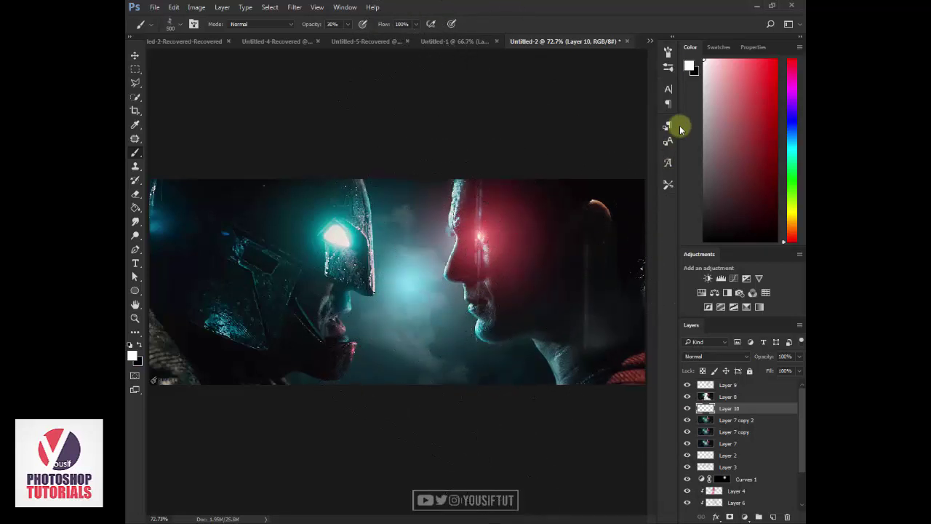
Enable Shape Dynamics on the brush with 100% Angle Jitter.
click(667, 51)
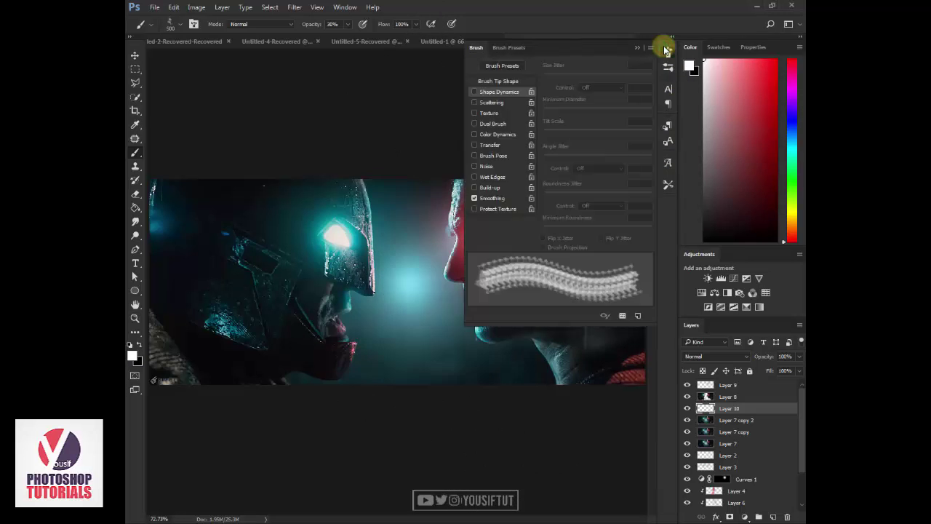
click(494, 91)
click(582, 195)
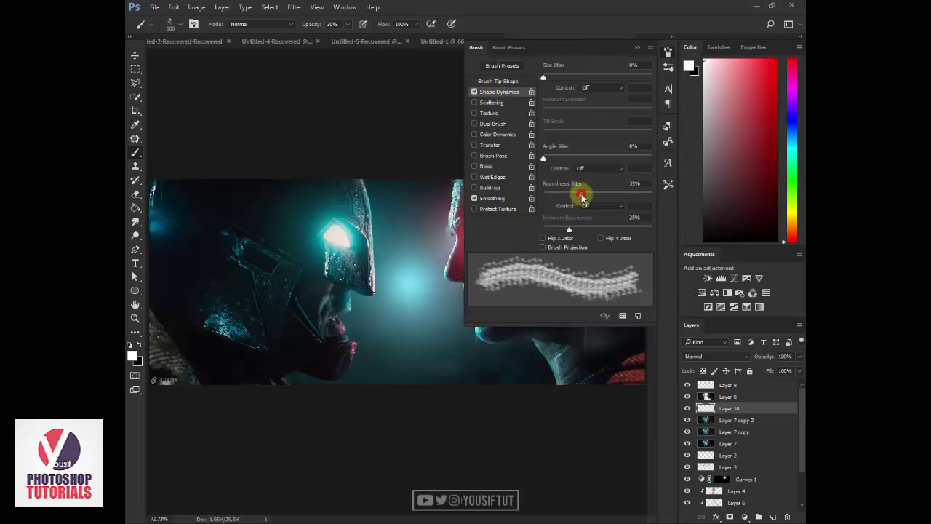
drag(540, 198, 543, 196)
drag(542, 157, 652, 157)
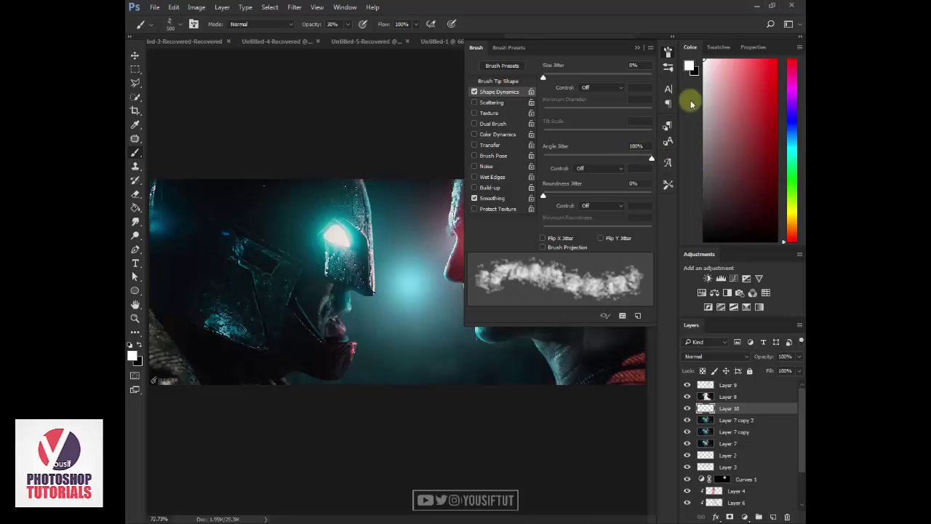
click(667, 54)
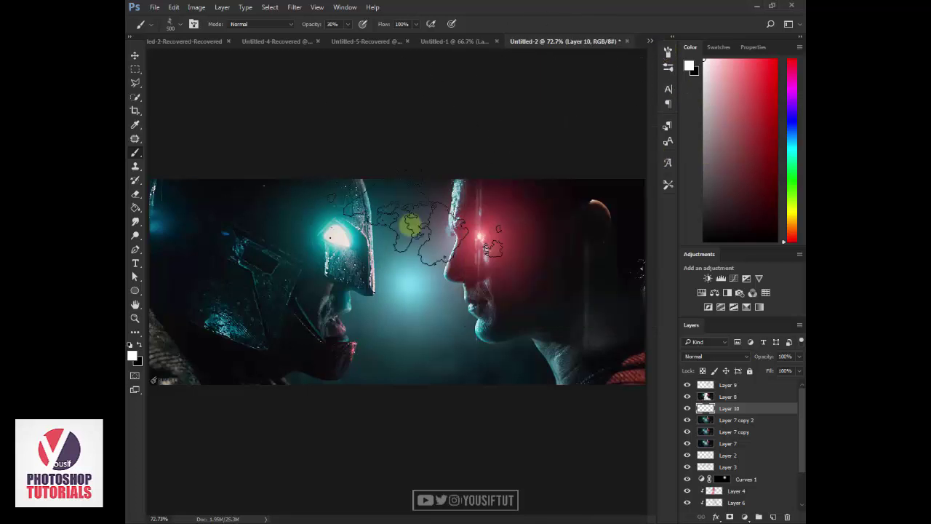
Paint smoke between the faces on Layer 10, blend it in Overlay, and select Layer 8.
key(bracketleft)
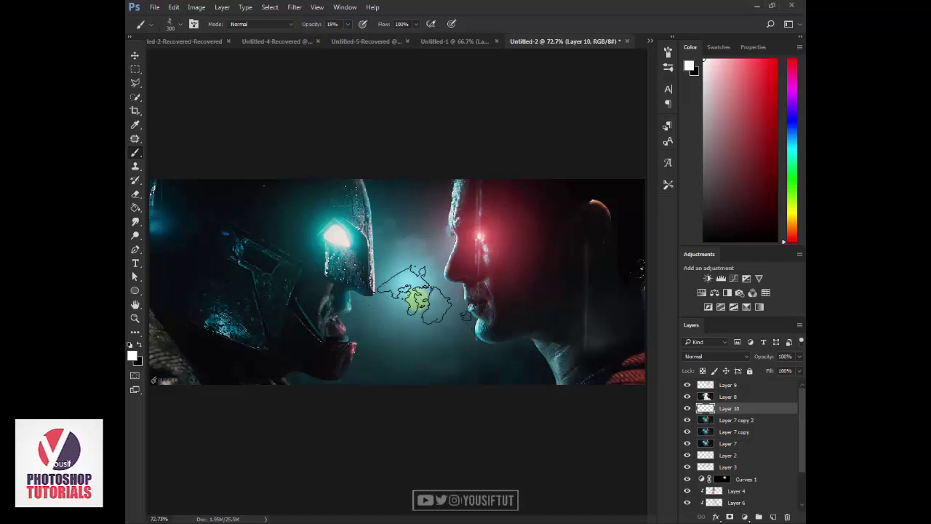
key(bracketright)
key(bracketright)
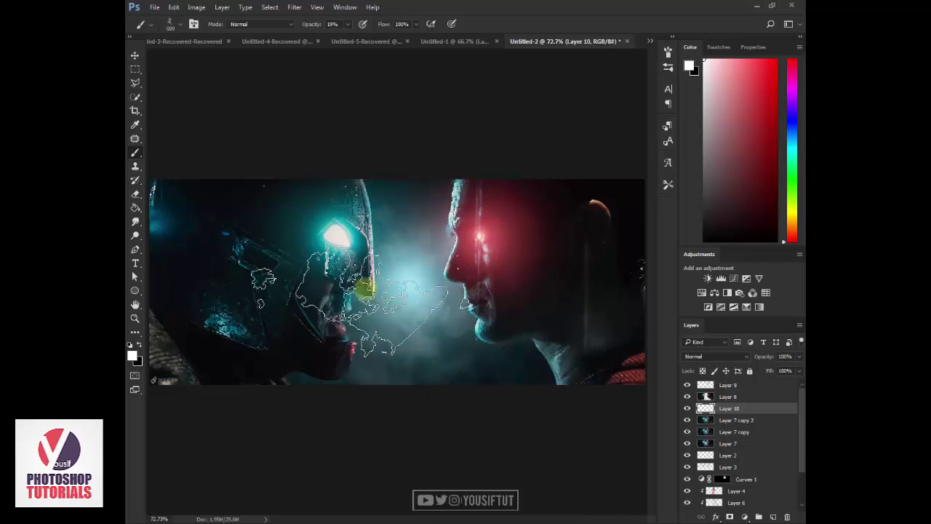
click(717, 357)
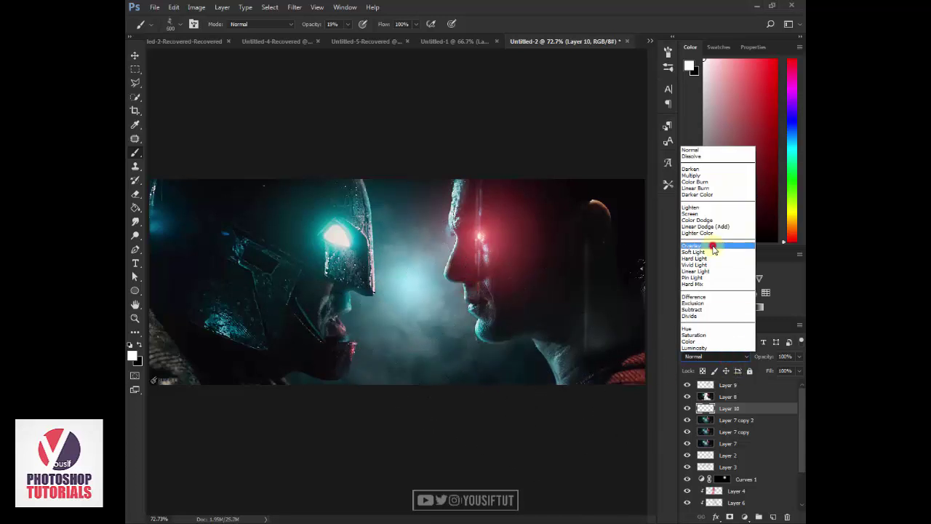
click(709, 246)
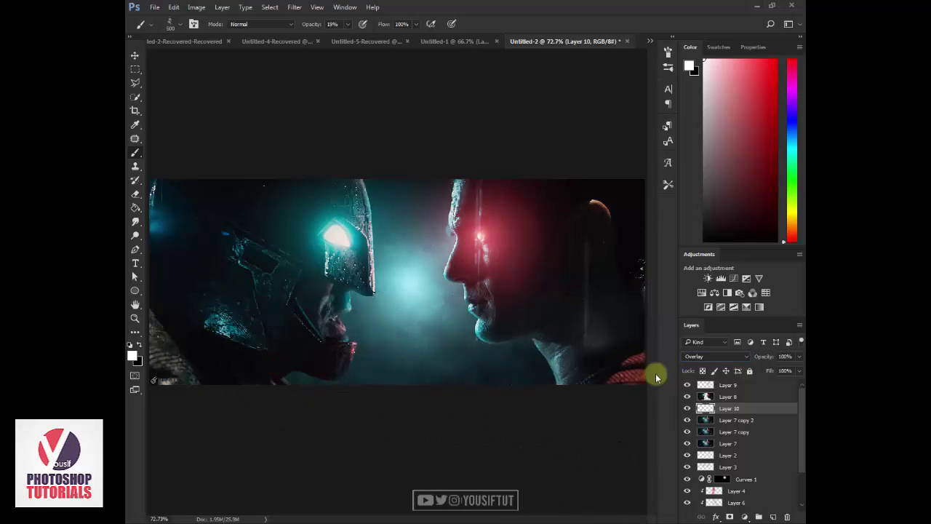
click(742, 397)
Add Layer 11 in Normal mode and paint smoke along the lower part of the image.
click(773, 517)
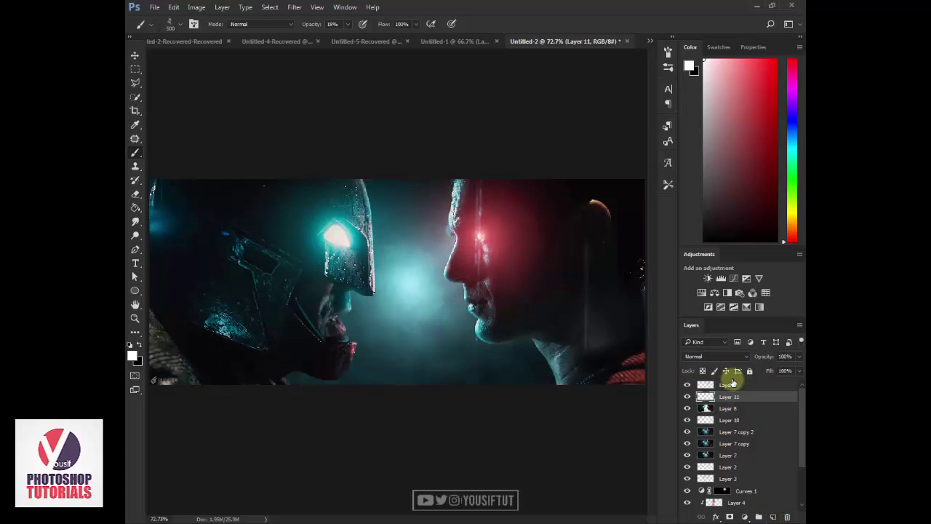
click(728, 357)
click(609, 350)
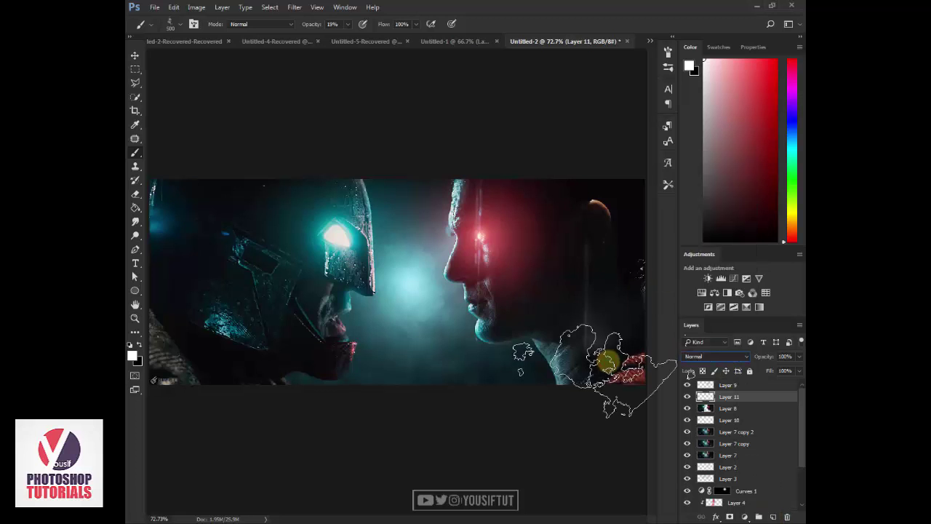
click(635, 337)
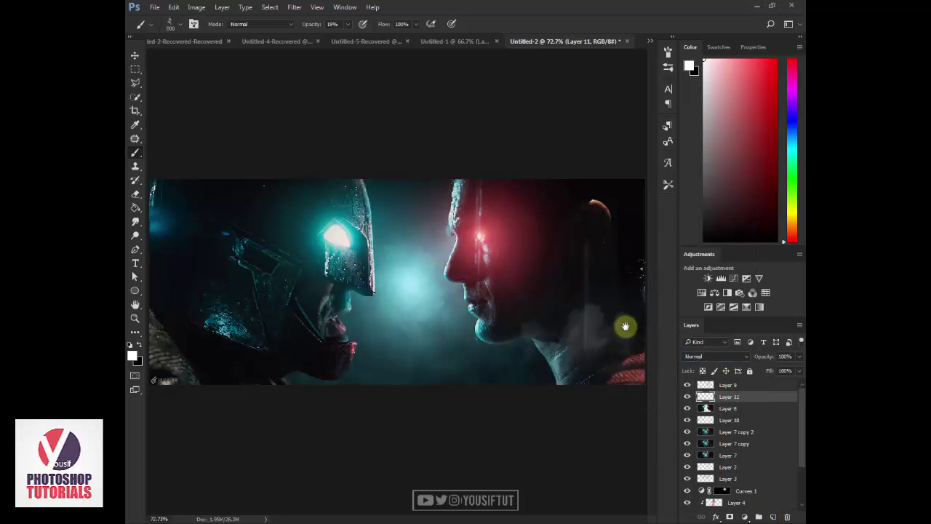
key(Tab)
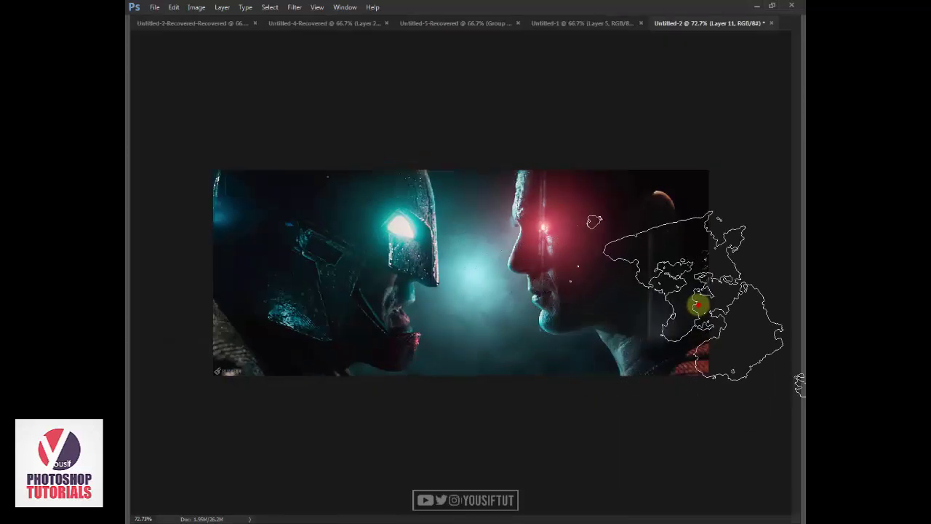
drag(688, 373, 220, 326)
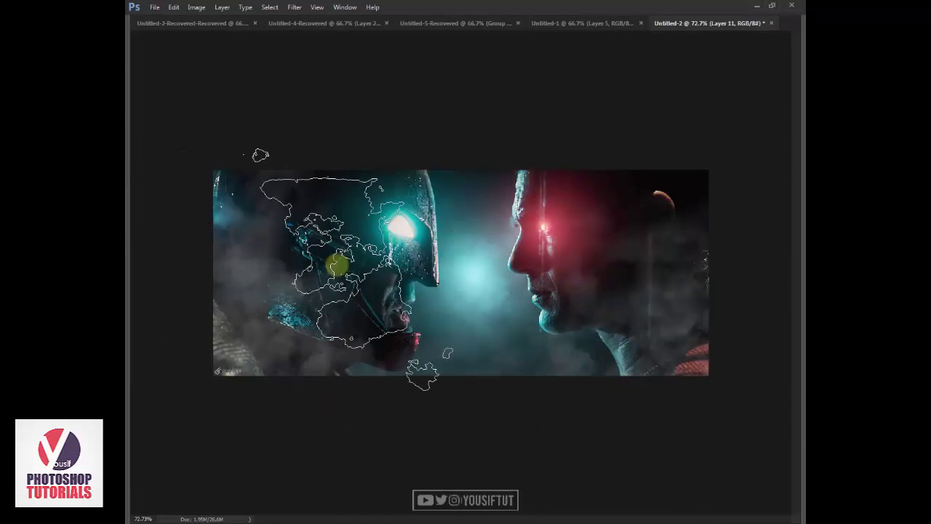
key(Tab)
Apply a Gaussian Blur of about 8.2 pixels to the smoke.
key(v)
click(294, 7)
mouse_move(350, 125)
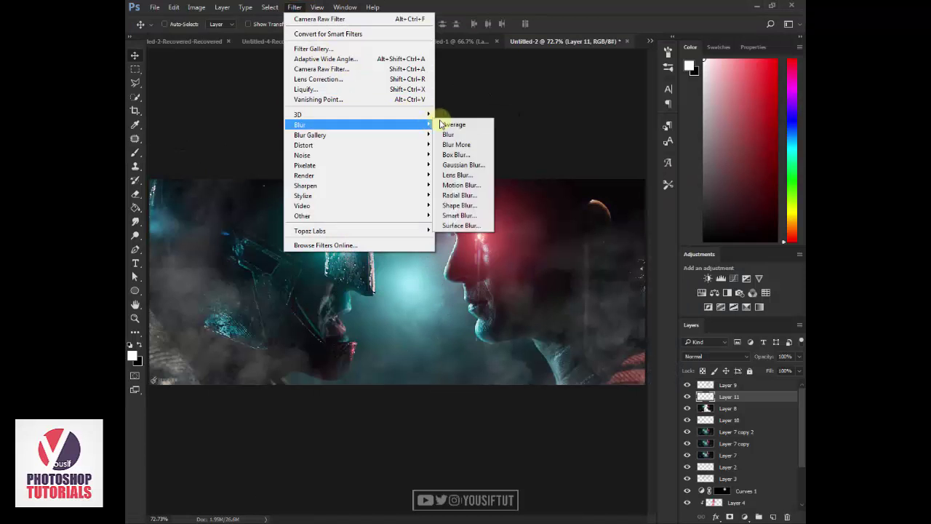
click(463, 164)
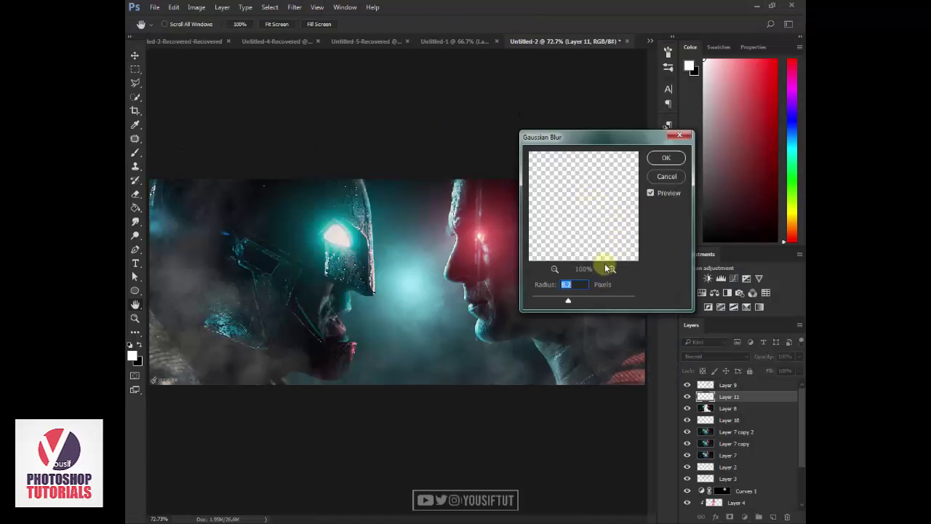
click(660, 161)
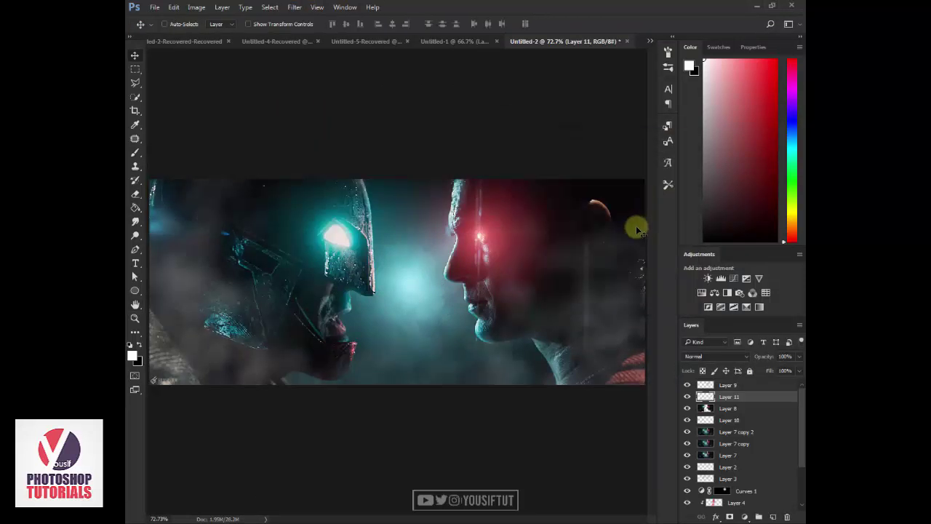
key(z)
alt+click(563, 224)
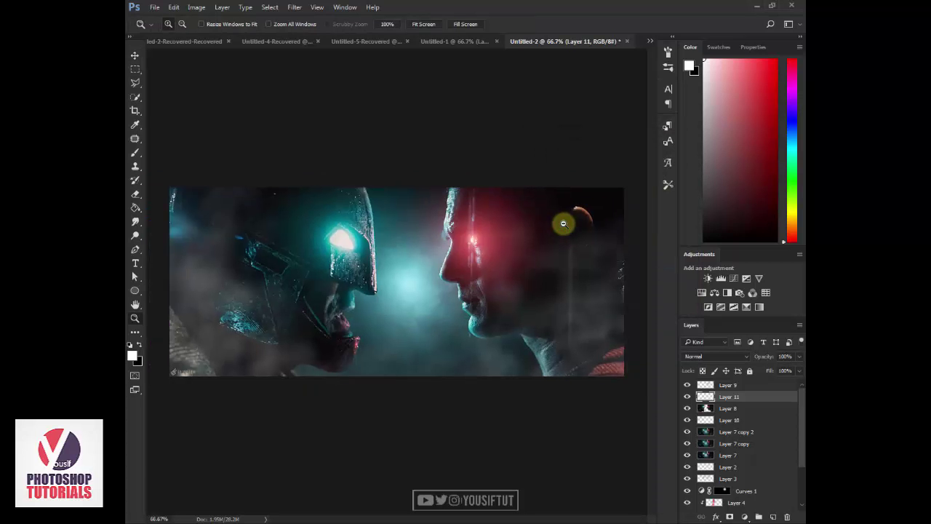
Scale the smoke up to roughly 121% and lower Layer 11's opacity to 55%.
key(ctrl+t)
drag(673, 151, 664, 149)
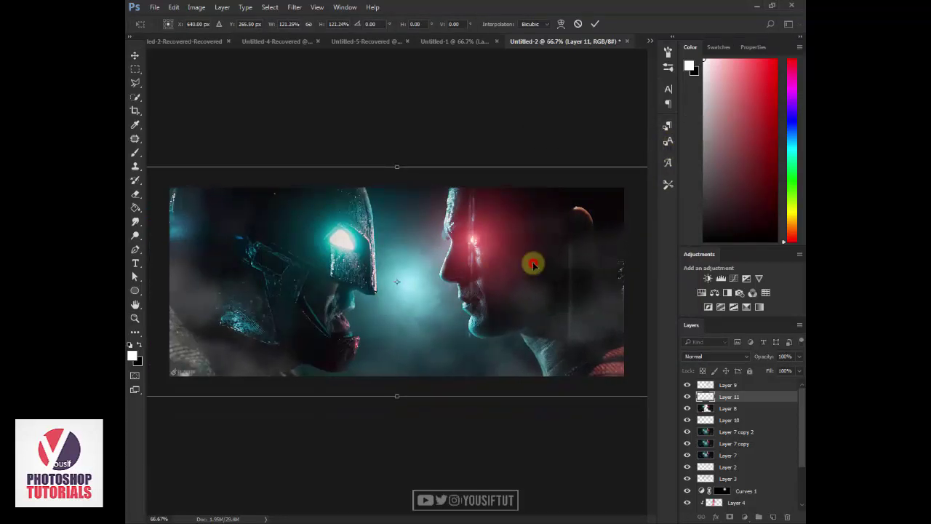
key(Return)
drag(762, 357, 739, 364)
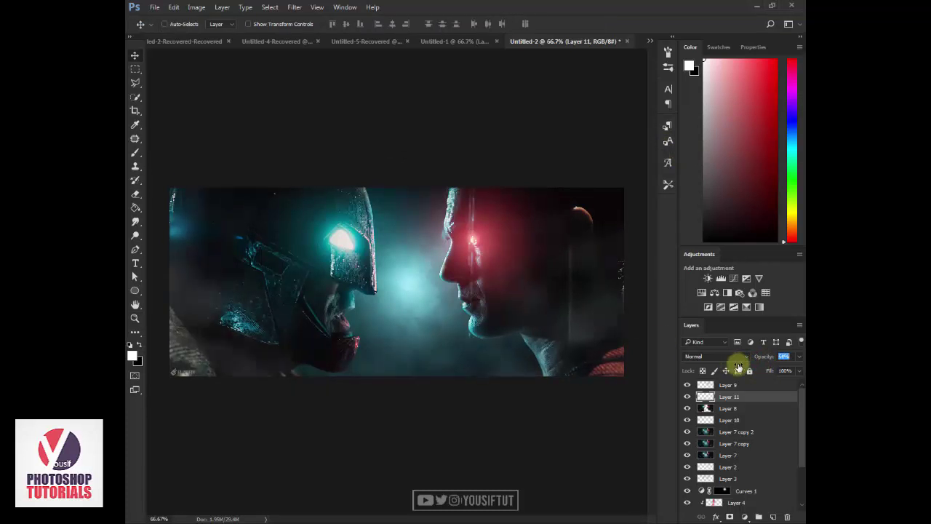
Brighten Layer 8's faces with a two-point Curves adjustment.
click(727, 409)
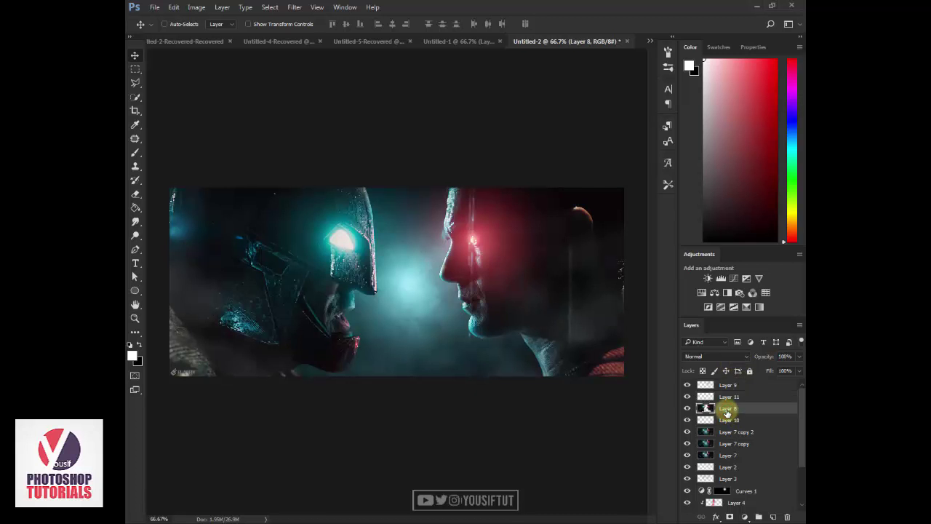
key(ctrl+m)
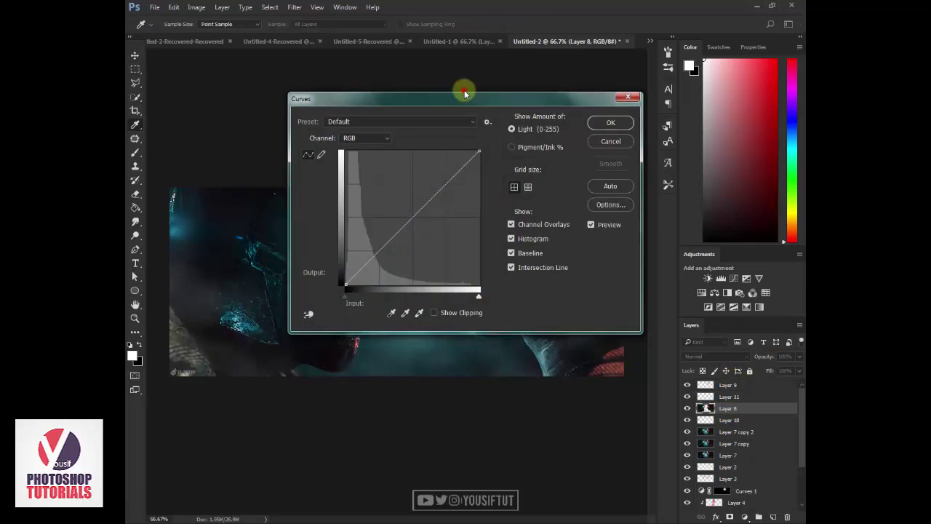
drag(547, 98, 763, 304)
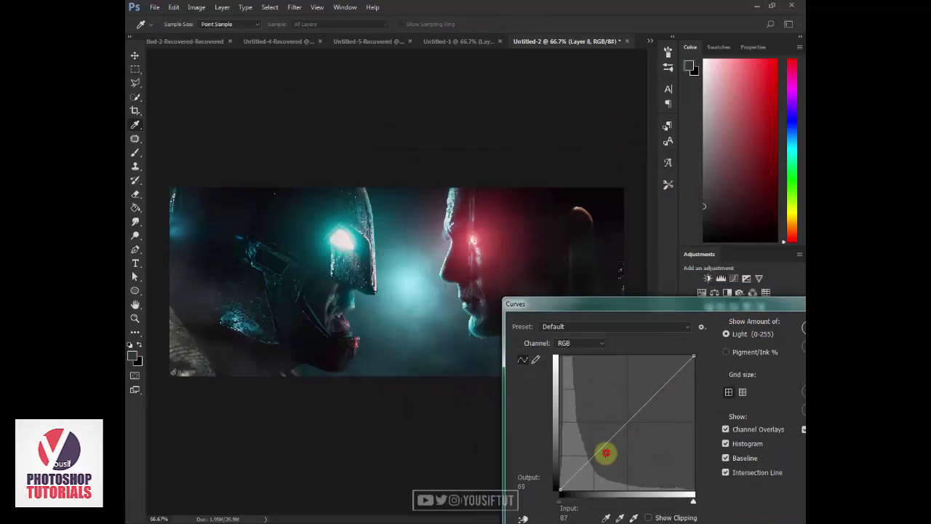
drag(605, 452, 600, 457)
drag(634, 420, 645, 403)
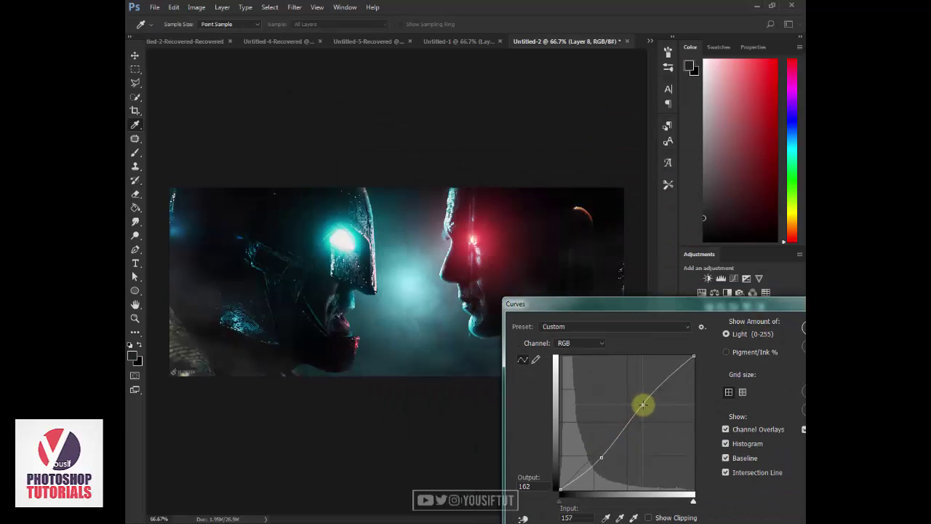
drag(606, 447, 597, 451)
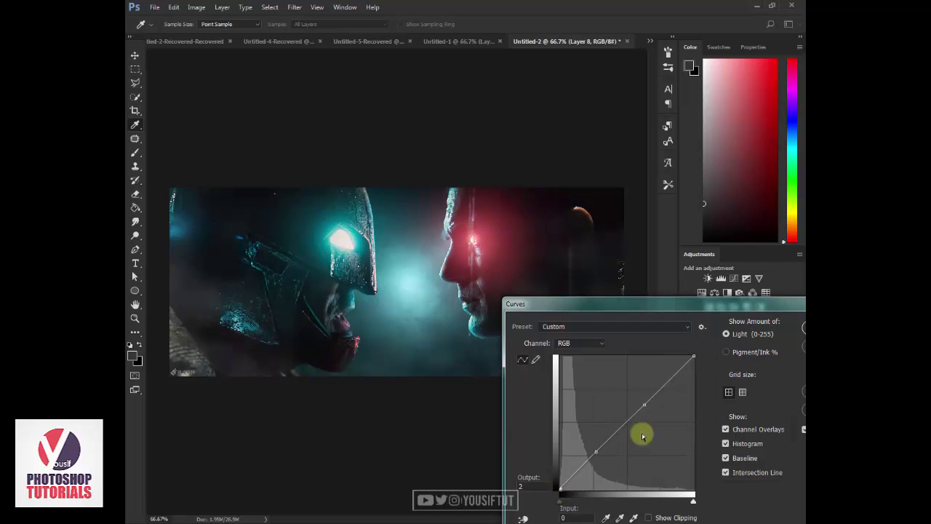
key(Return)
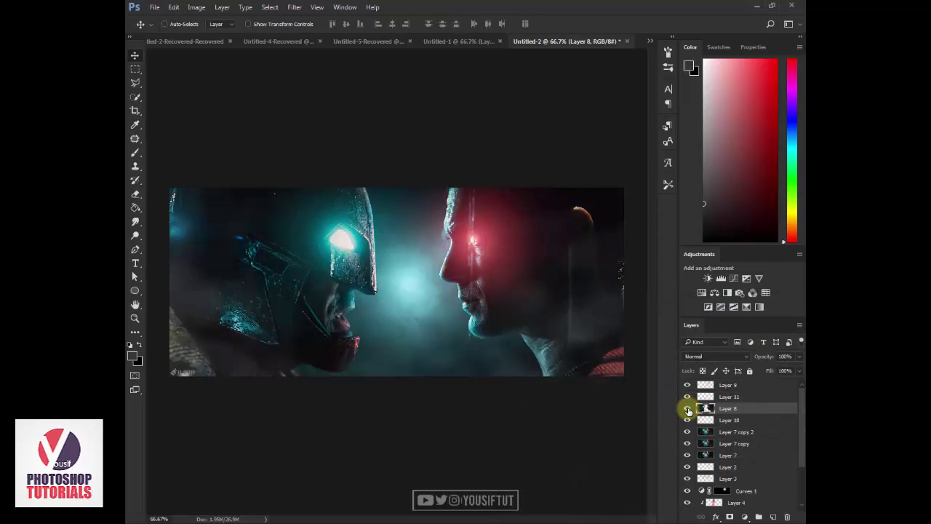
Toggle Layer 9's visibility to compare, then select Layer 9.
click(688, 385)
click(688, 385)
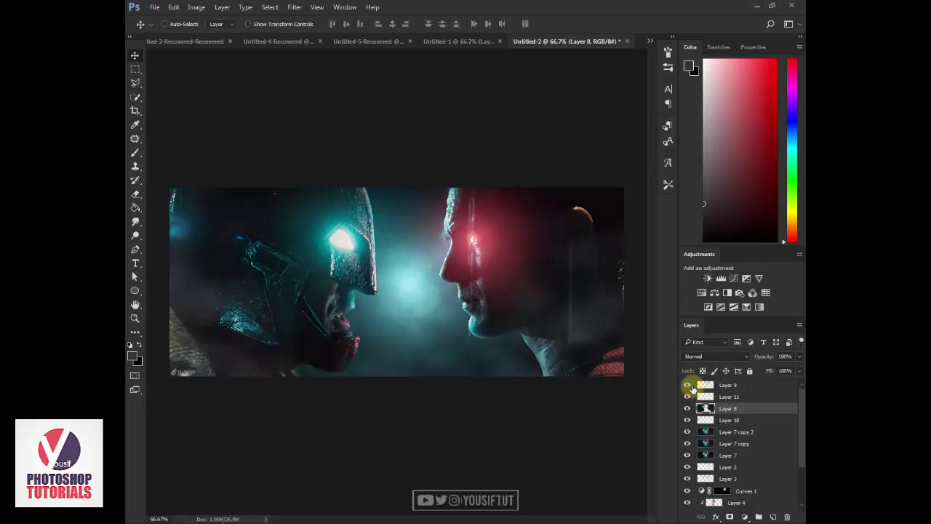
click(708, 385)
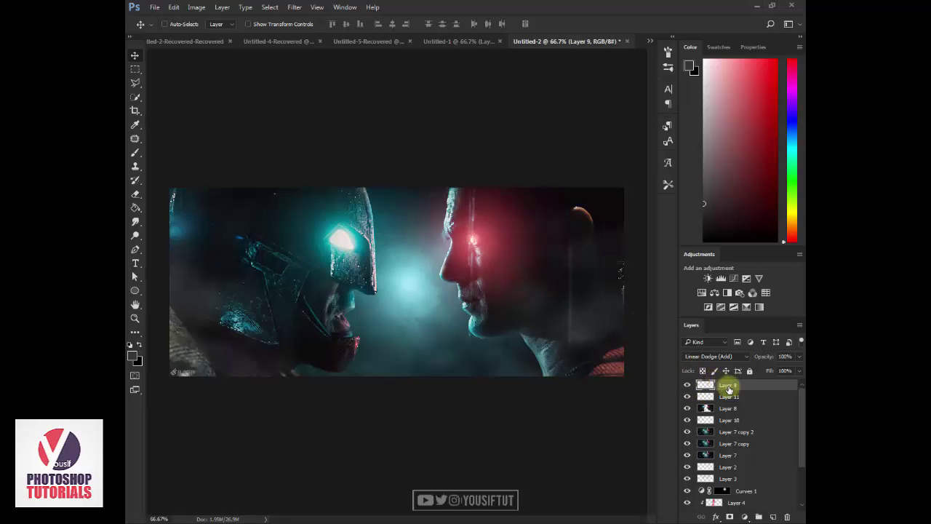
Add Layer 12 and fill it with solid black using the Paint Bucket.
click(773, 517)
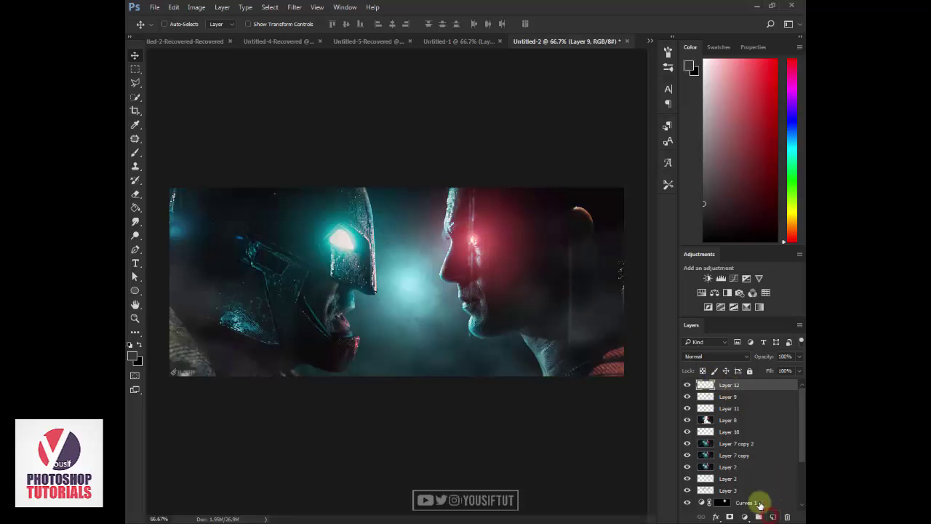
click(129, 344)
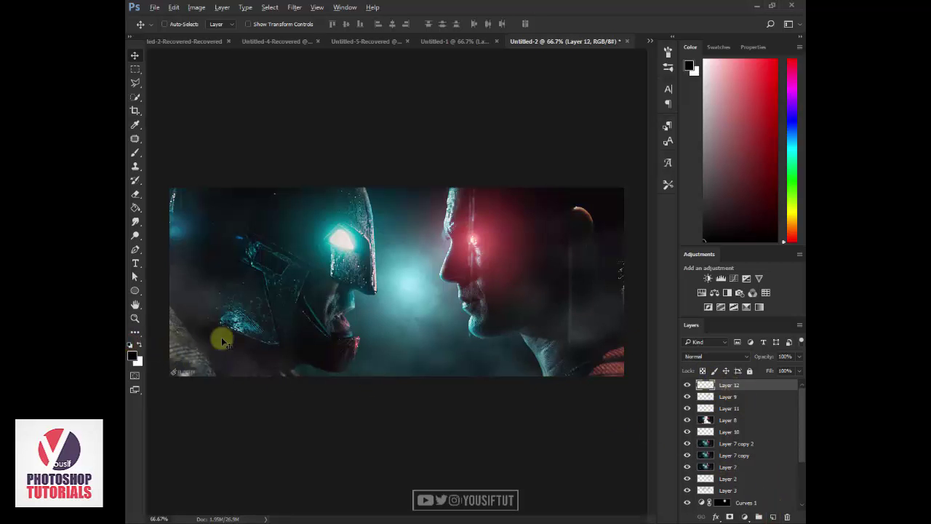
click(135, 207)
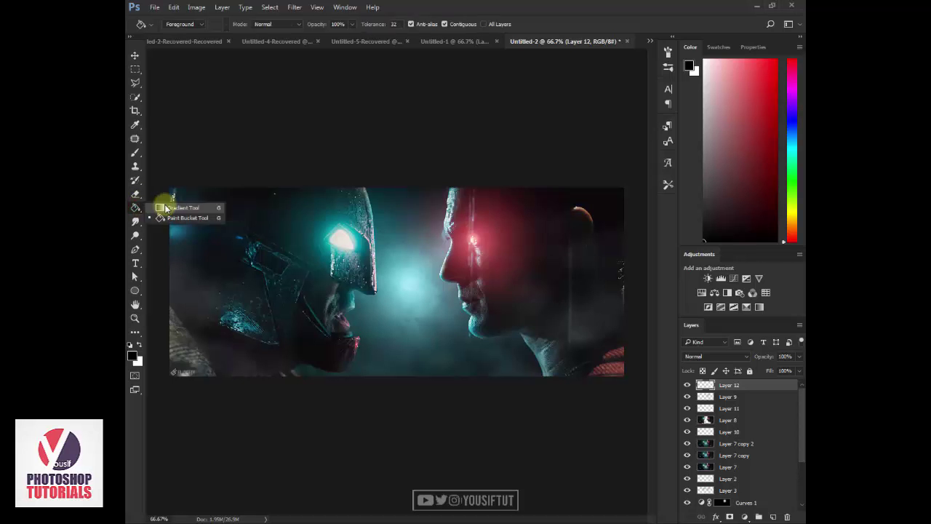
click(185, 218)
click(268, 228)
key(v)
Add noise to the black layer, then motion-blur it 49 pixels into vertical streaks.
click(295, 8)
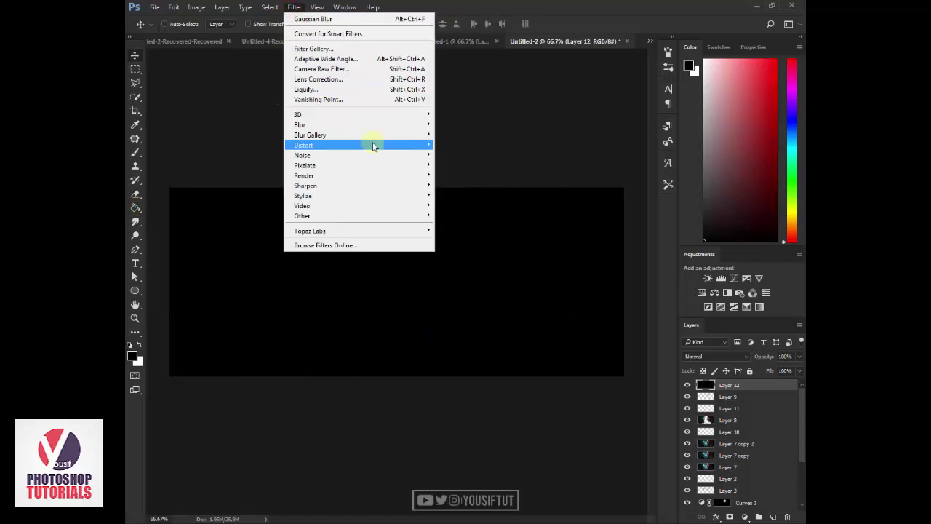
mouse_move(302, 155)
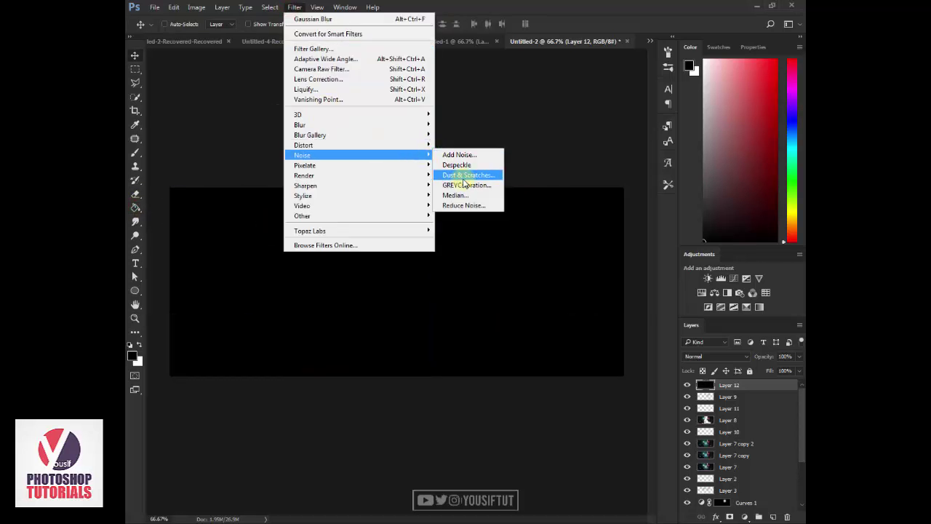
click(478, 155)
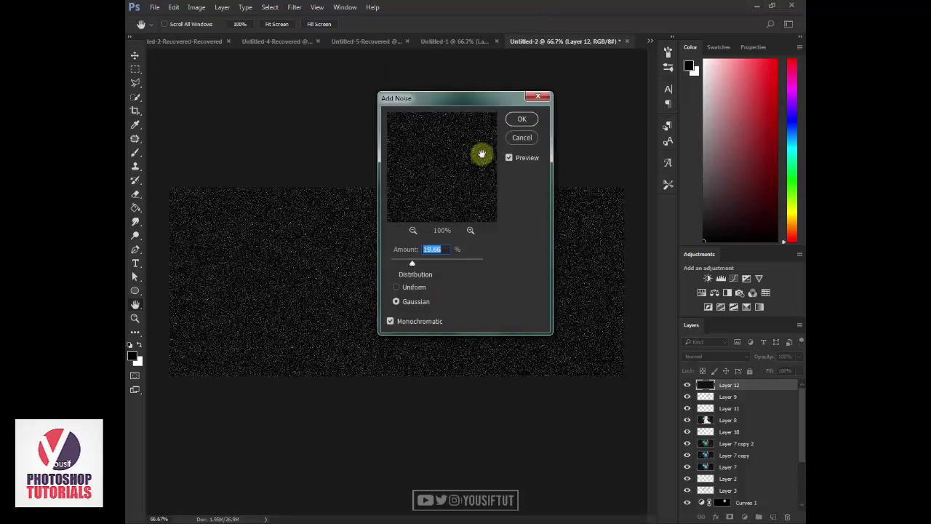
click(526, 119)
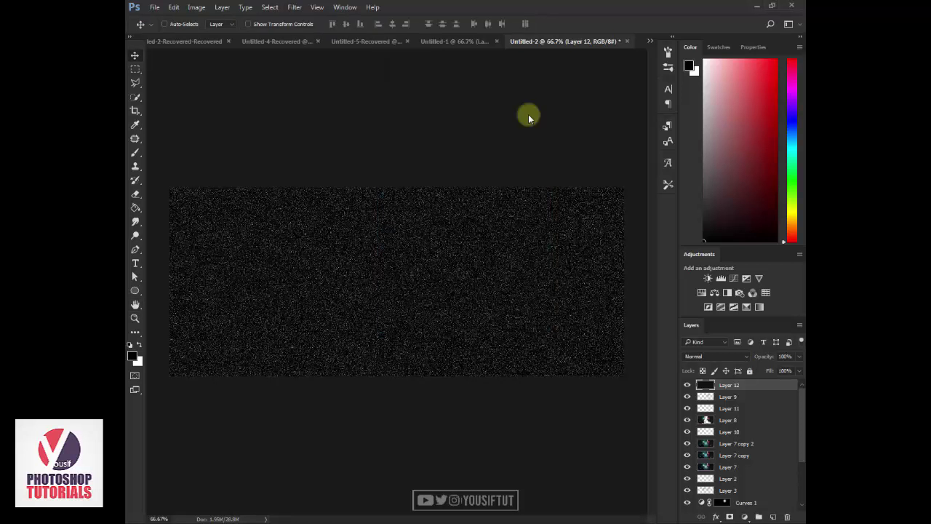
click(295, 7)
mouse_move(327, 125)
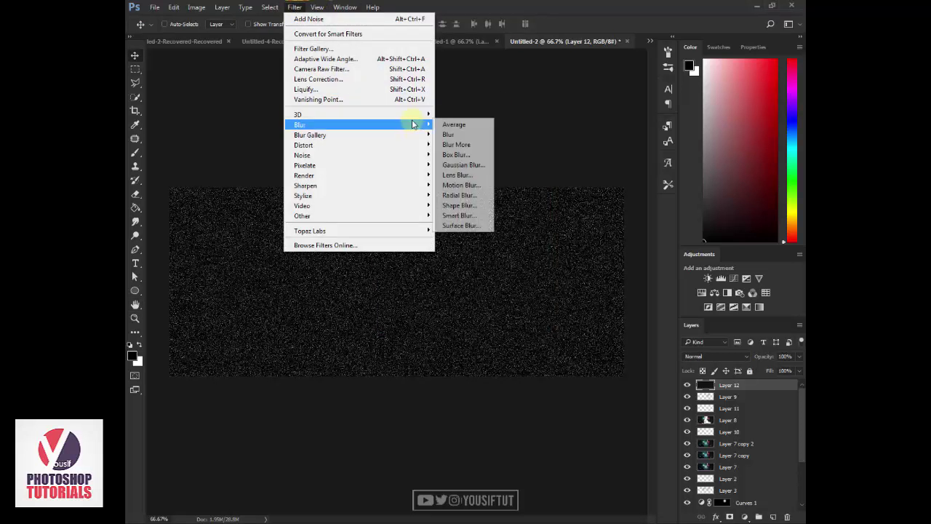
click(462, 185)
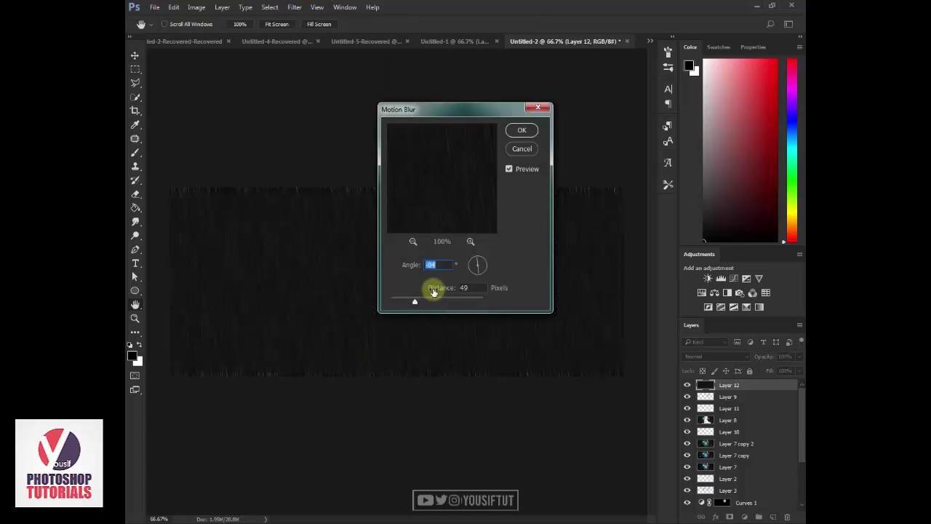
click(523, 131)
click(717, 356)
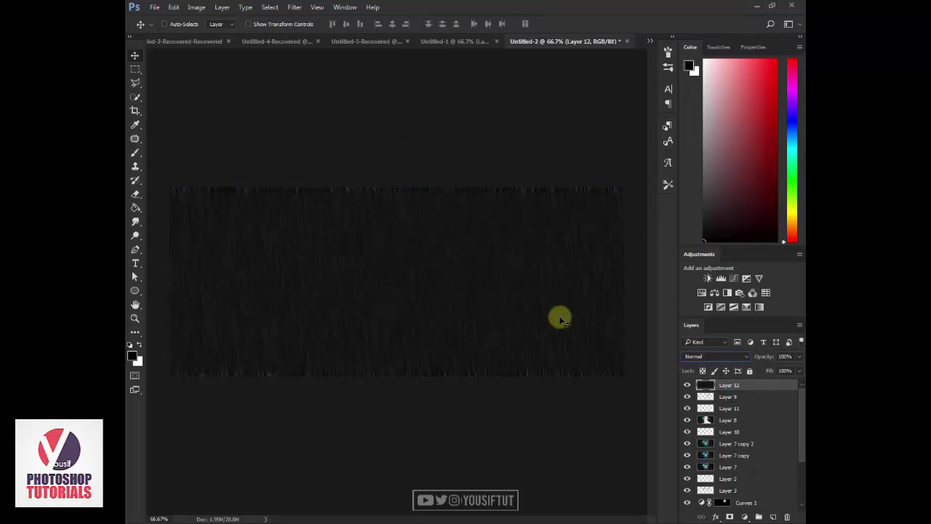
click(196, 7)
mouse_move(212, 34)
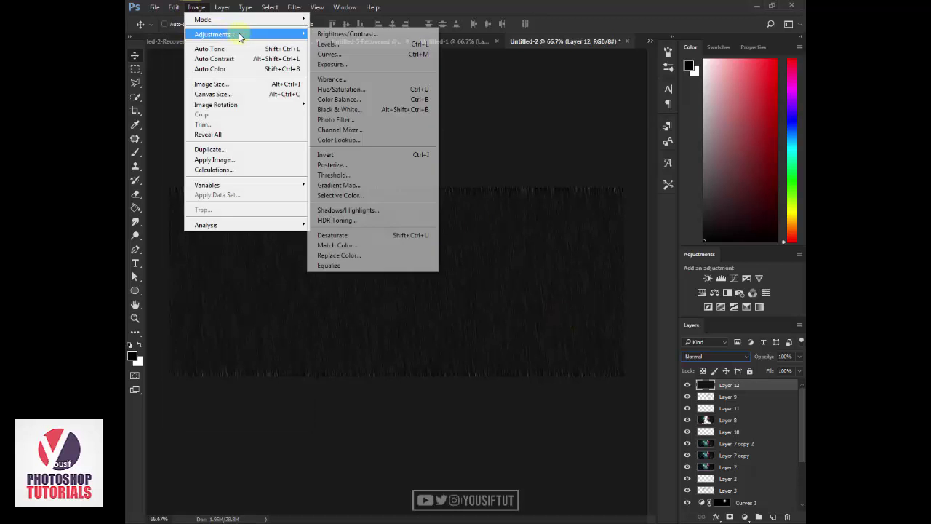
Boost the rain's contrast with Levels: midtones 1.10 and a darker black point.
click(371, 45)
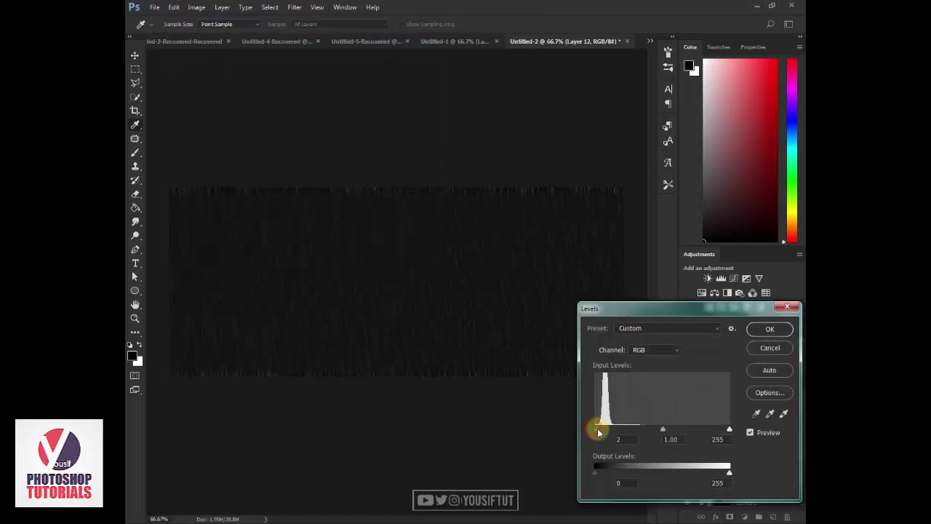
drag(598, 432, 603, 433)
click(670, 431)
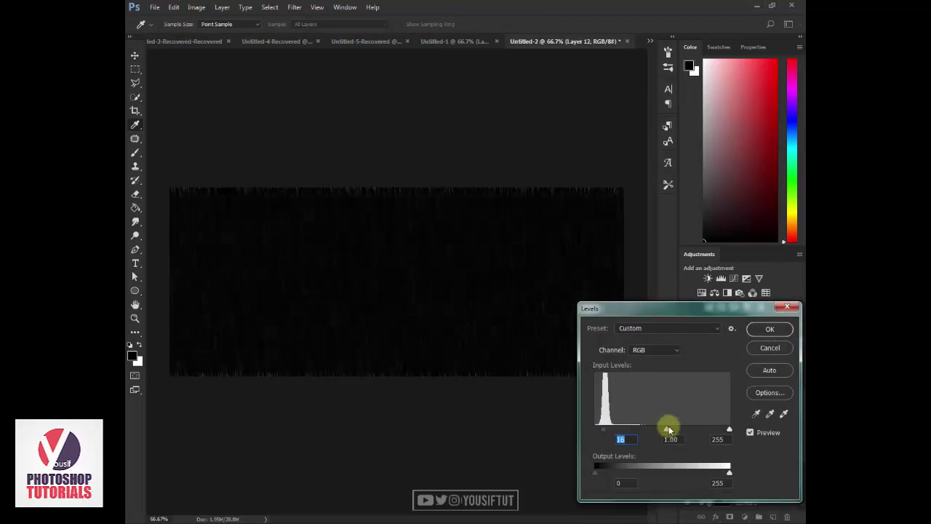
drag(669, 429, 661, 428)
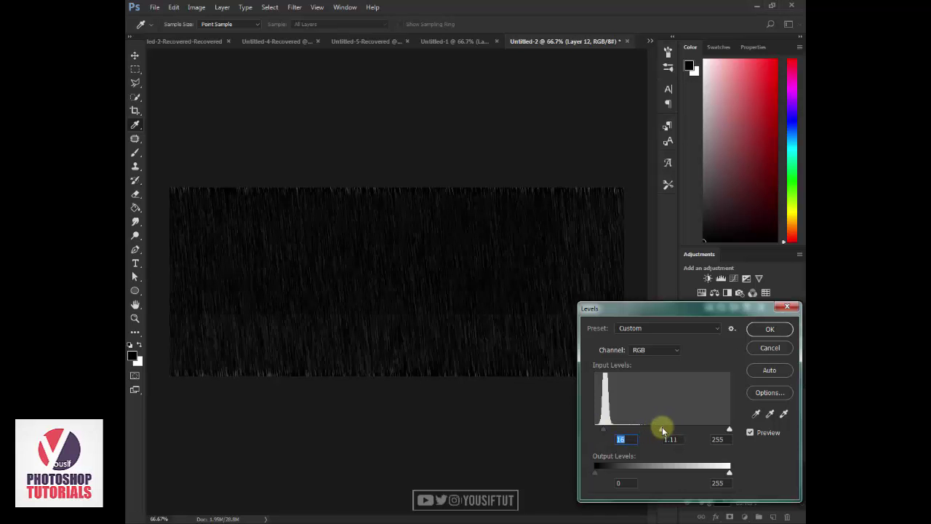
click(717, 437)
text(200)
drag(603, 430, 606, 434)
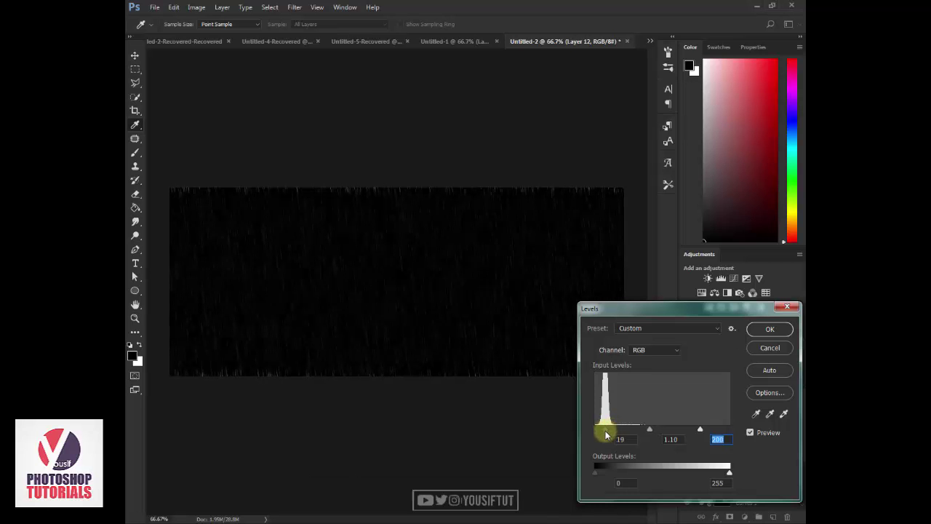
click(770, 329)
Stretch the rain layer taller and blend it in Linear Dodge (Add).
key(ctrl+t)
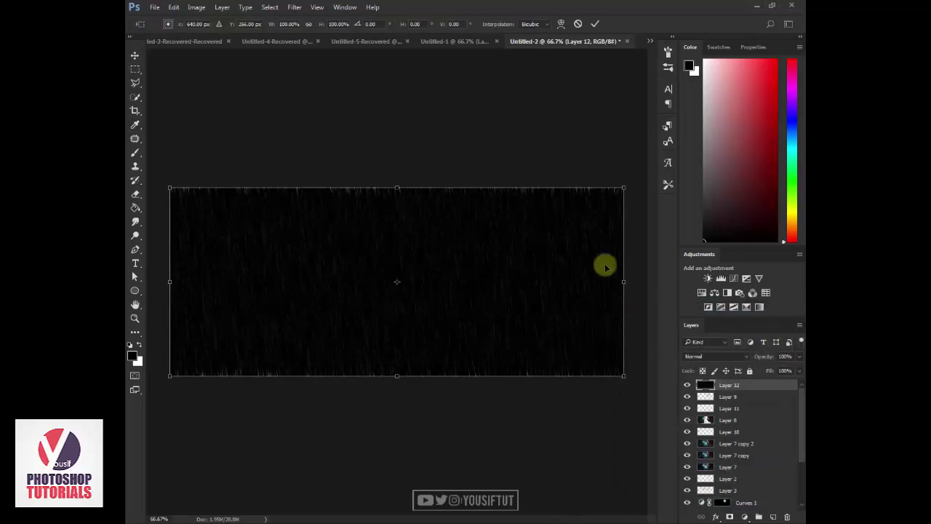
mouse_move(621, 191)
mouse_down()
mouse_move(661, 89)
mouse_move(751, 92)
mouse_up()
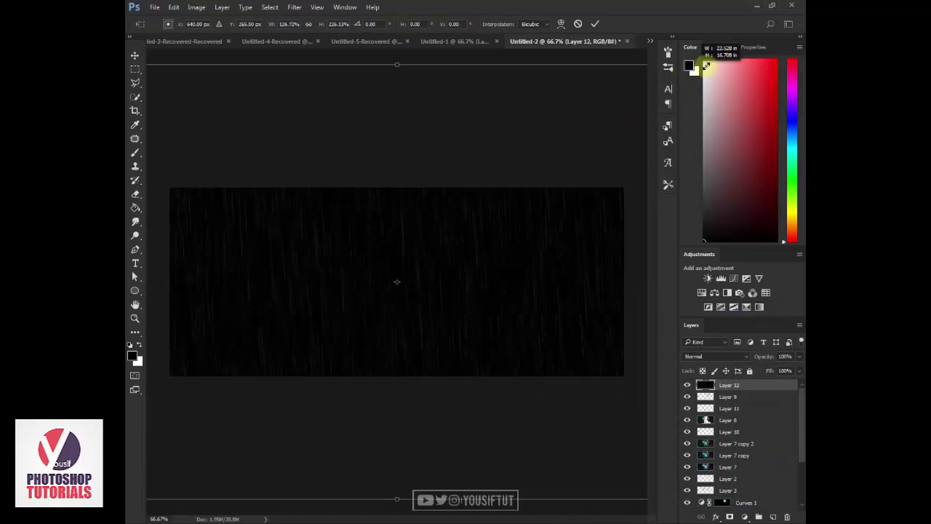
double_click(449, 301)
click(717, 356)
click(734, 228)
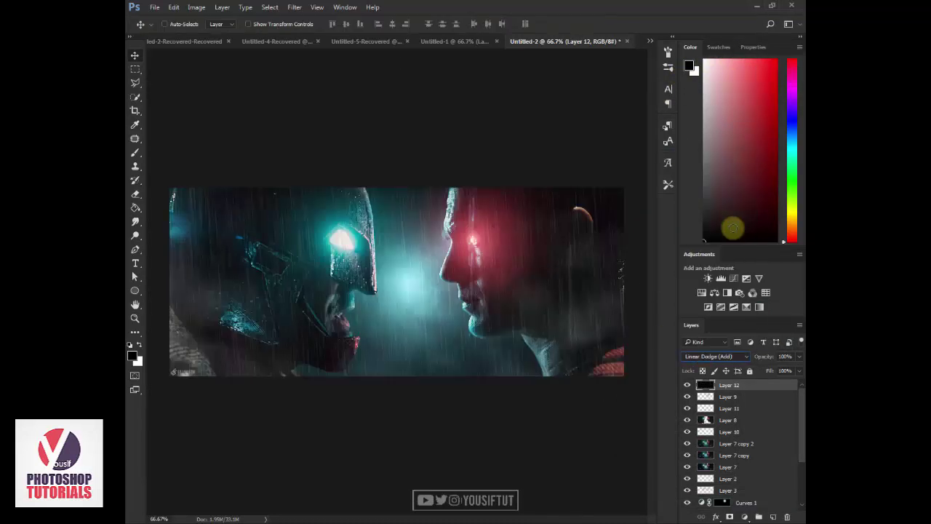
click(294, 8)
mouse_move(350, 185)
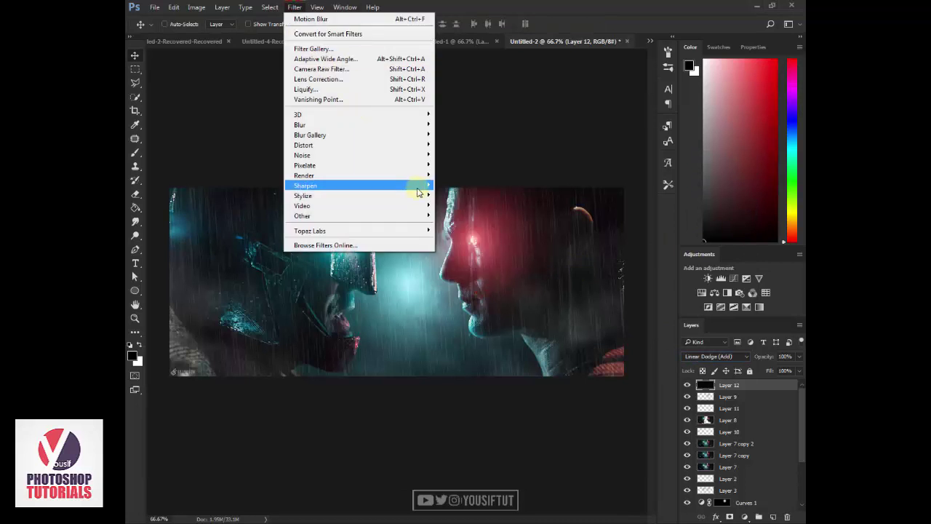
Apply Sharpen Edges to the rain and enlarge the layer to about 156%.
click(459, 204)
key(z)
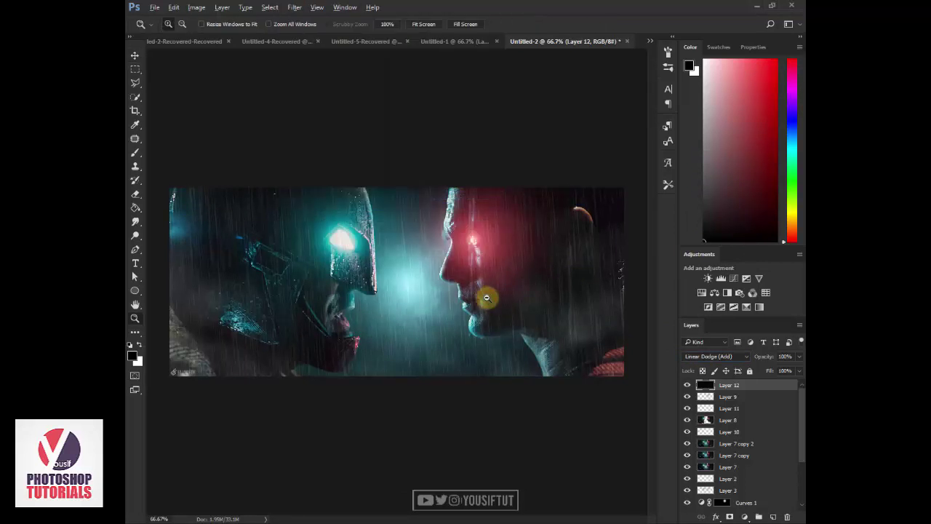
alt+click(486, 297)
key(ctrl+t)
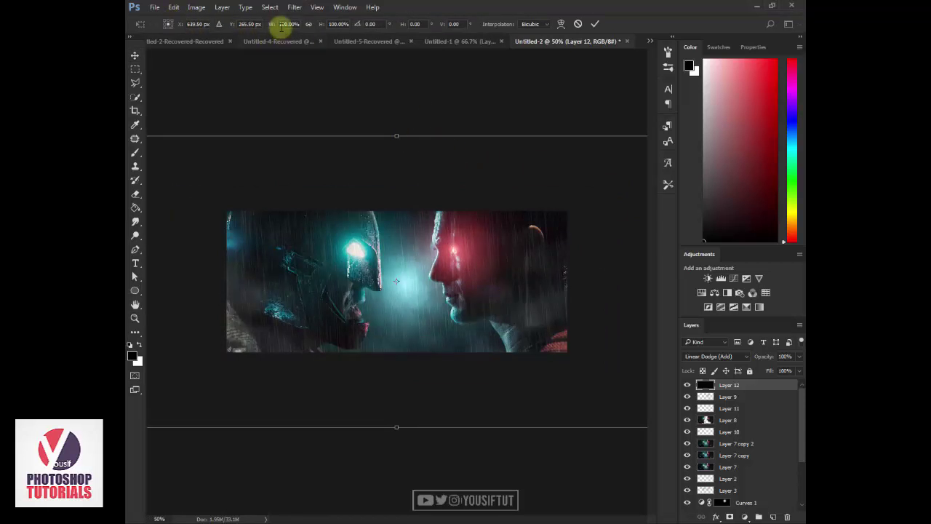
drag(281, 27, 300, 27)
double_click(456, 283)
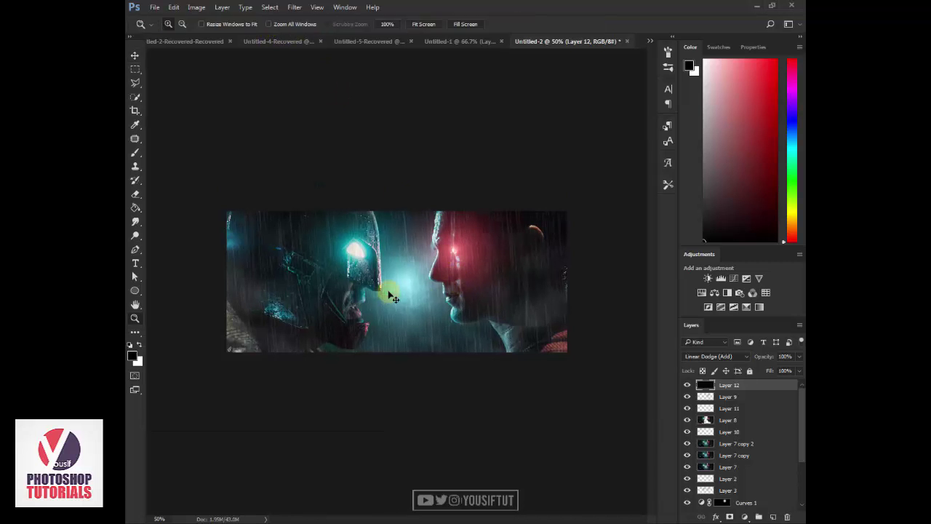
Darken the rain with a Curves adjustment, then apply Sharpen.
click(407, 284)
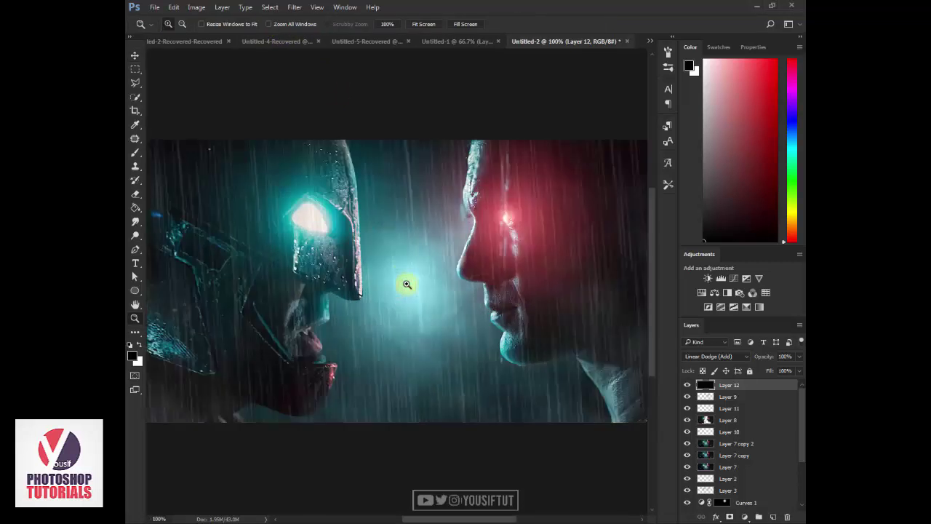
key(ctrl+m)
click(421, 224)
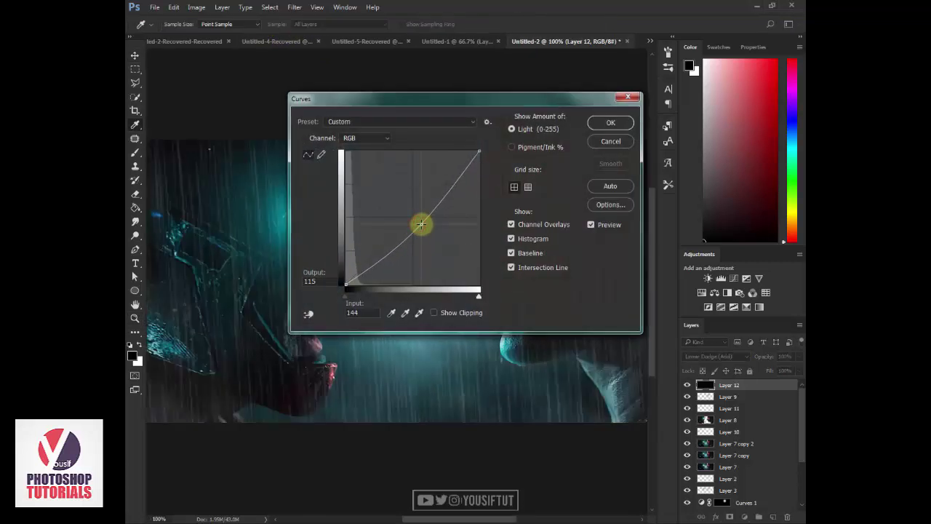
drag(420, 225, 422, 226)
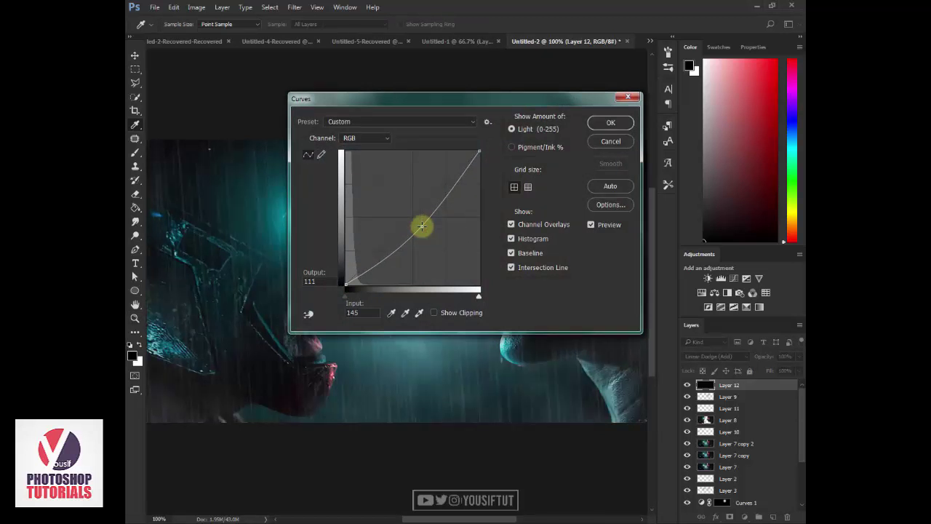
key(Return)
click(295, 7)
mouse_move(306, 185)
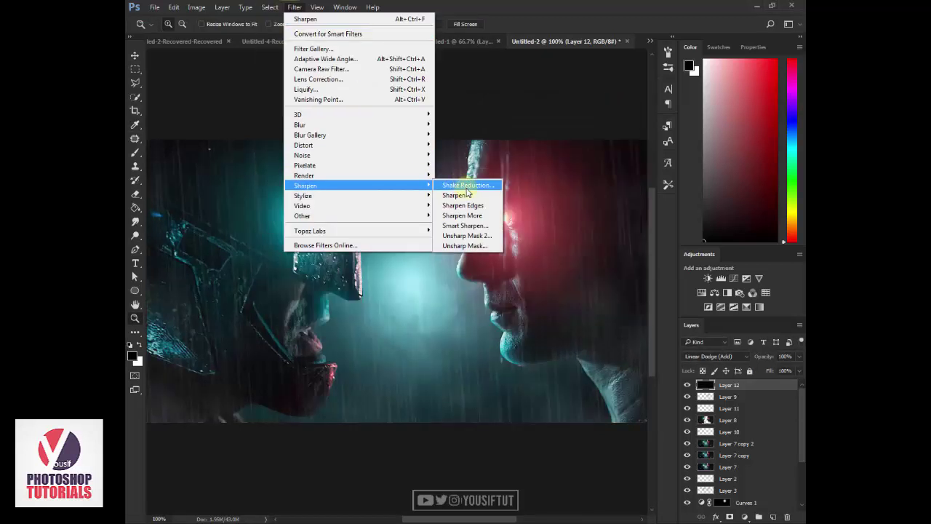
click(466, 195)
alt+click(586, 274)
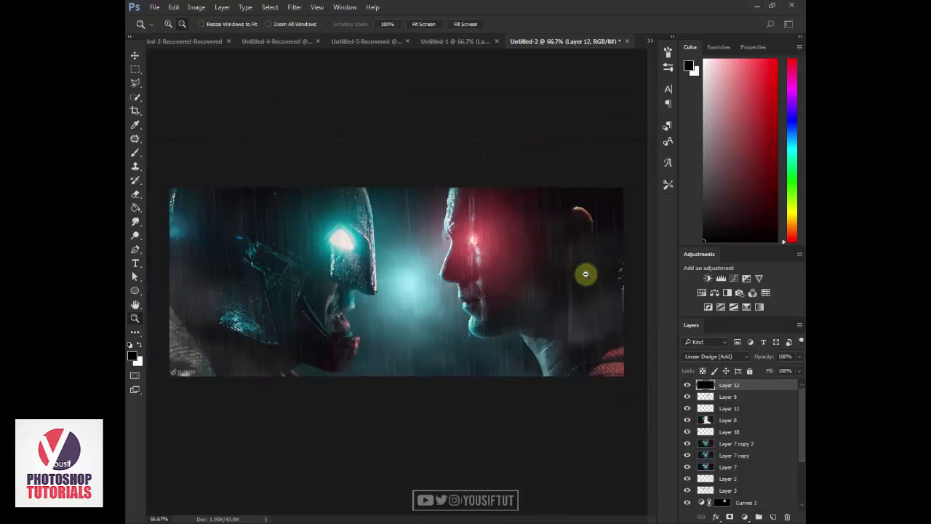
key(ctrl+alt+shift+e)
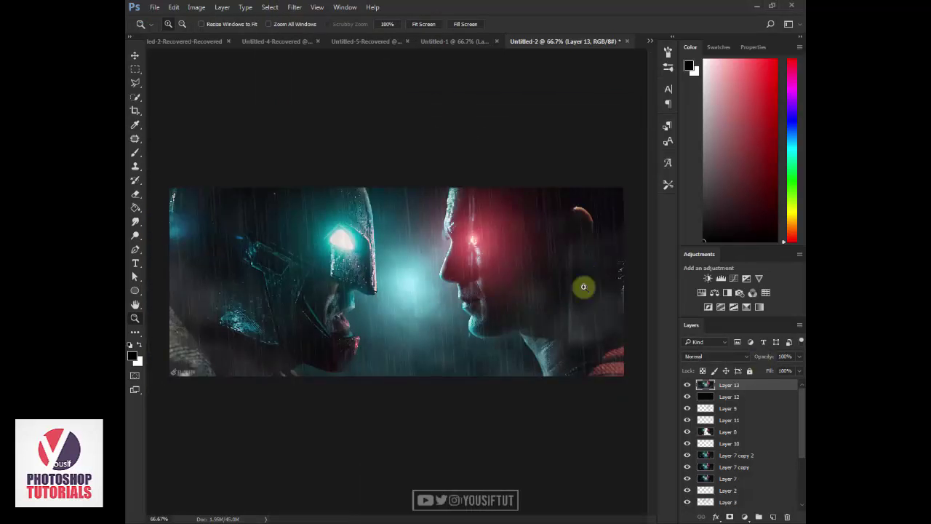
drag(769, 384, 774, 515)
click(776, 389)
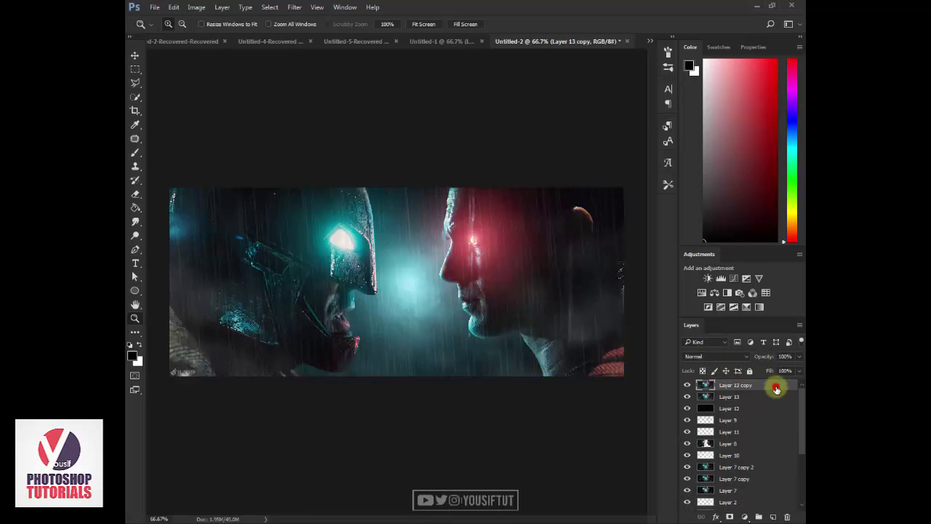
double_click(771, 386)
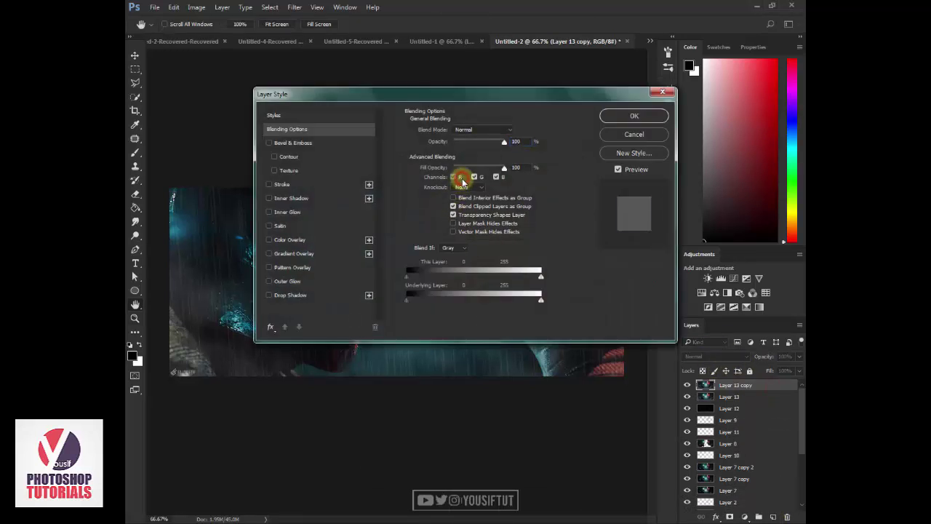
click(459, 176)
click(634, 116)
key(ctrl+t)
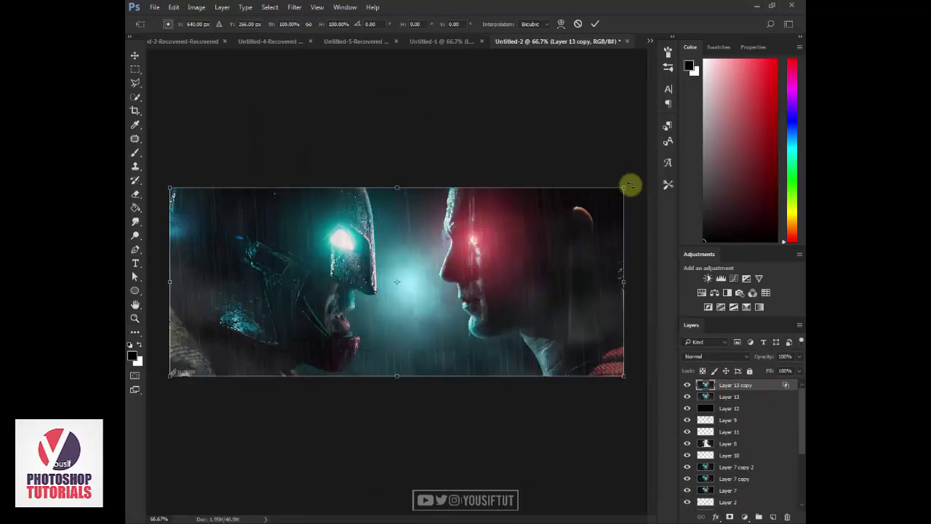
drag(627, 188, 627, 187)
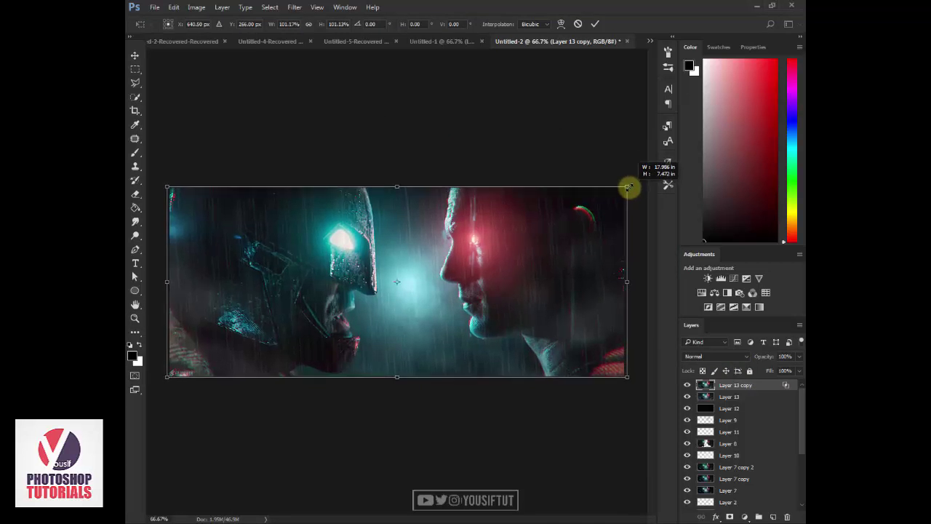
key(Return)
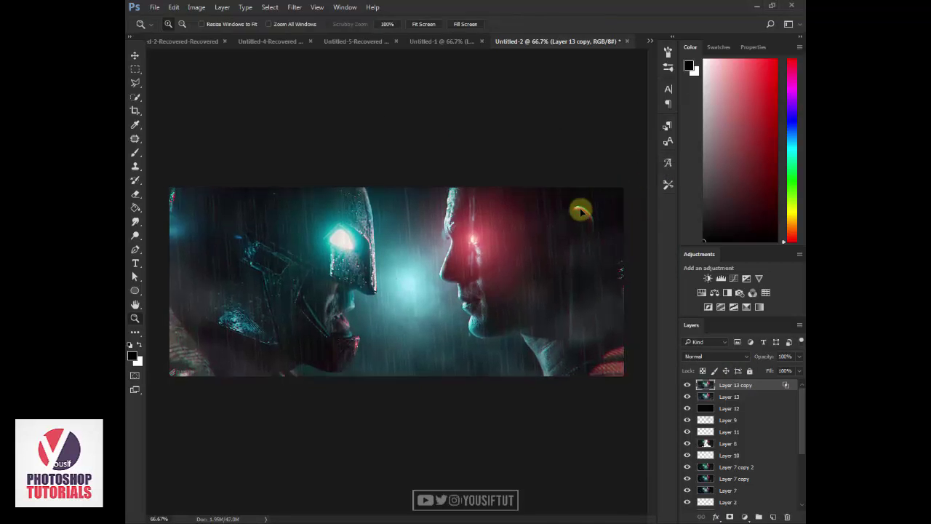
click(688, 384)
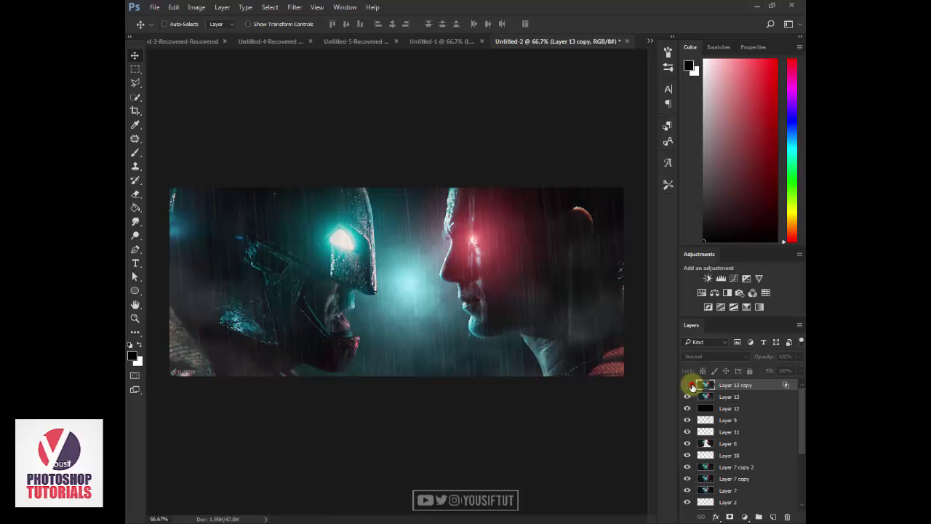
click(689, 385)
click(689, 386)
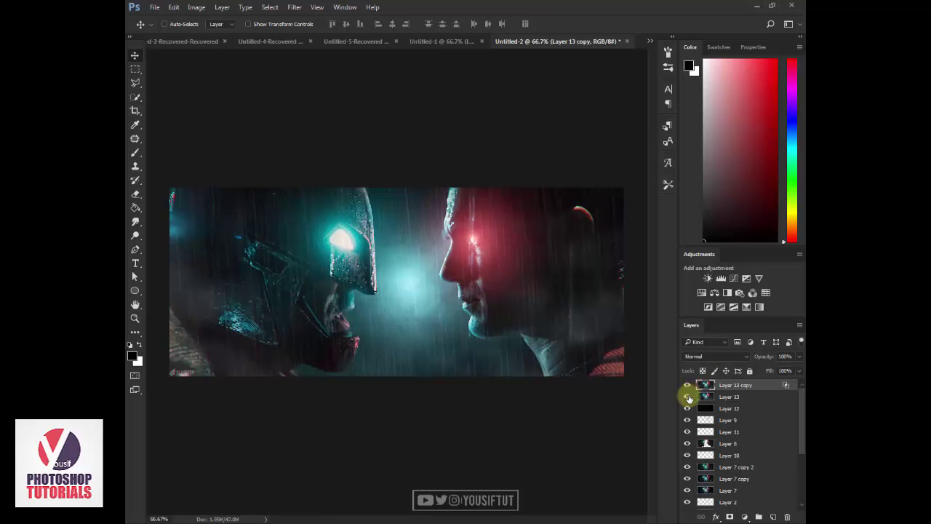
Add a Brightness/Contrast adjustment with contrast 34 and brightness -5.
click(708, 278)
click(756, 128)
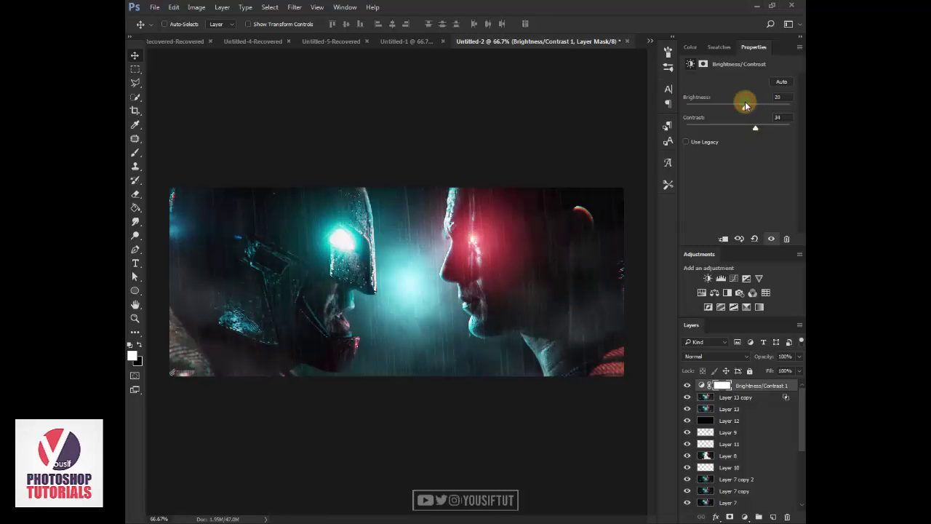
drag(738, 107, 736, 107)
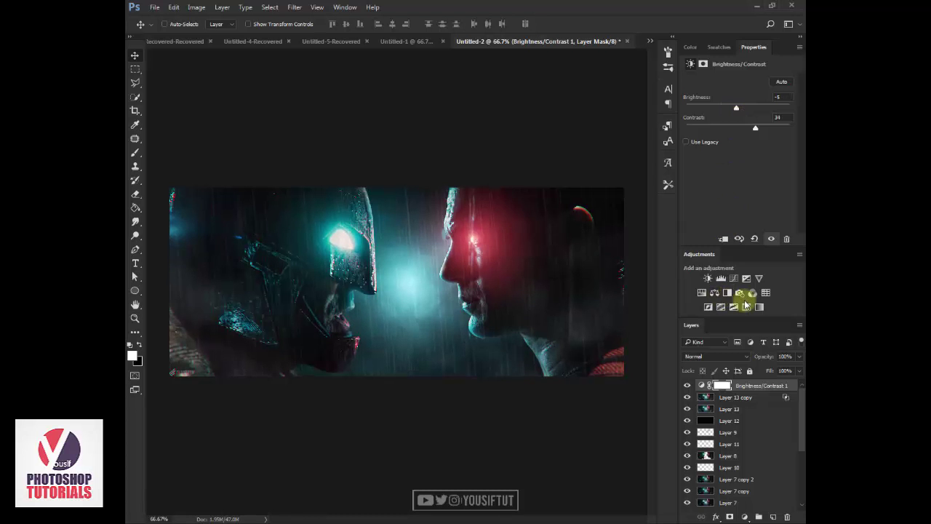
Add a Vibrance adjustment at +35 and compare against the original background.
click(759, 278)
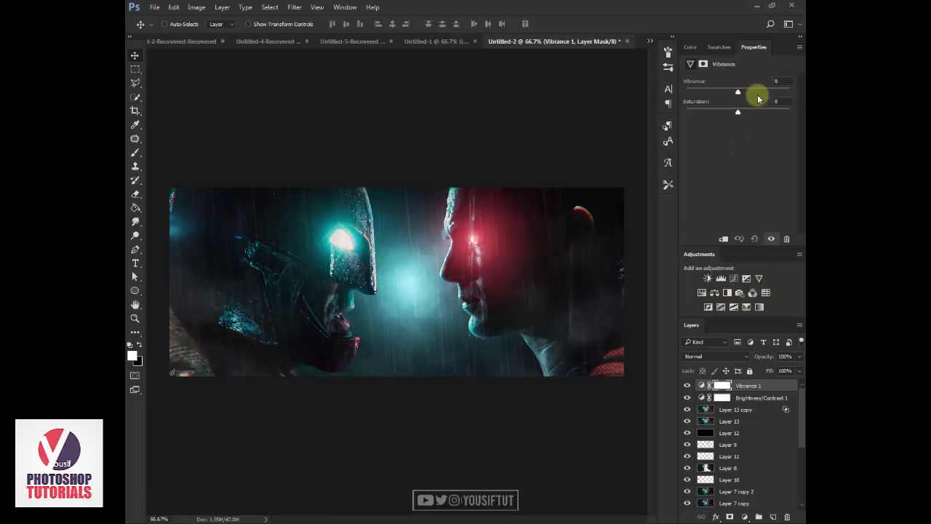
mouse_move(758, 95)
mouse_down()
mouse_move(775, 96)
mouse_move(756, 95)
mouse_up()
scroll(721, 422, down, 3)
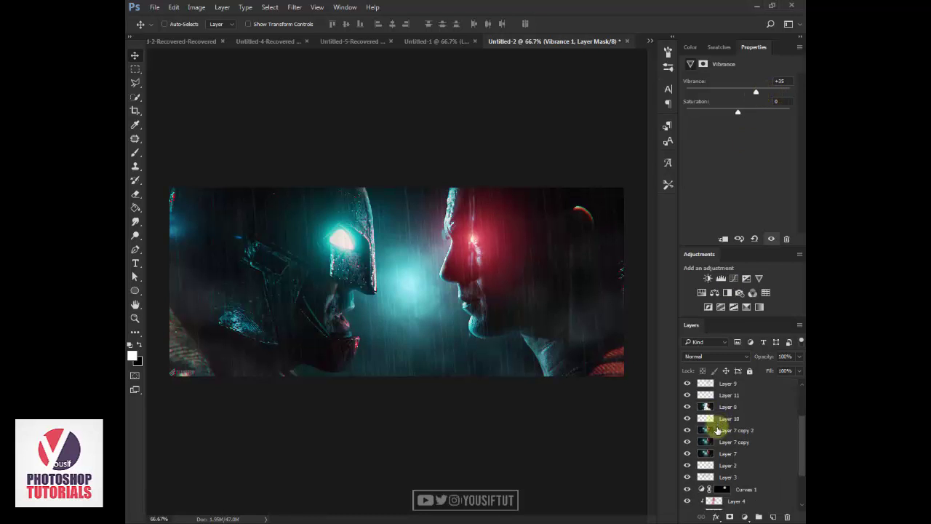
scroll(709, 436, down, 3)
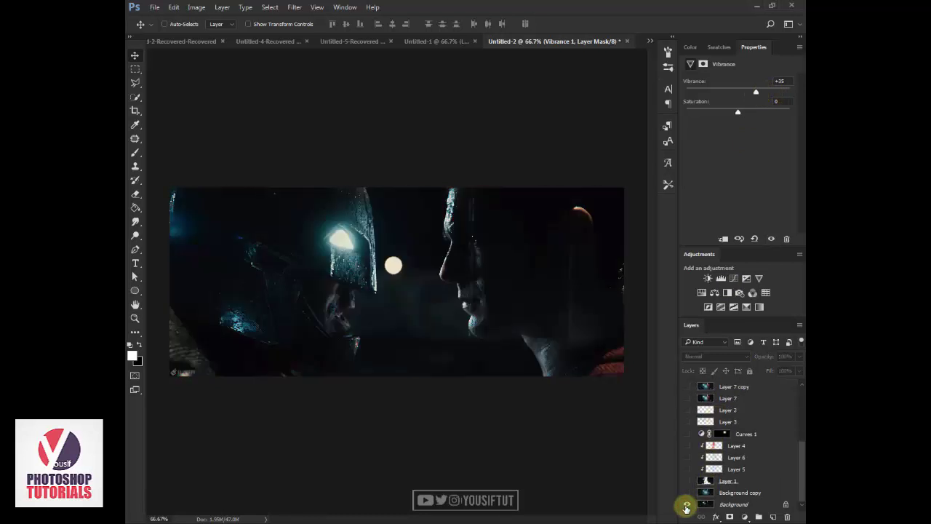
alt+click(686, 505)
scroll(742, 426, up, 3)
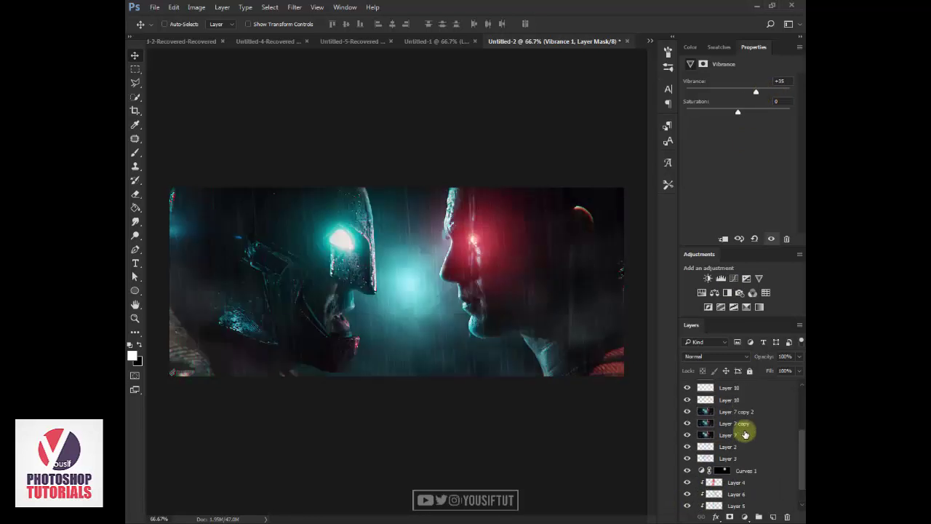
scroll(742, 422, up, 3)
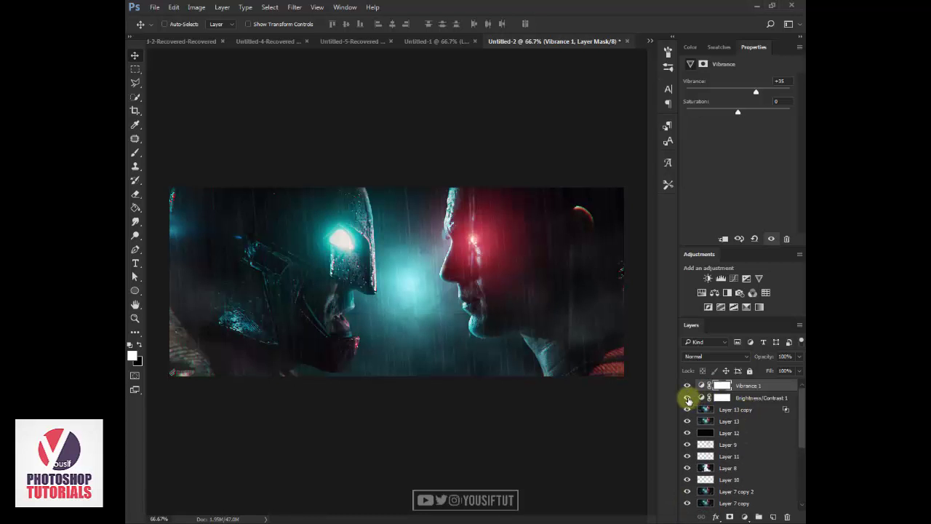
Stamp visible layers into Layer 14, then paint soft smoke on a new Layer 15.
key(ctrl+shift+alt+e)
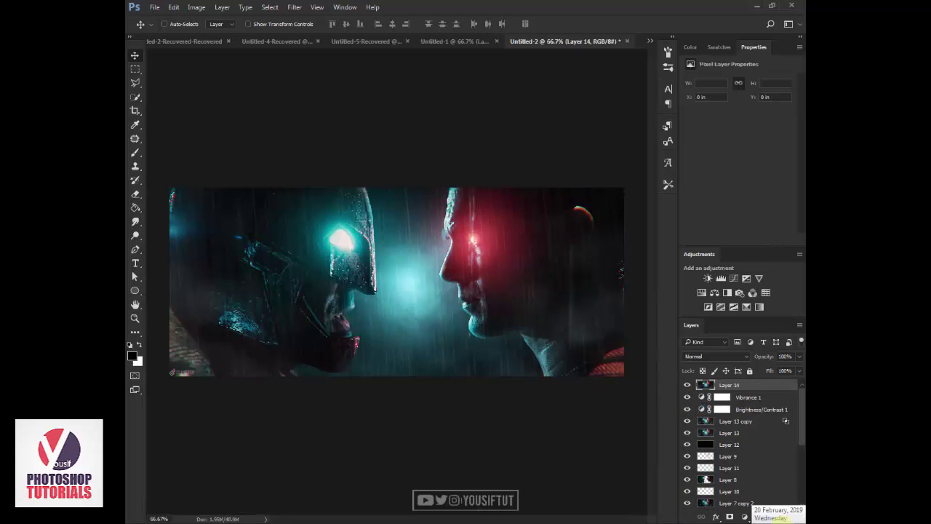
click(774, 517)
click(742, 357)
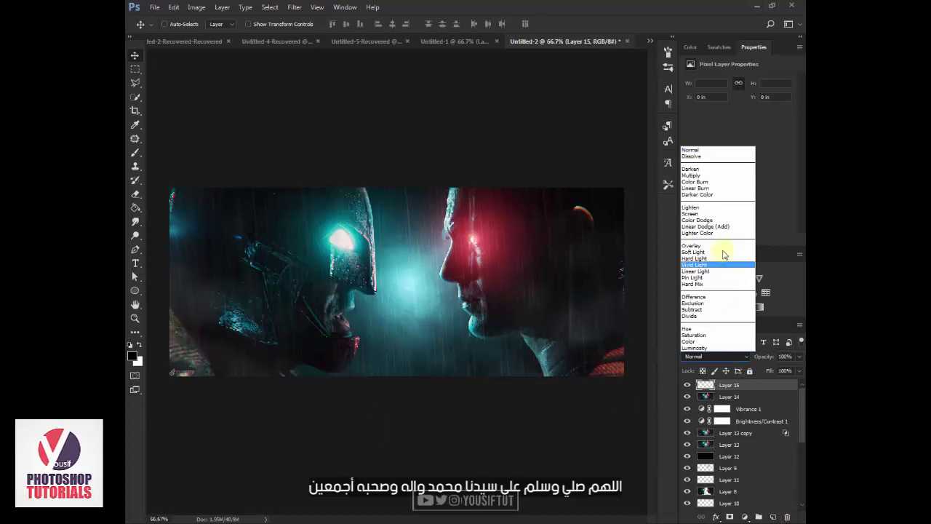
click(632, 259)
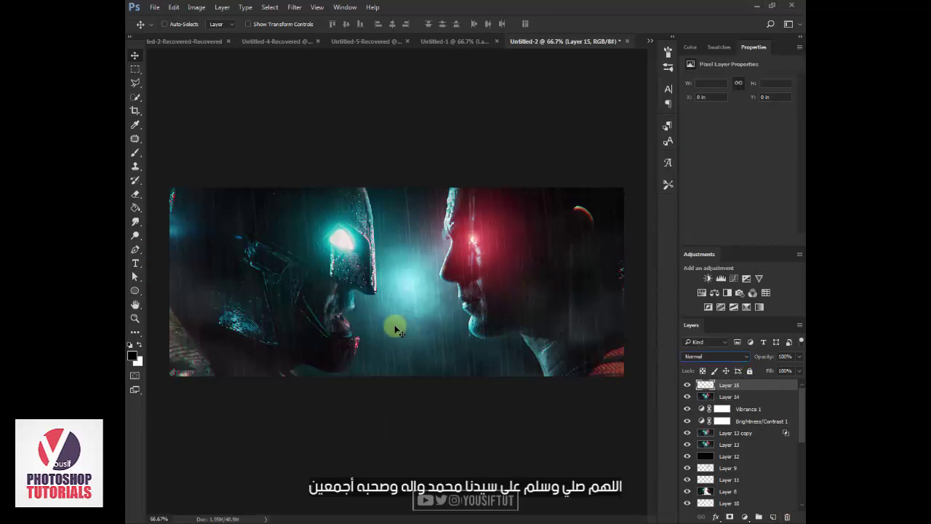
key(b)
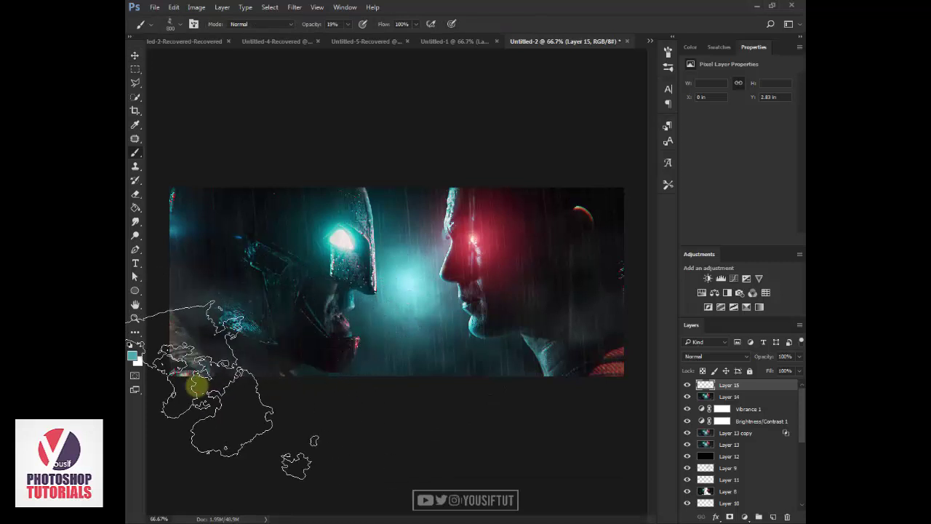
mouse_move(539, 400)
mouse_down()
mouse_move(673, 349)
mouse_move(713, 315)
mouse_move(697, 508)
mouse_up()
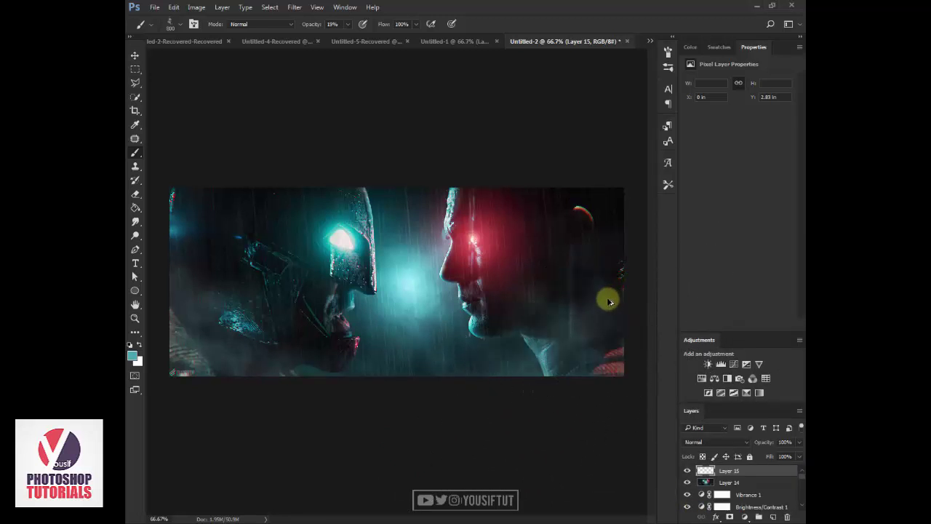
click(188, 298)
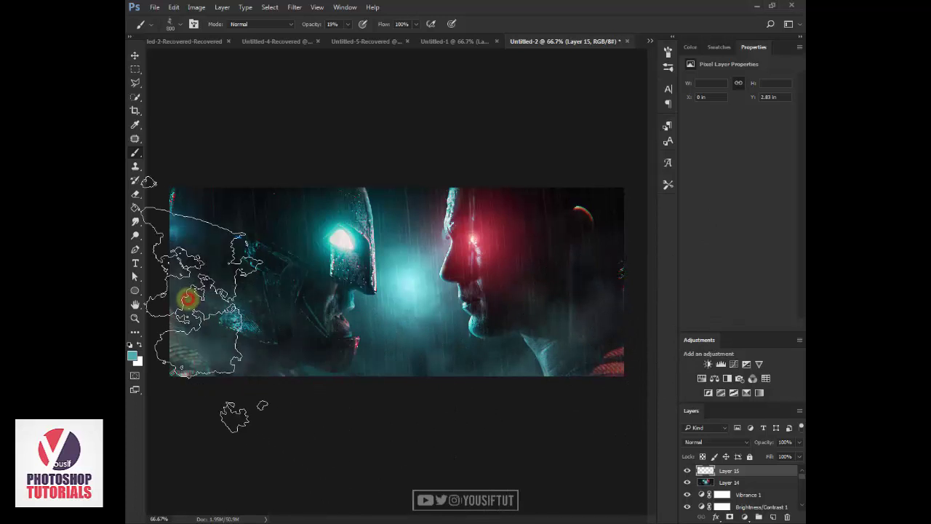
Toggle the original Background view twice to compare it with the composite.
key(v)
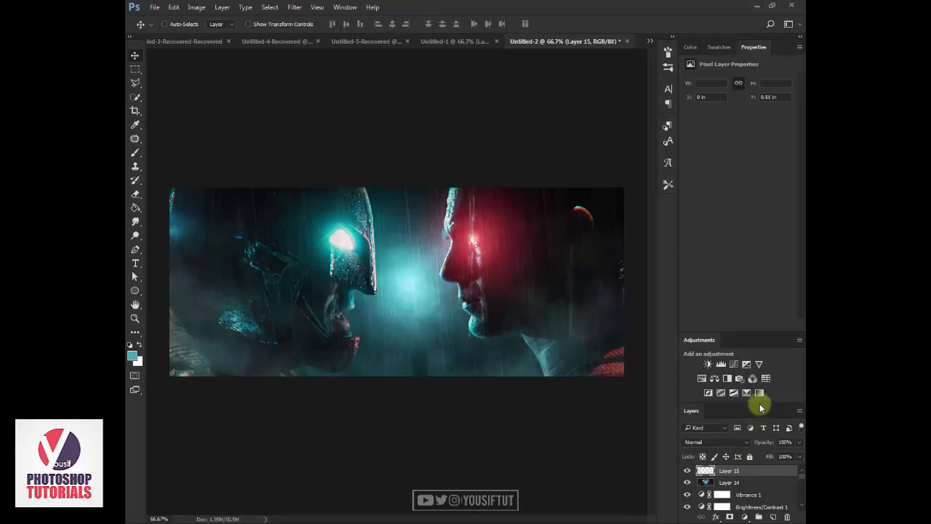
drag(761, 408, 759, 299)
scroll(771, 440, down, 5)
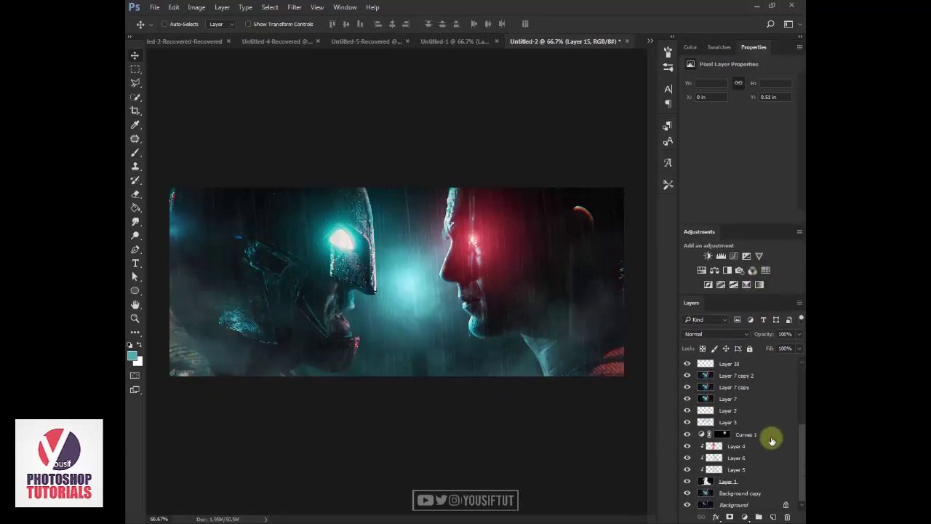
alt+click(687, 504)
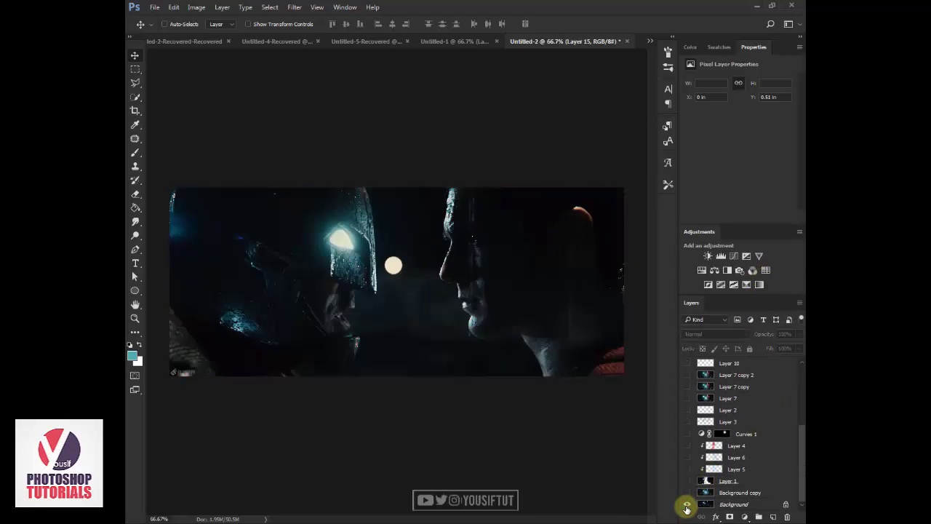
alt+click(687, 504)
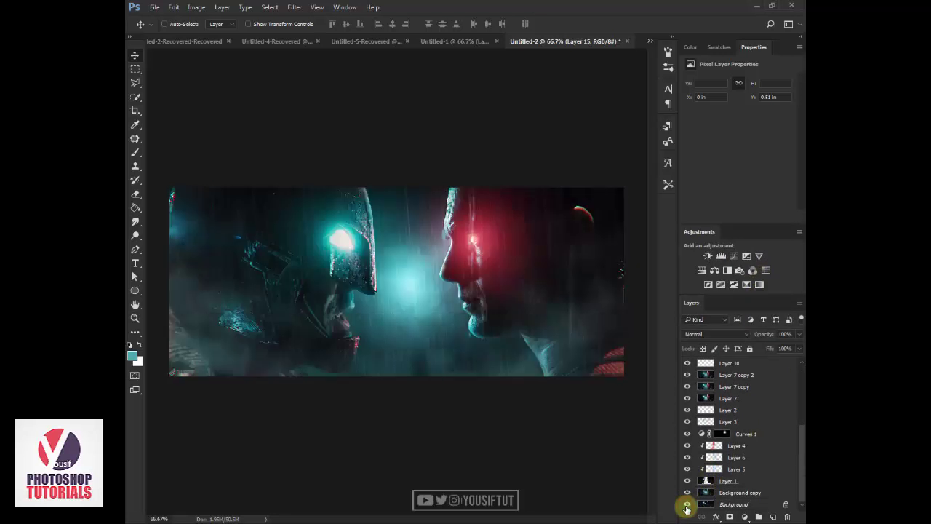
alt+click(687, 504)
alt+click(687, 505)
scroll(718, 412, up, 2)
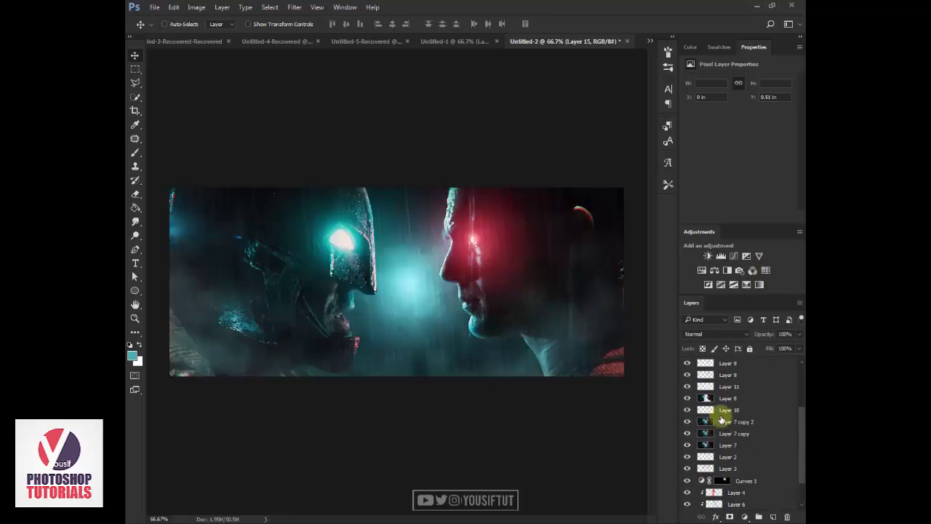
scroll(737, 399, up, 3)
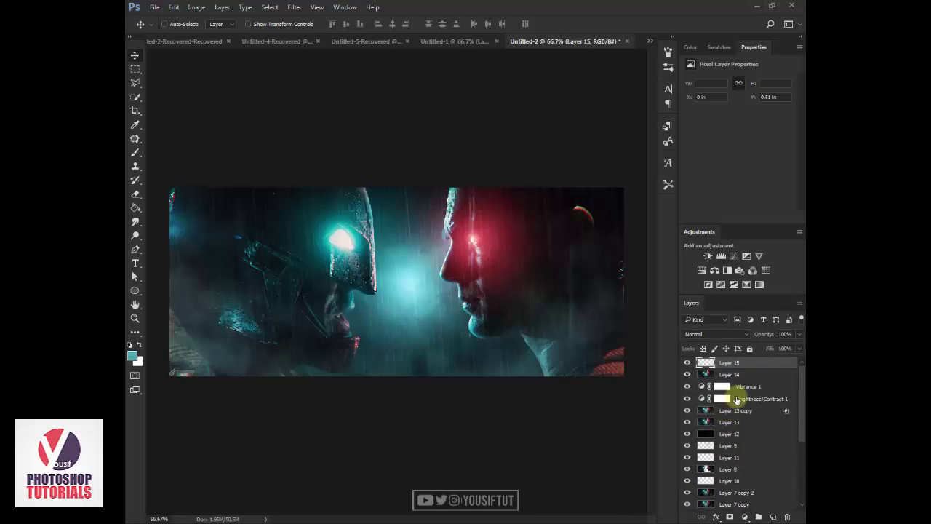
Add Vibrance +53 with saturation -18, and Brightness/Contrast with contrast 35.
click(759, 256)
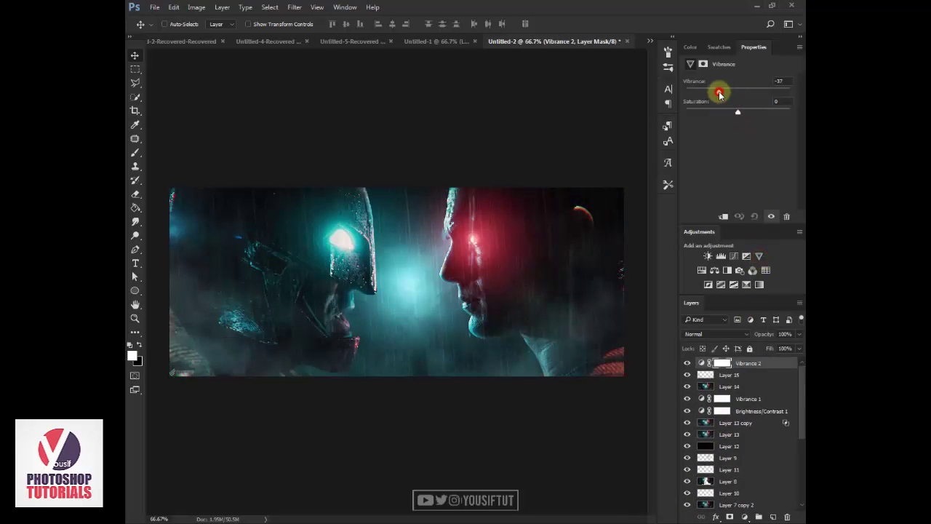
mouse_move(719, 93)
mouse_down()
mouse_move(765, 92)
mouse_move(712, 115)
mouse_move(728, 114)
mouse_up()
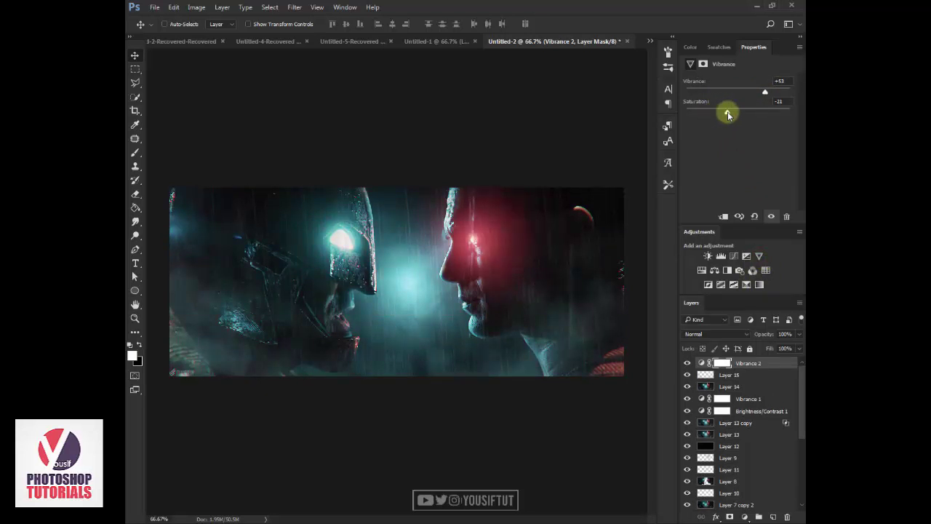
click(709, 258)
drag(738, 125, 756, 128)
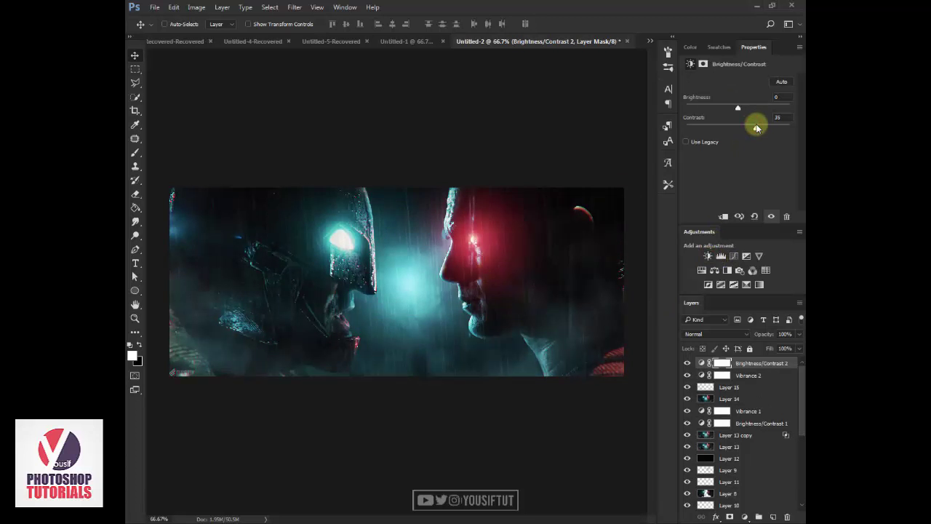
Show the finished Batman v Superman composite in Full Screen Mode and zoom in.
key(f)
key(f)
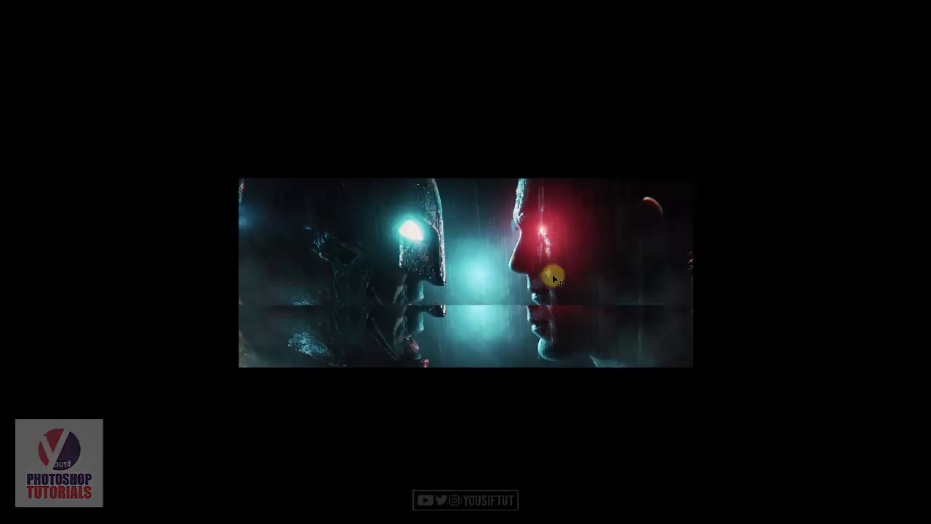
key(ctrl+plus)
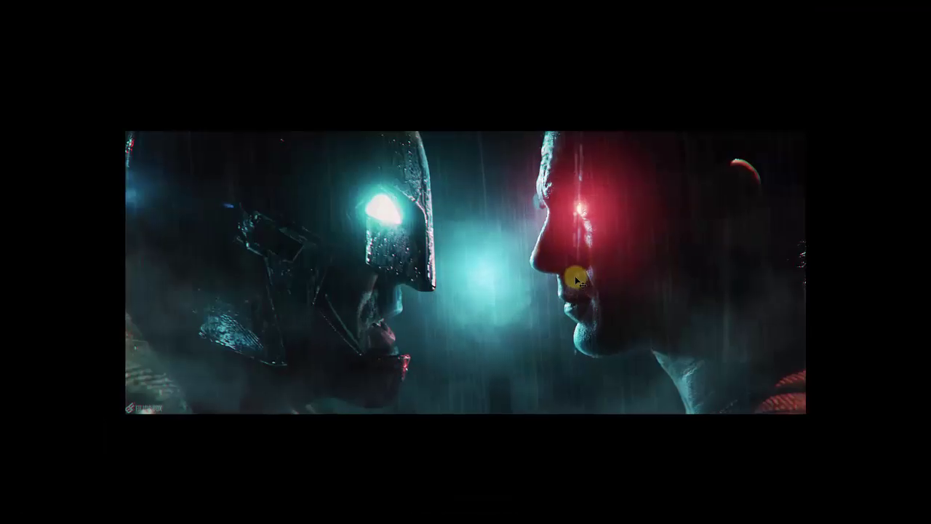